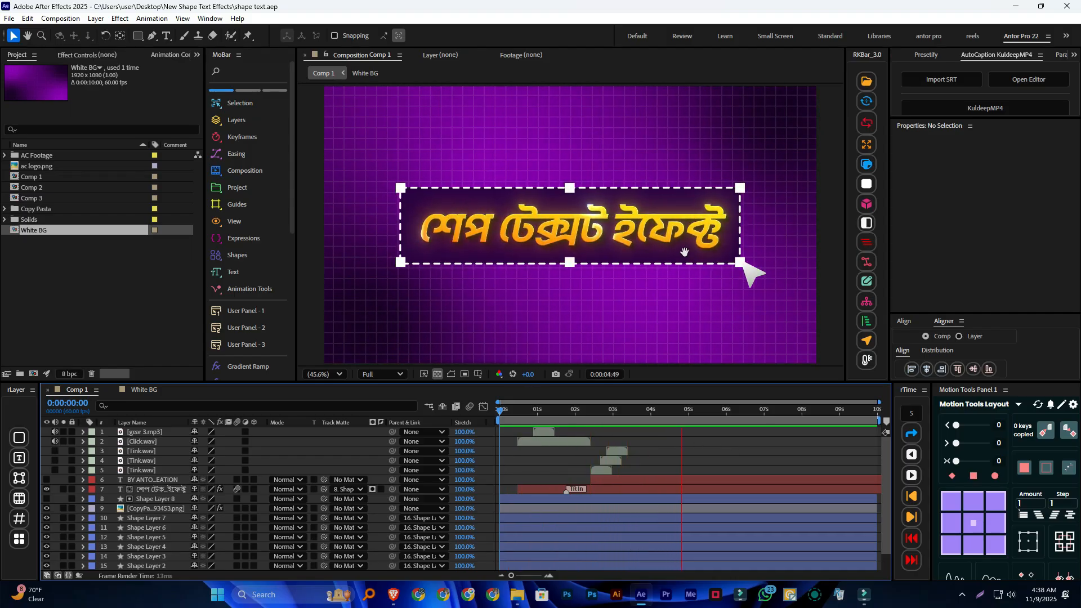
Stop the preview, return the playhead to the start, and inspect the layers of the White BG composition
key("space")
left_click_drag(684, 411, 498, 416)
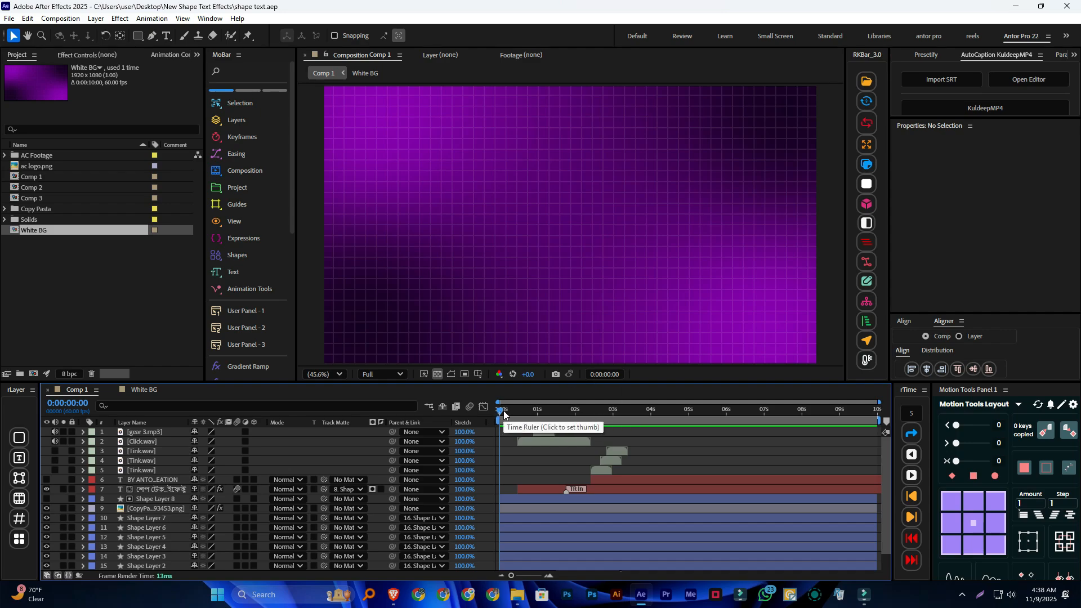
mouse_move(500, 411)
left_mouse_down()
mouse_move(590, 408)
mouse_move(496, 410)
left_mouse_up()
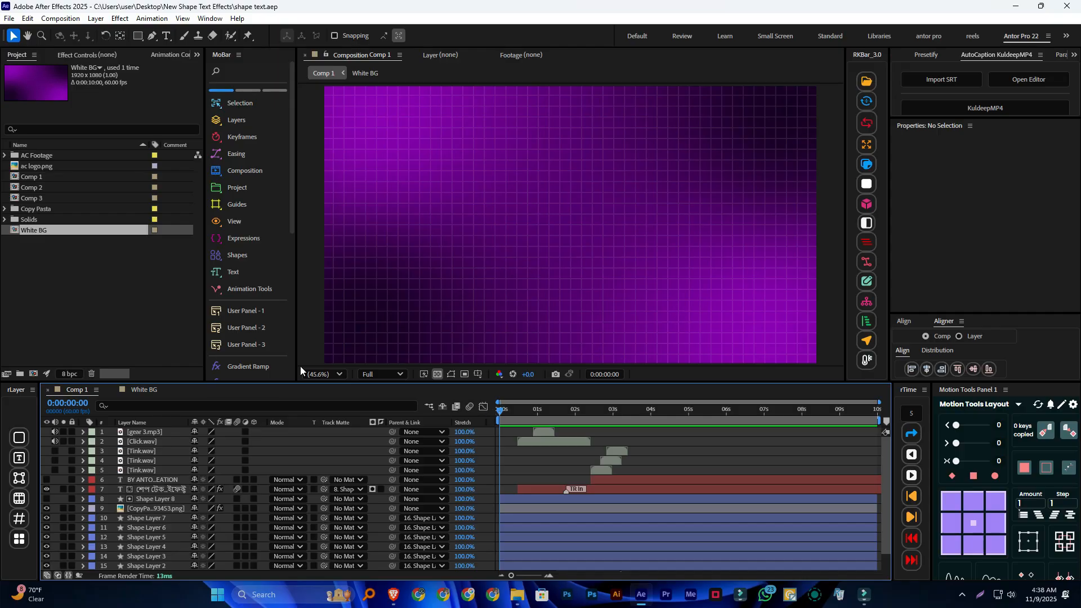
left_click(143, 389)
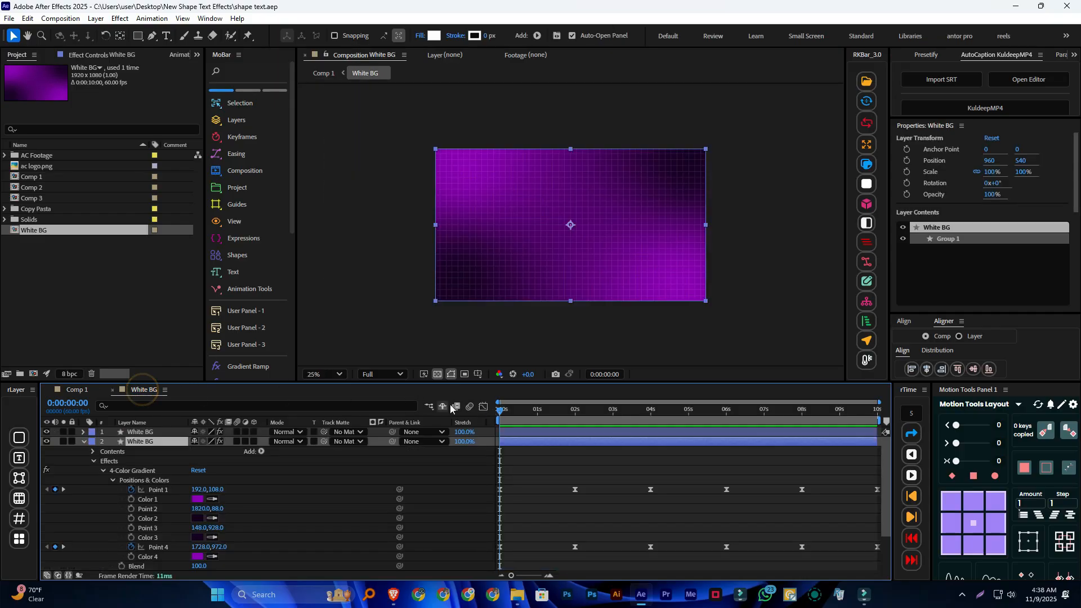
left_click(83, 441)
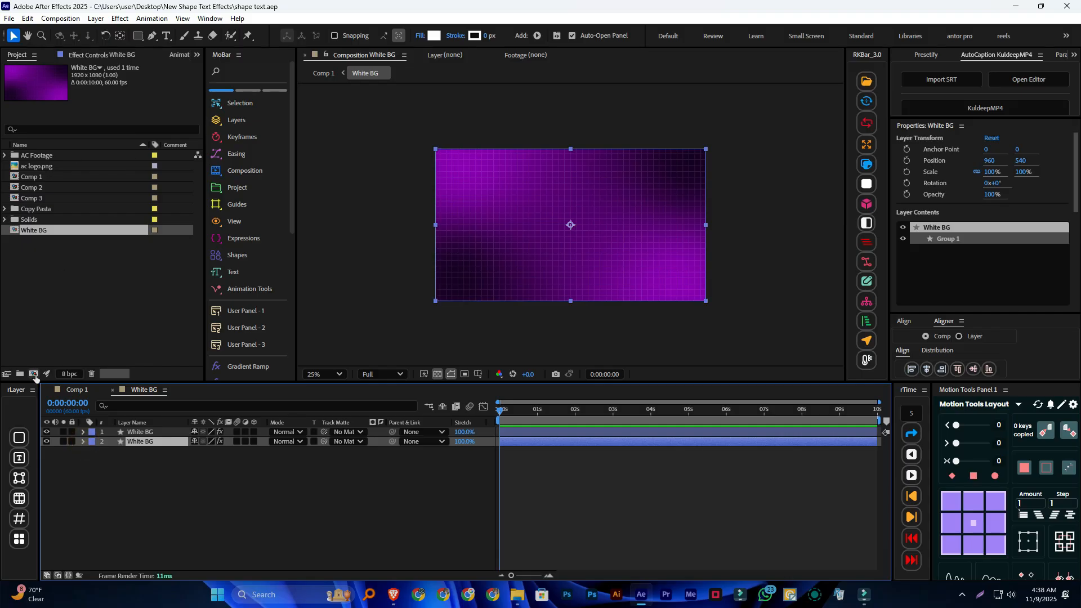
Create a new 1920x1080 composition at 29.97 fps with a 10-second duration
left_click(33, 374)
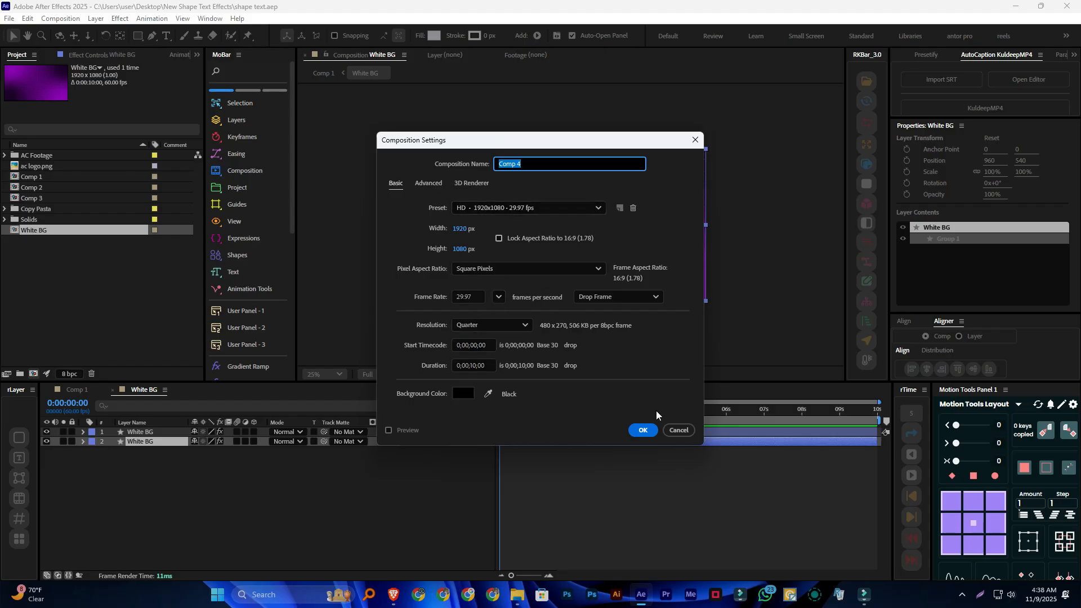
left_click(644, 430)
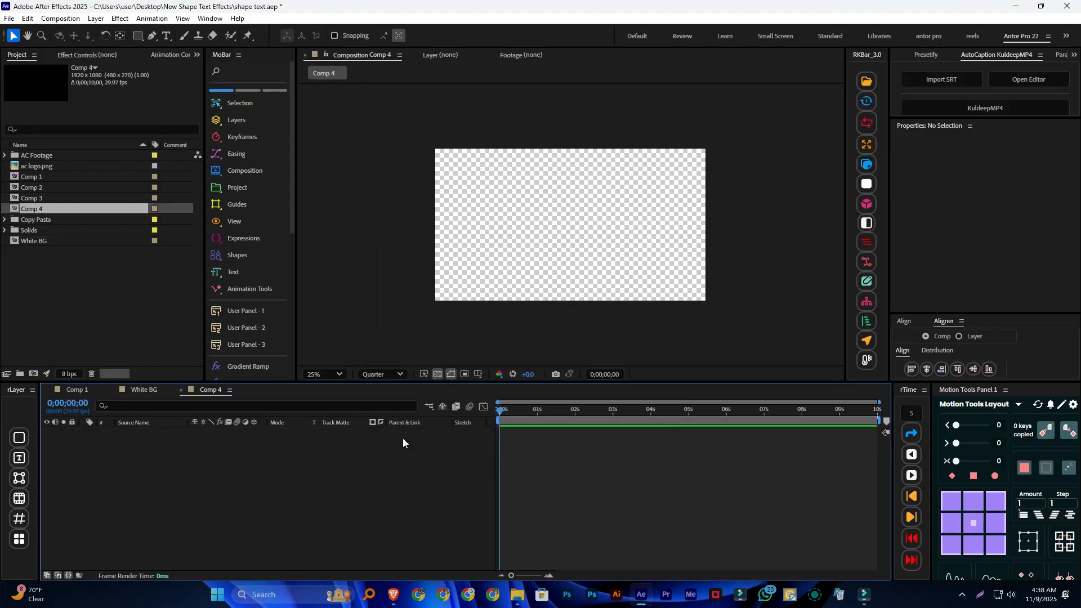
Add a 1920x1080 dark gray solid to the new composition and apply the 4-Color Gradient effect to it
scroll(268, 259, "down", 4)
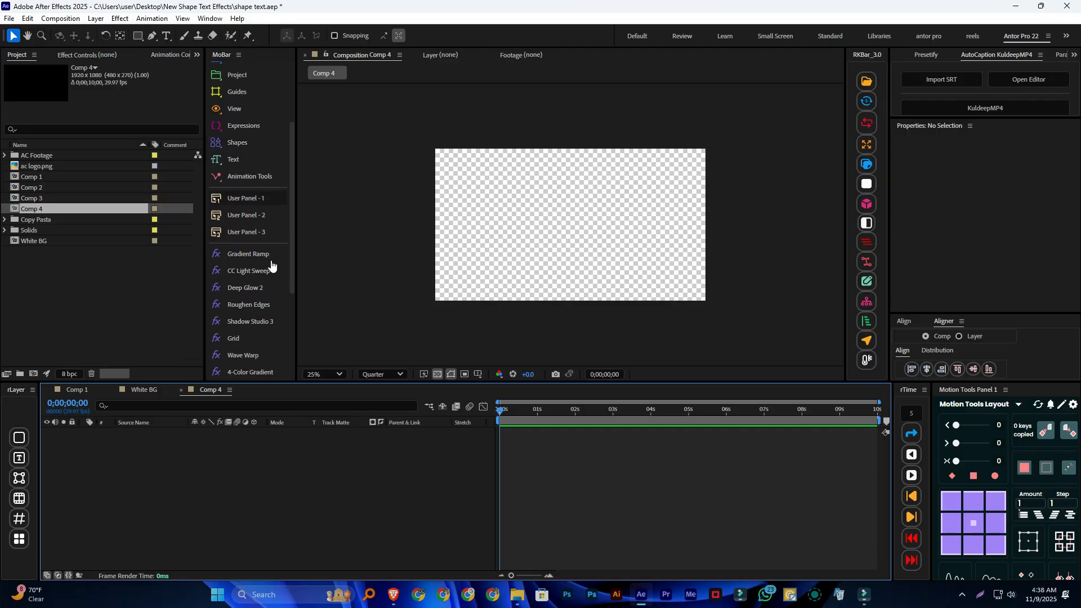
scroll(271, 265, "down", 2)
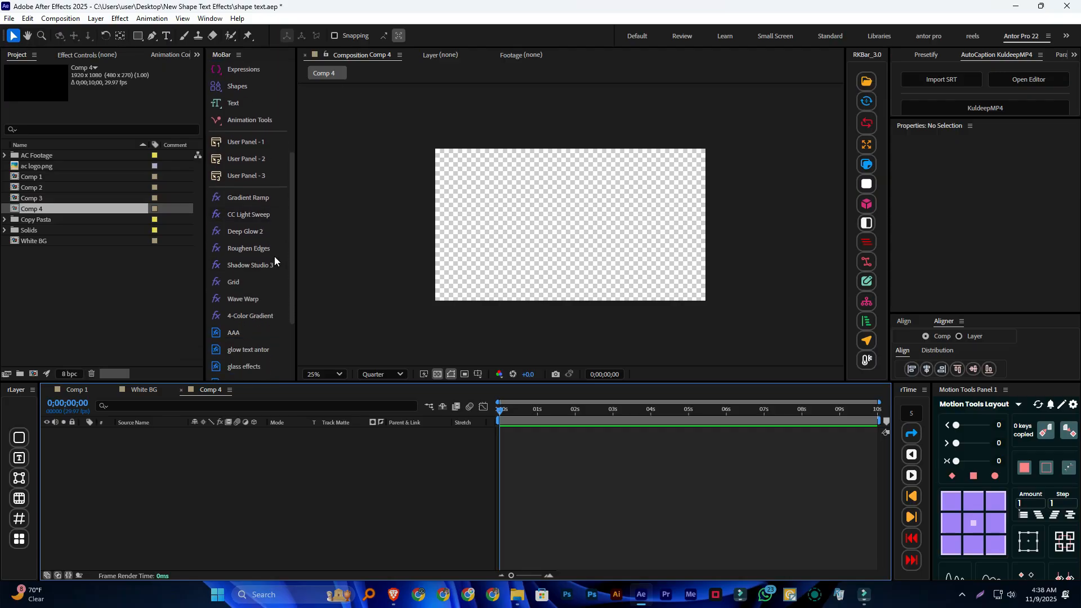
scroll(285, 306, "down", 2)
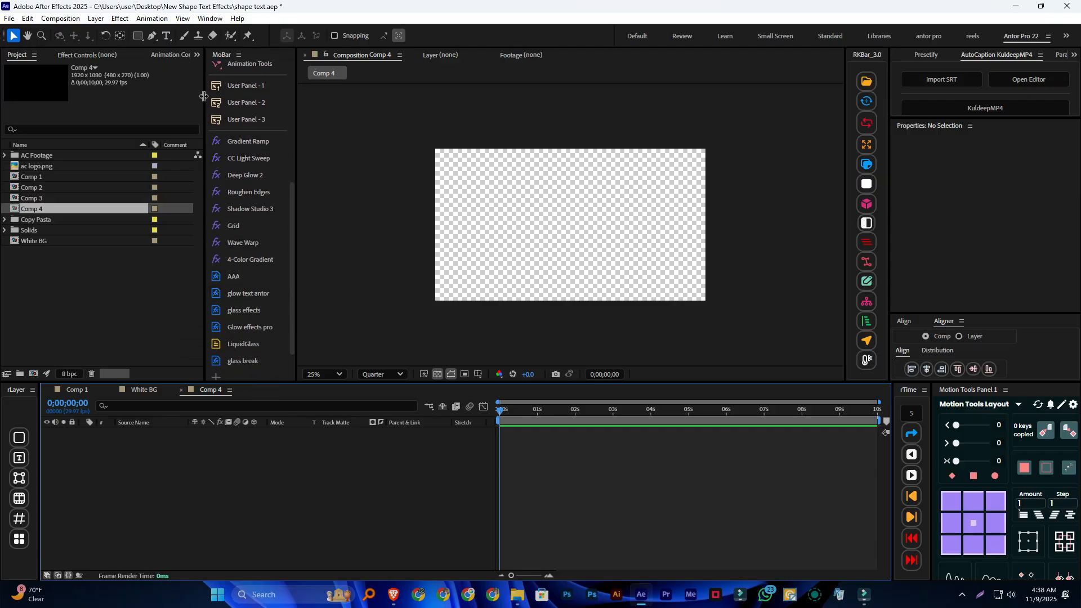
scroll(221, 74, "up", 8)
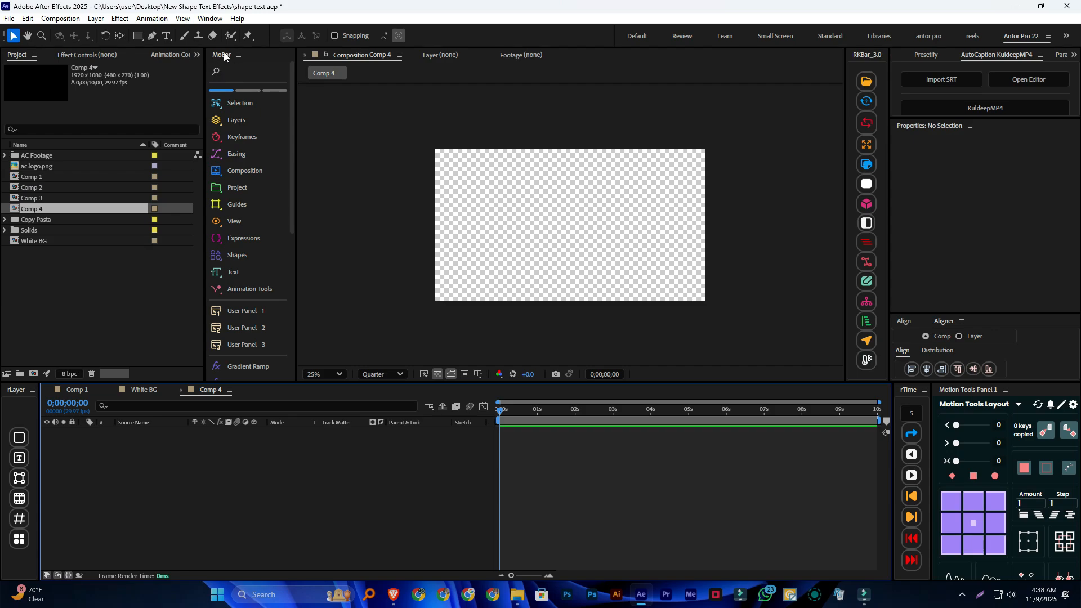
scroll(258, 139, "down", 8)
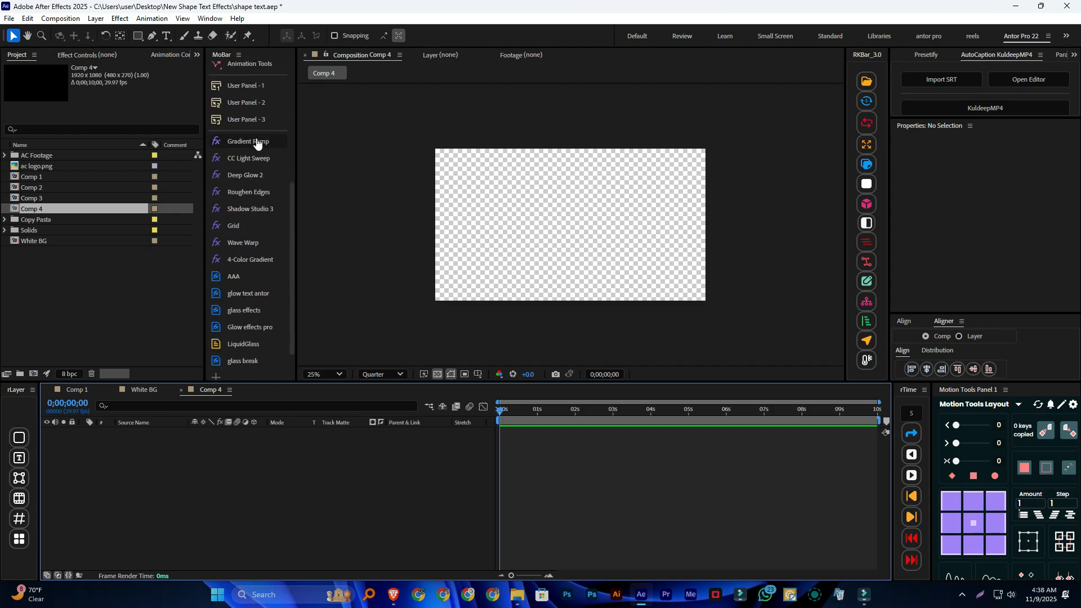
scroll(256, 144, "down", 2)
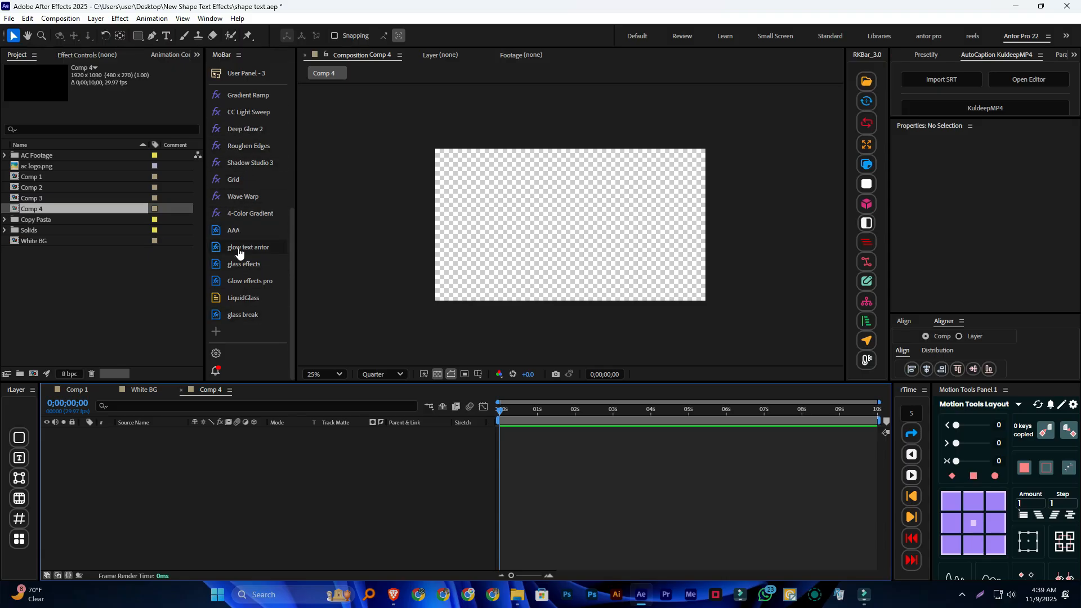
right_click(238, 450)
left_click(293, 309)
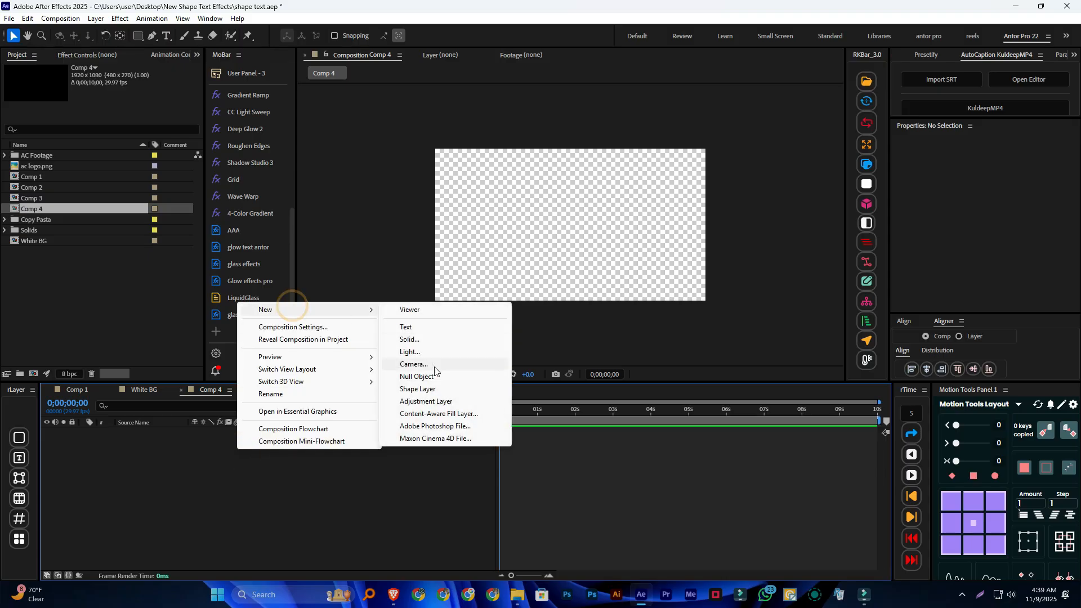
left_click(414, 341)
left_click(613, 403)
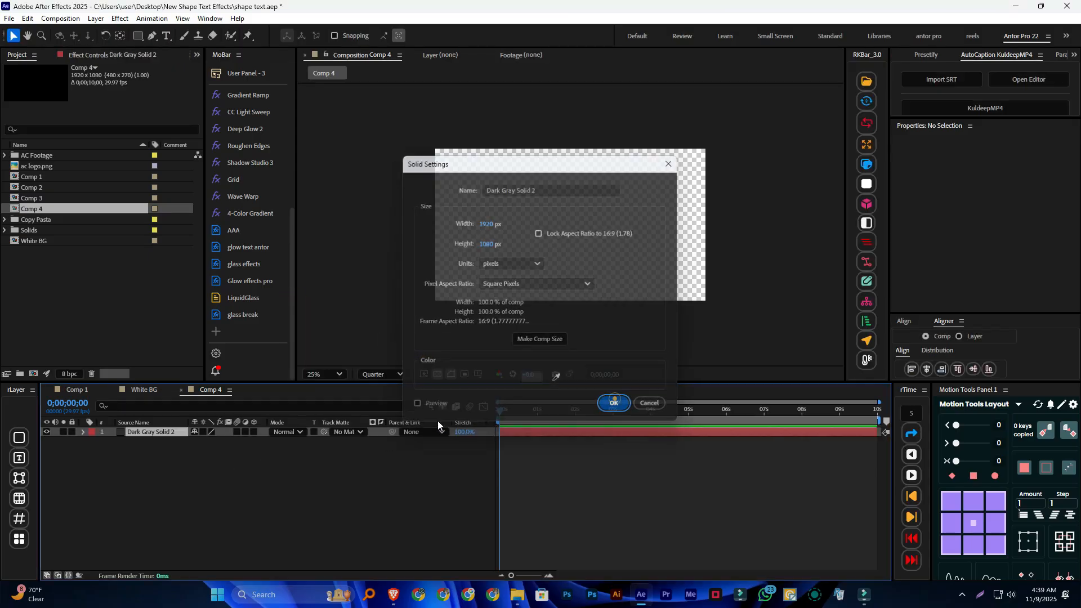
left_click(250, 215)
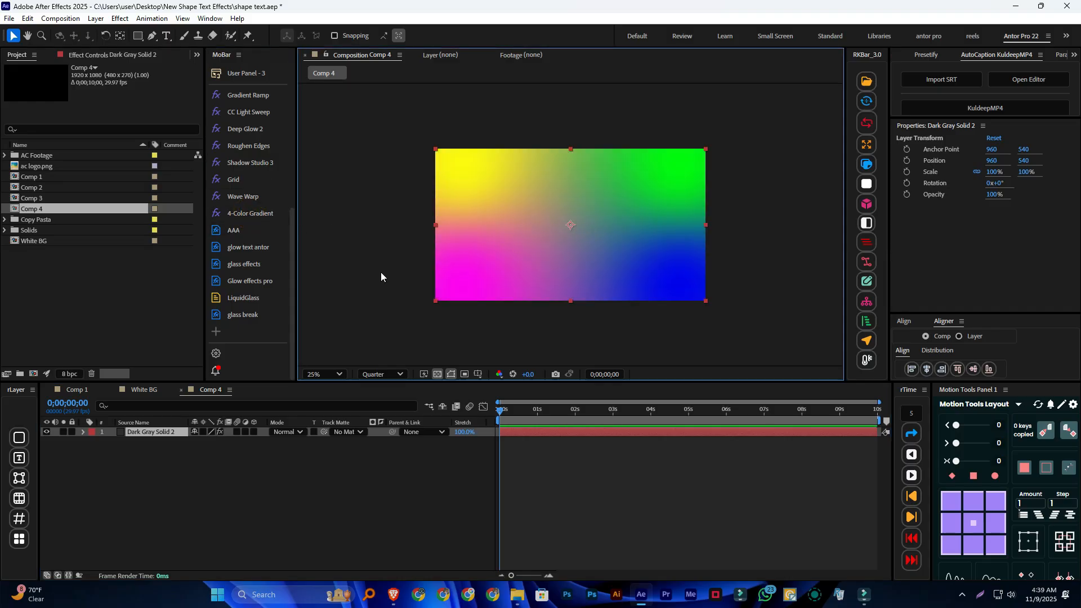
Copy purple 8C01BF from Color 1 of the White BG gradient into Color 1 of the Comp 4 solid's gradient
left_click(147, 388)
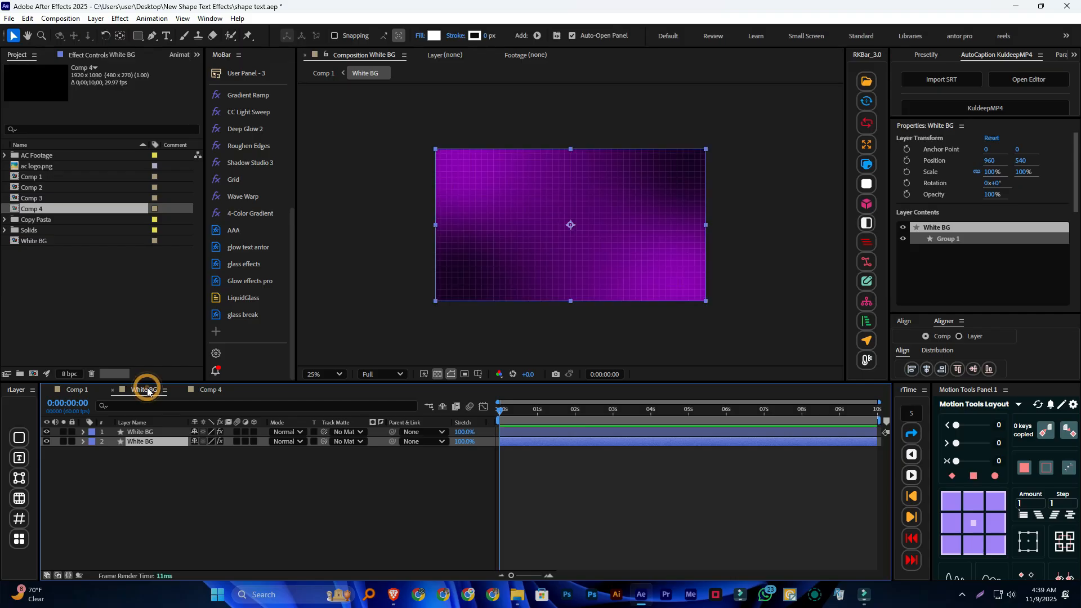
left_click(135, 442)
left_click(194, 54)
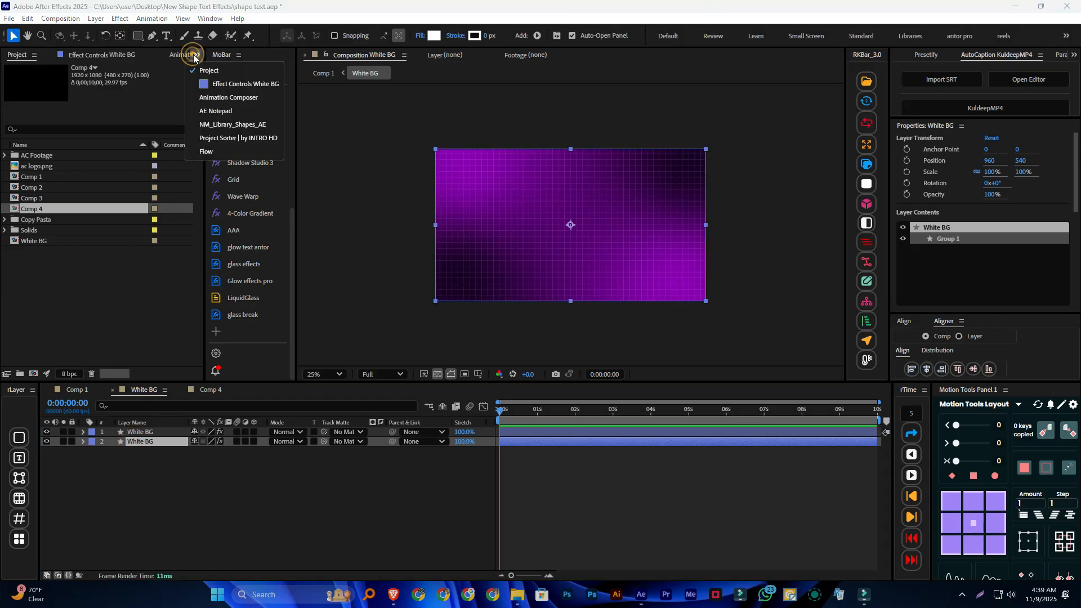
left_click(217, 83)
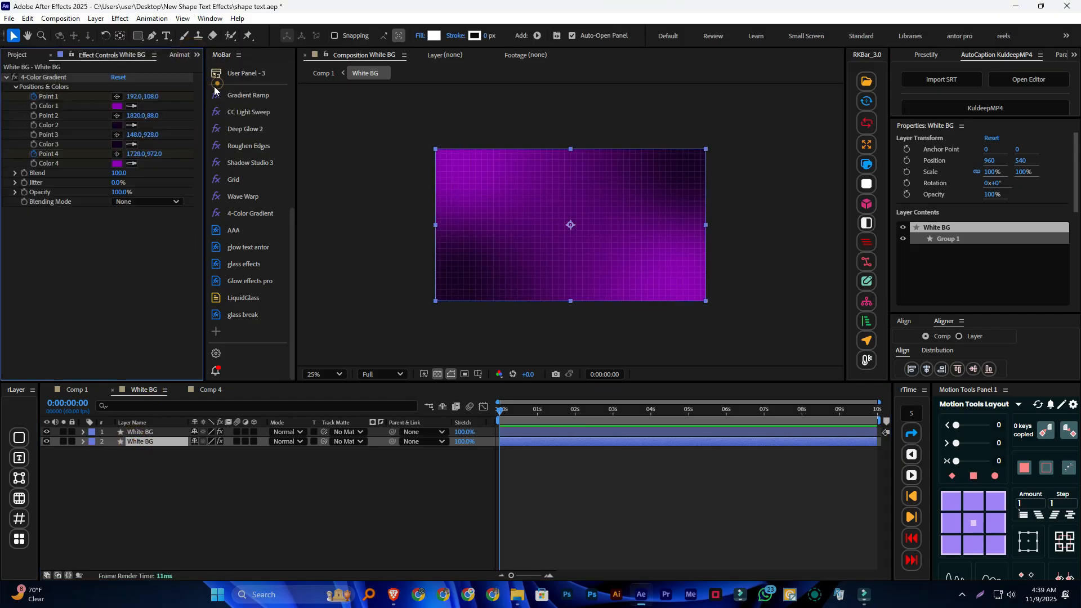
left_click(116, 106)
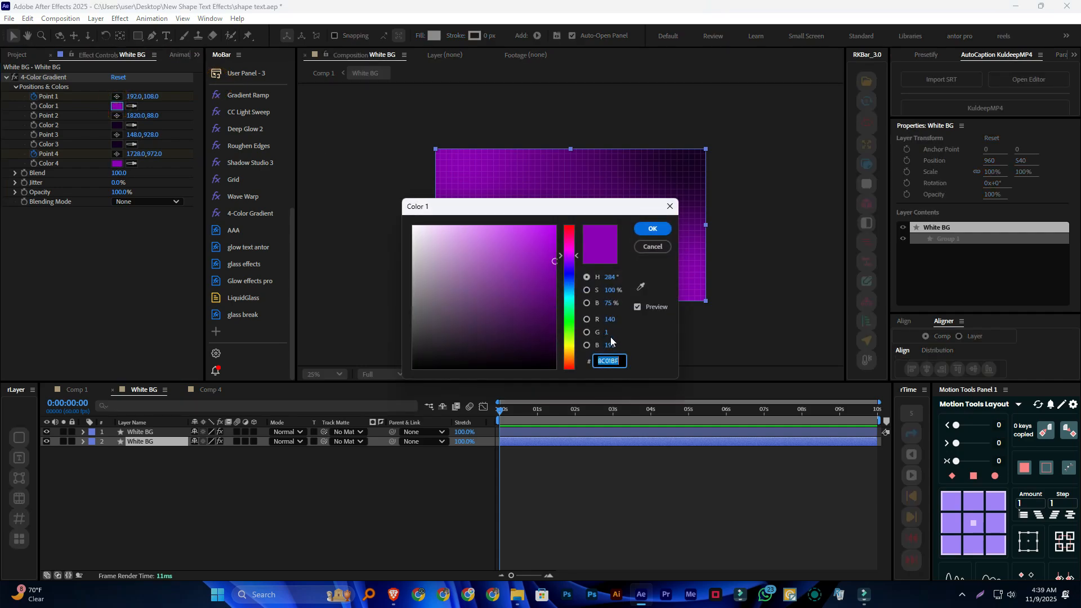
left_click(640, 231)
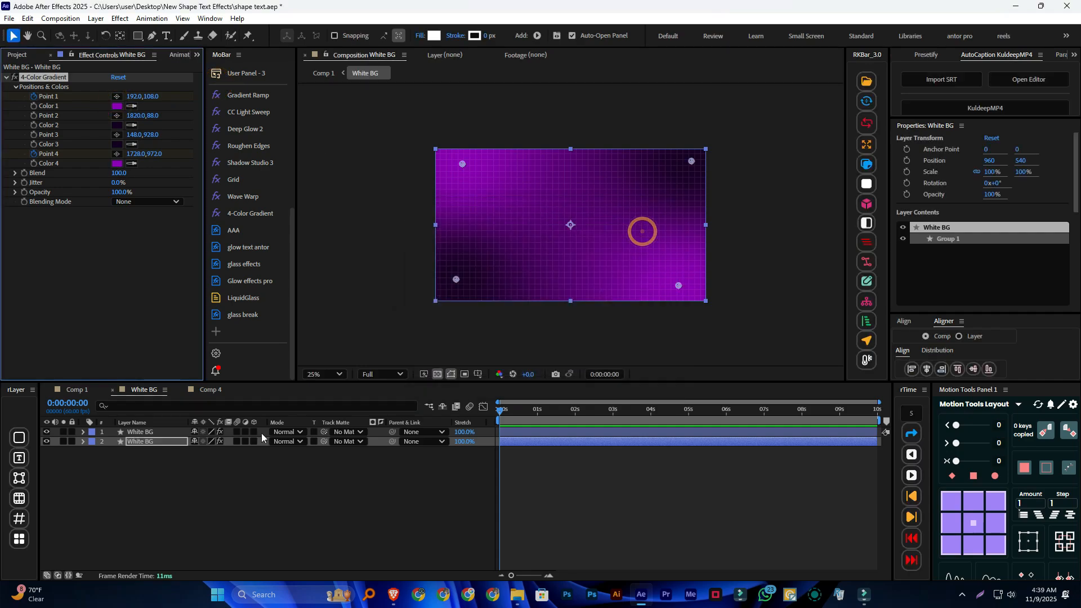
left_click(200, 388)
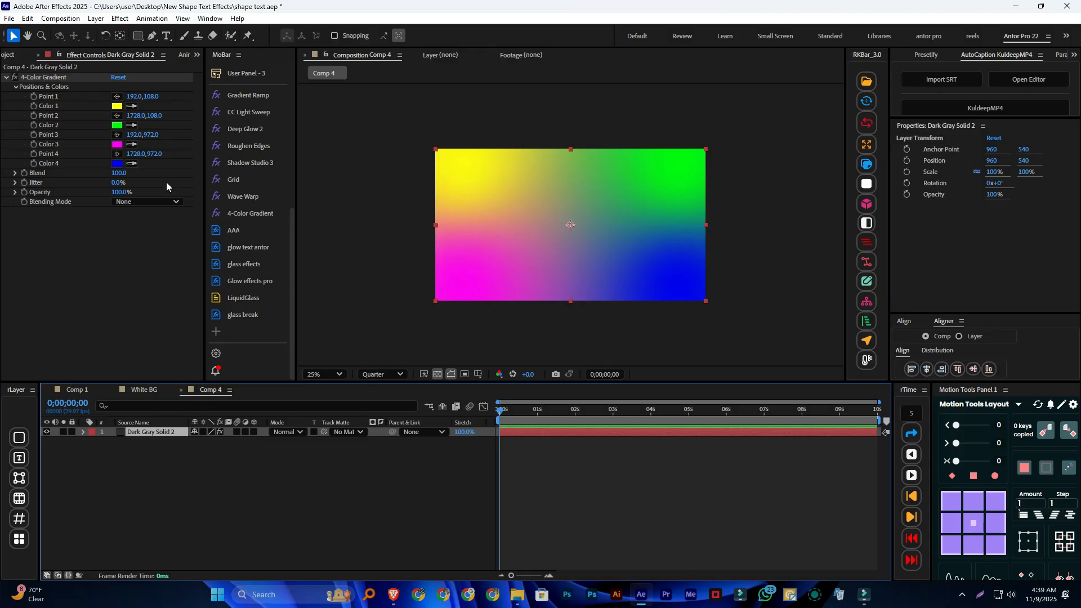
left_click(117, 106)
type("8C01BF")
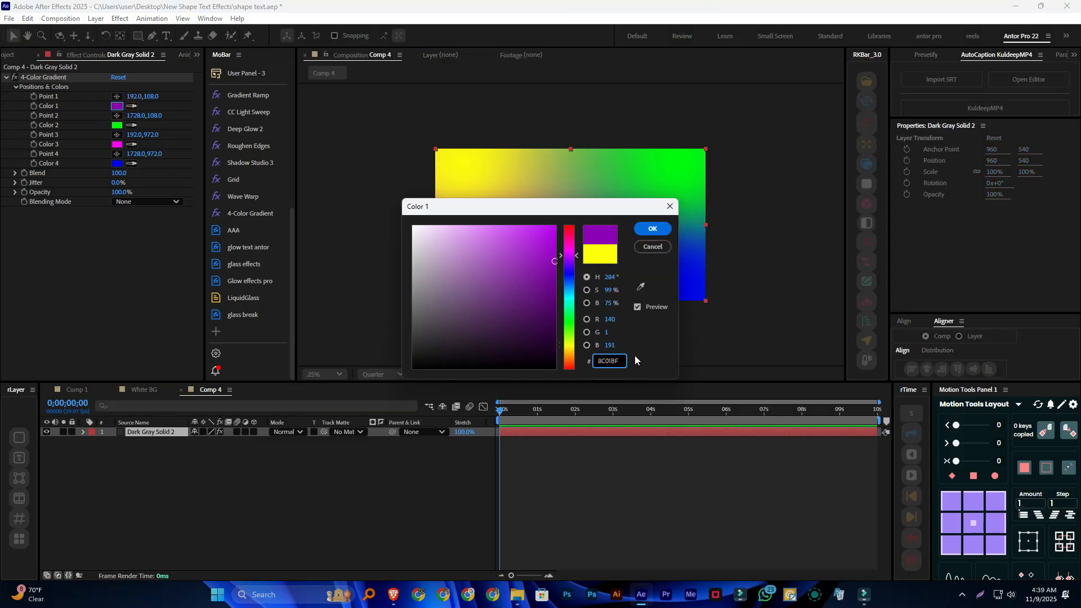
left_click(651, 228)
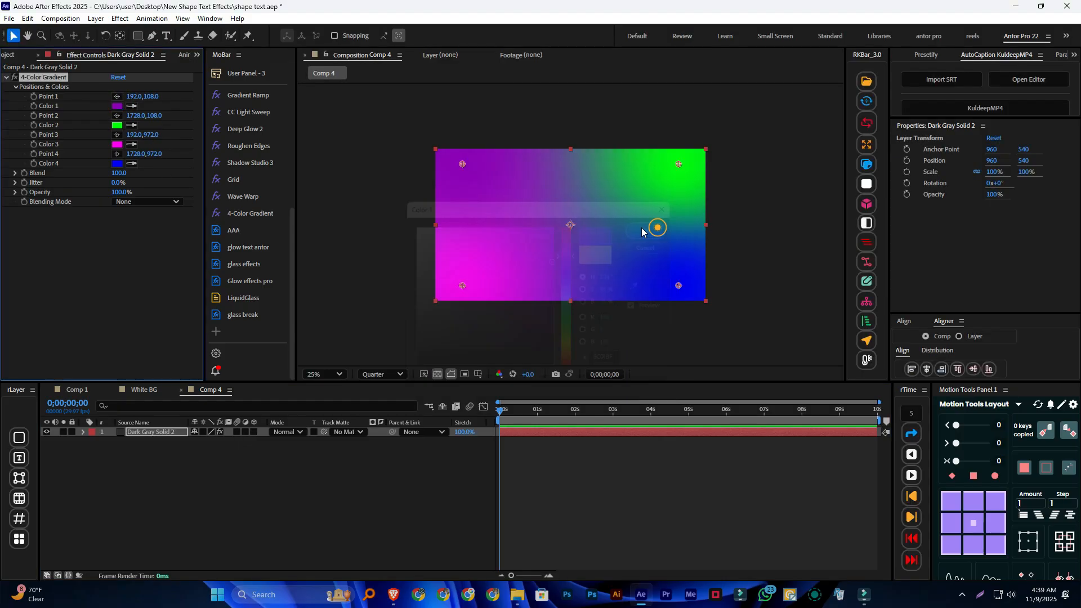
Match Color 4 of the solid's gradient to the purple of Color 1 by sampling its swatch
left_click(132, 163)
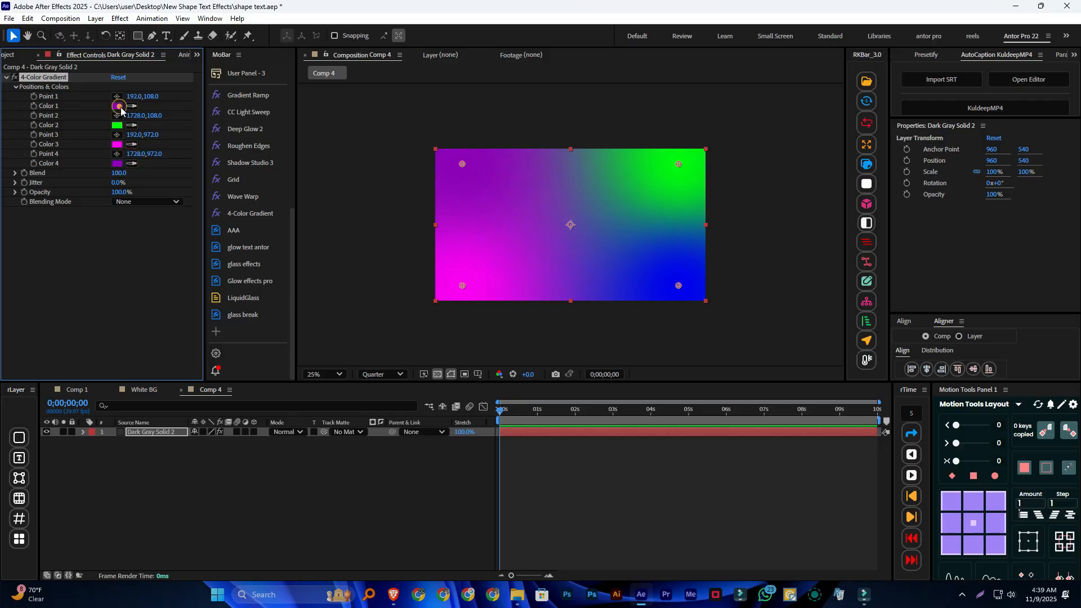
left_click(117, 107)
left_click(214, 478)
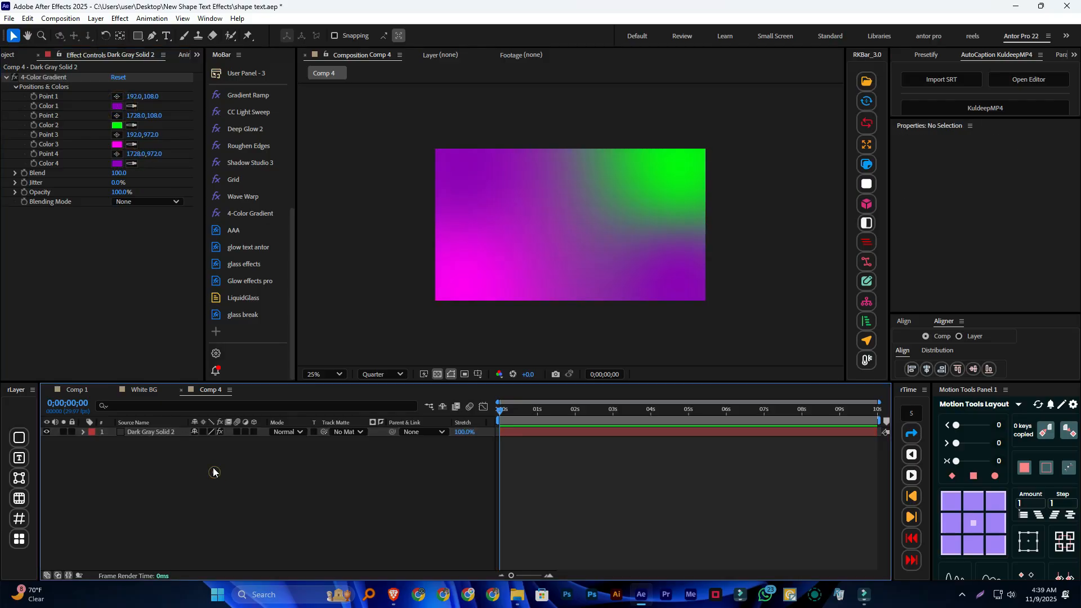
Copy dark purple 150023 from White BG's gradient Color 3 into Color 2 of the Comp 4 solid, and sample it for Color 3
left_click(144, 390)
left_click(119, 144)
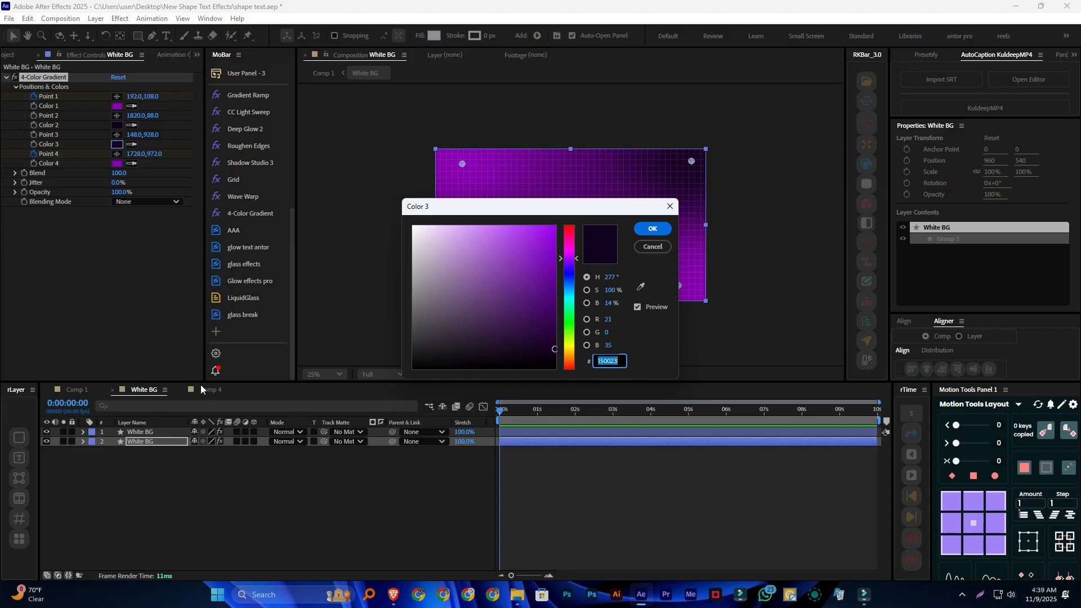
left_click(641, 227)
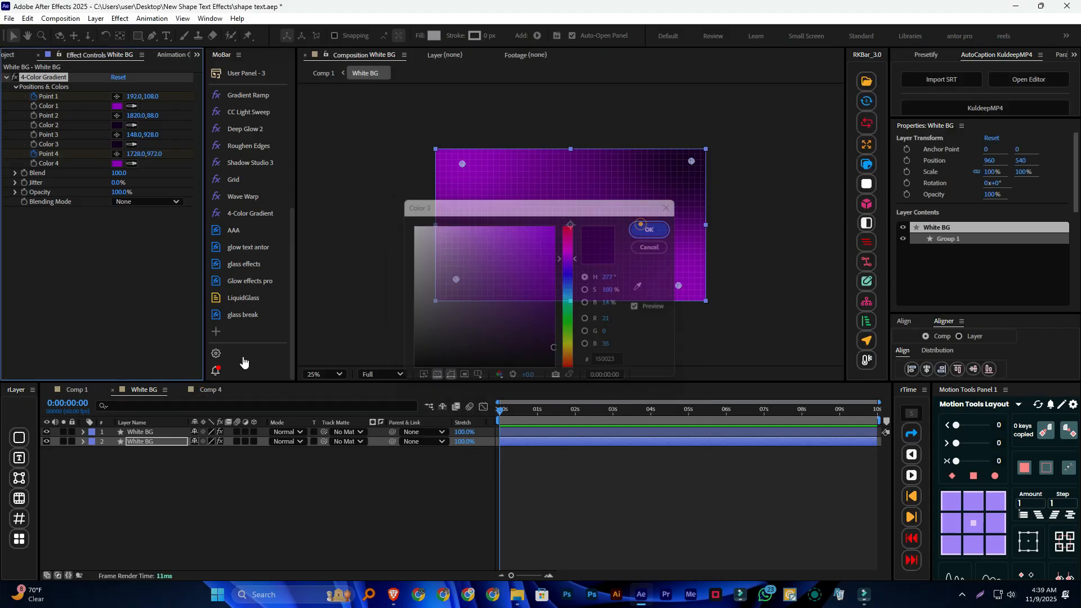
left_click(203, 391)
left_click(196, 54)
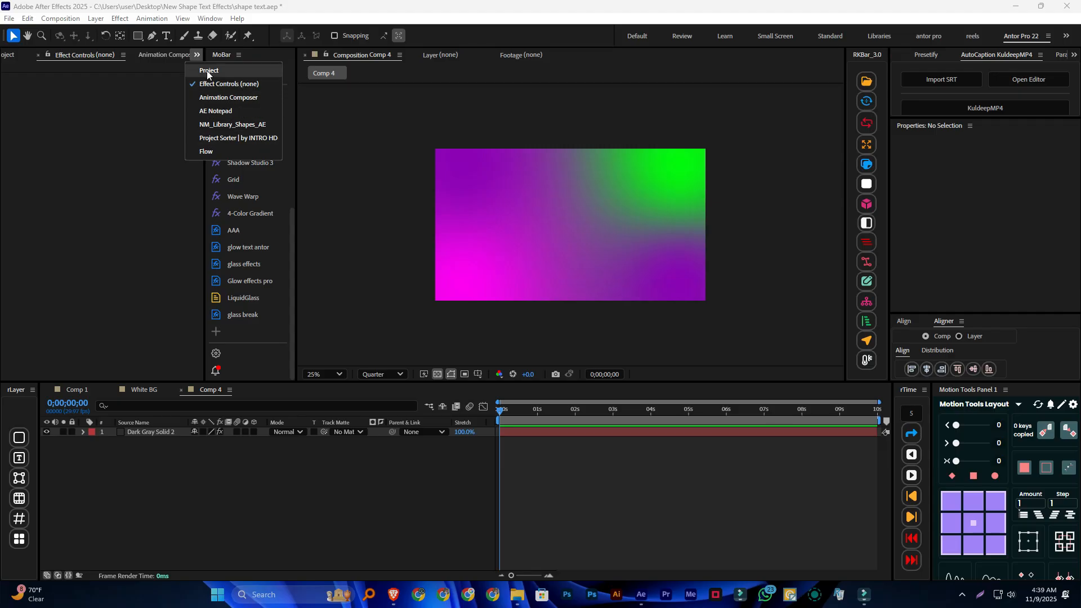
left_click(163, 431)
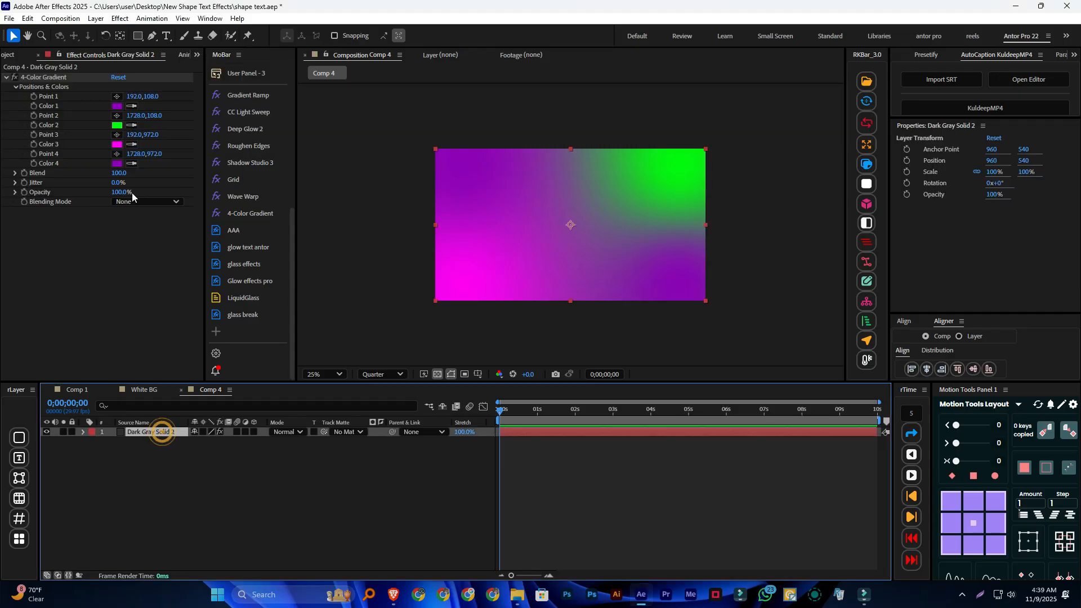
left_click(116, 125)
type("150023")
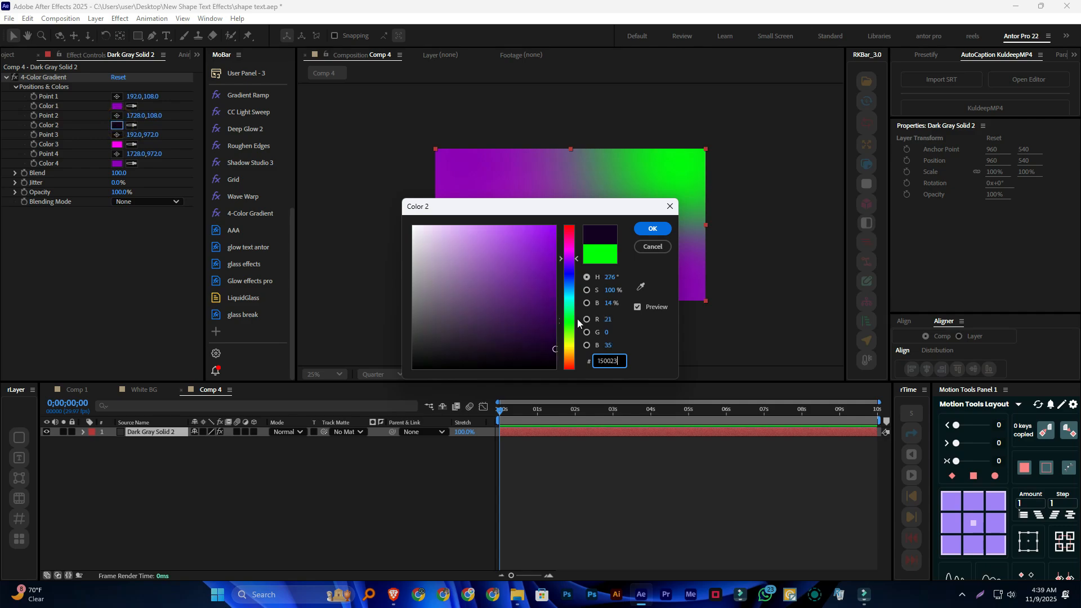
left_click(648, 229)
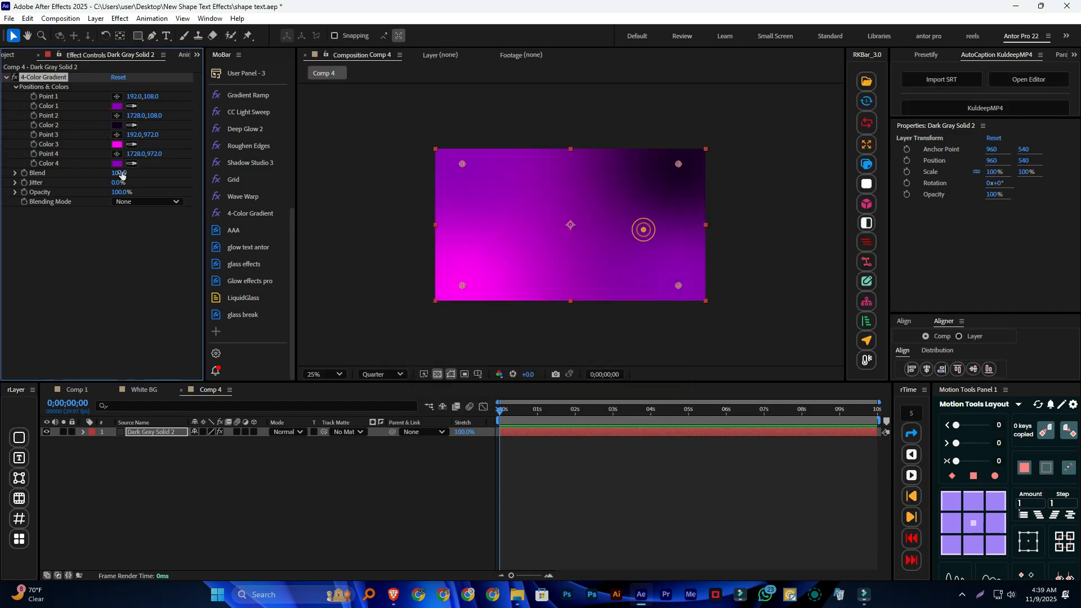
left_click(115, 123)
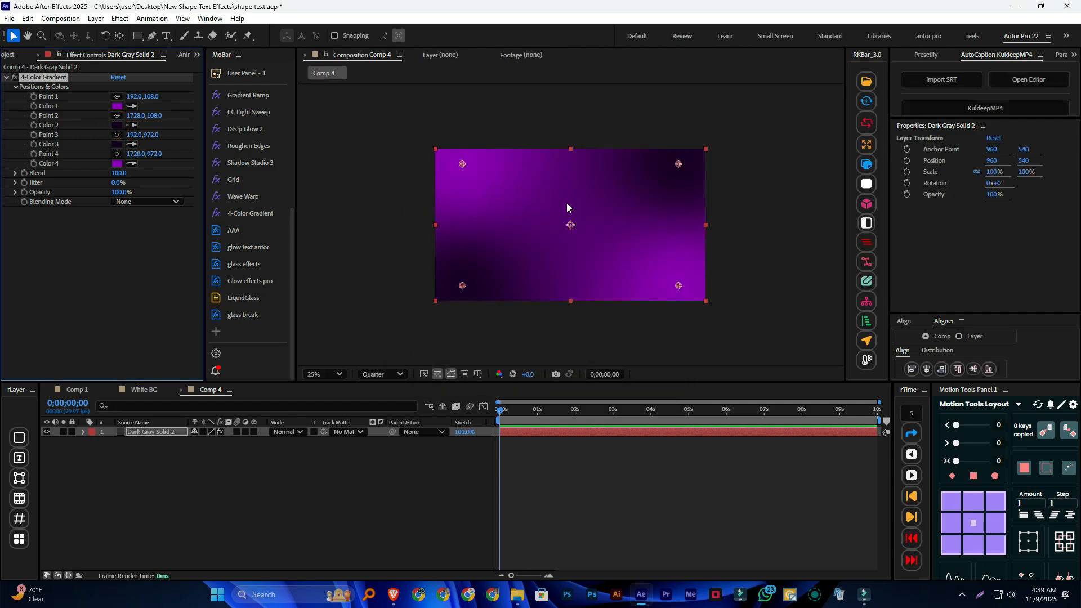
left_click(372, 481)
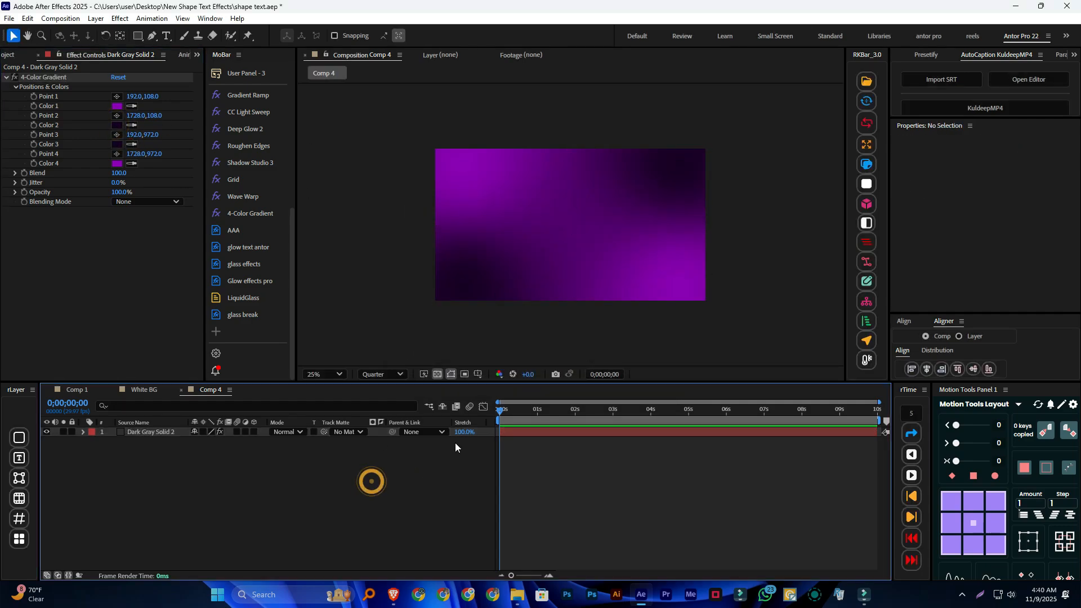
Duplicate the gradient solid layer and remove the 4-Color Gradient effect from the upper copy
left_click(160, 432)
key("ctrl+d")
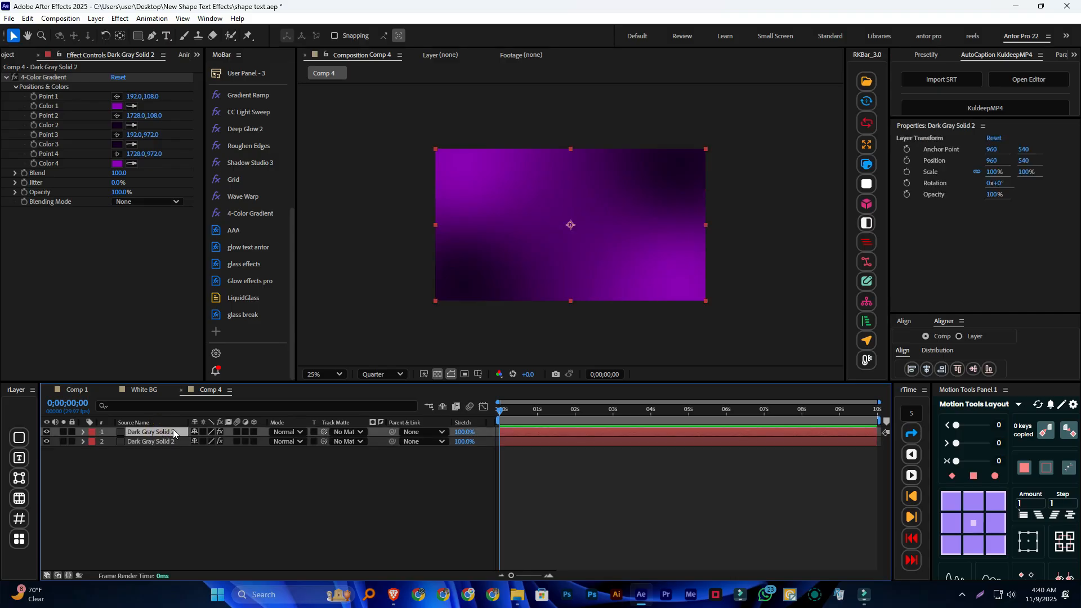
left_click(38, 78)
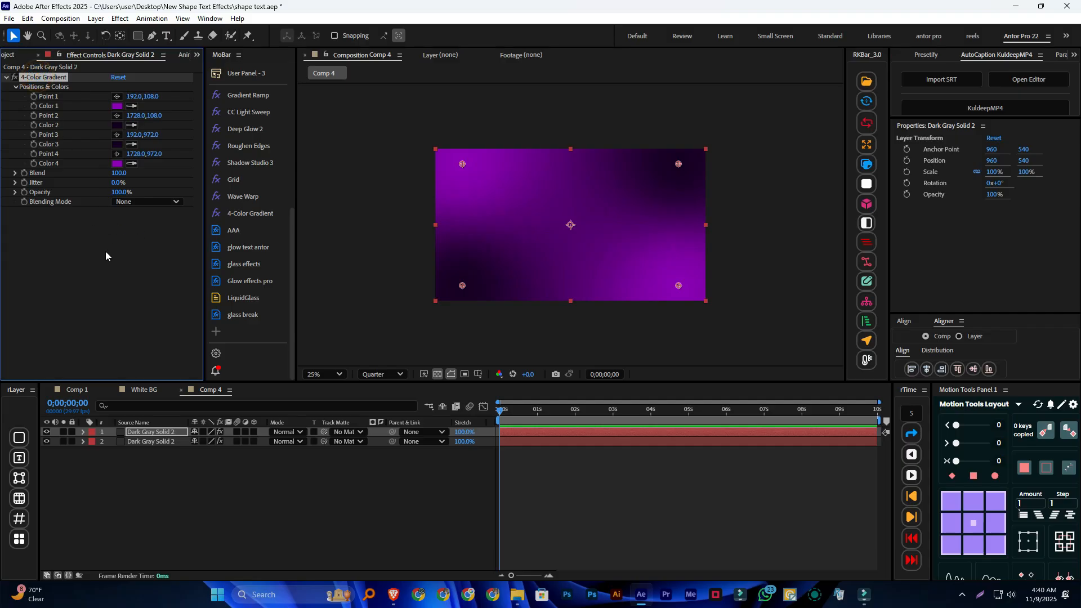
key("Delete")
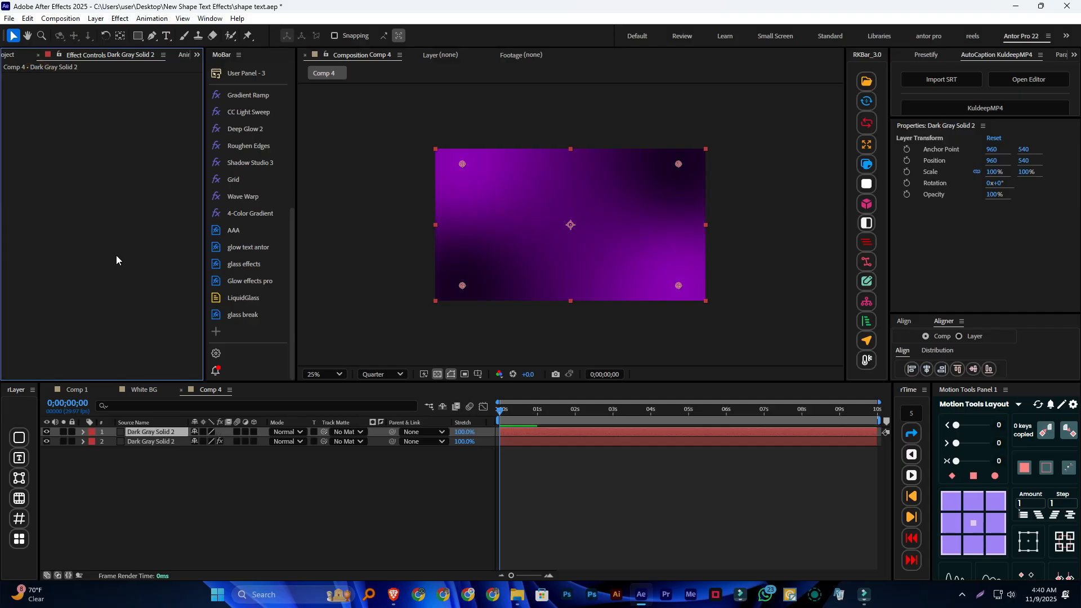
Apply the Grid effect to the upper solid layer in Comp 4
left_click(148, 441)
left_click(149, 431)
left_click(147, 440)
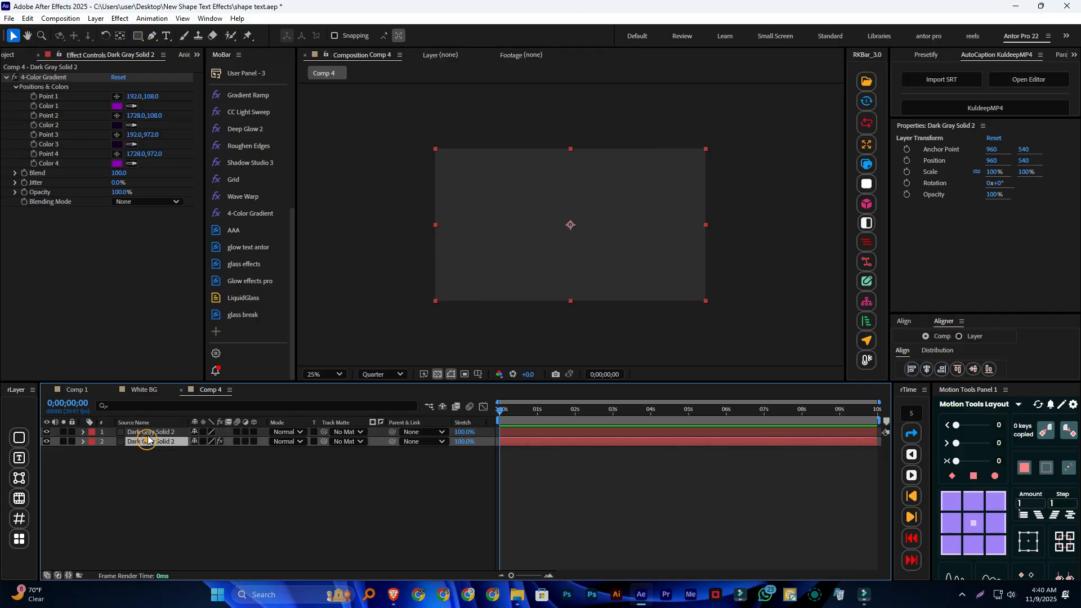
left_click(145, 431)
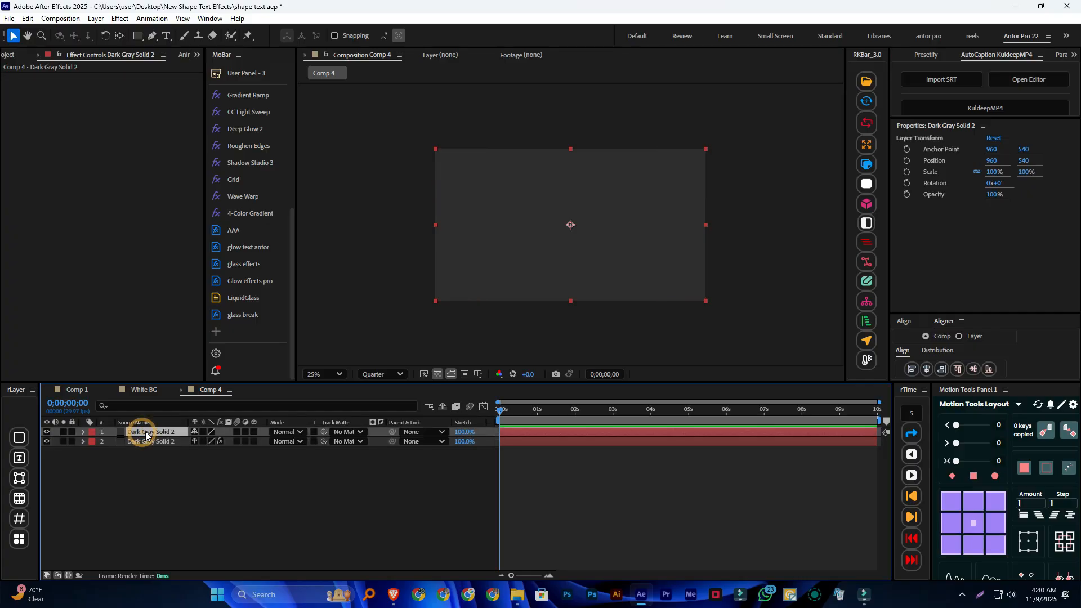
left_click(250, 181)
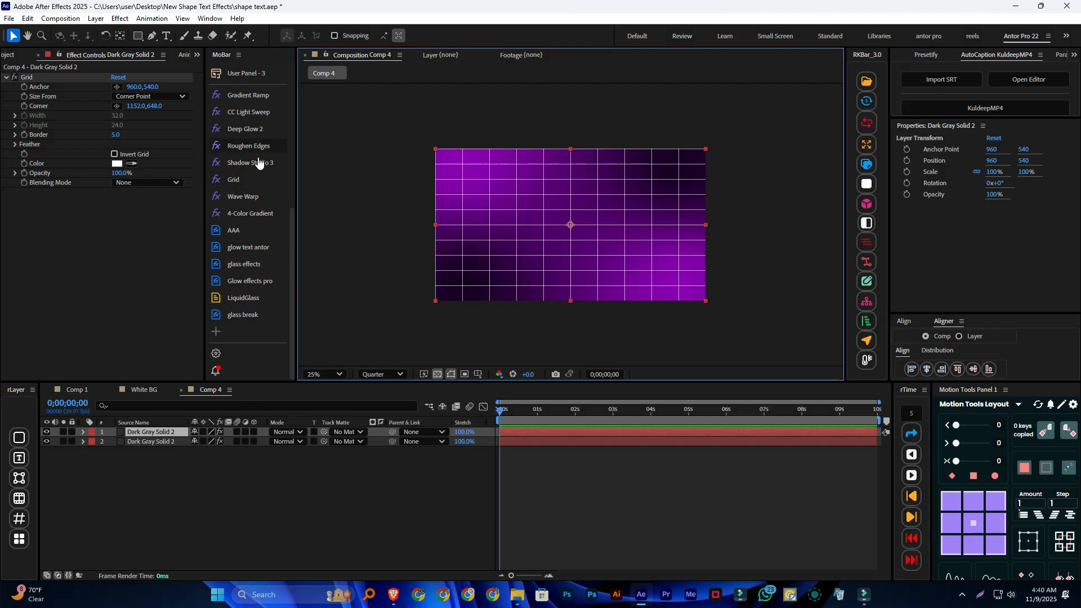
Size the grid from the Width Slider with a width of 55.9 and lower its opacity to 8%
right_click(174, 431)
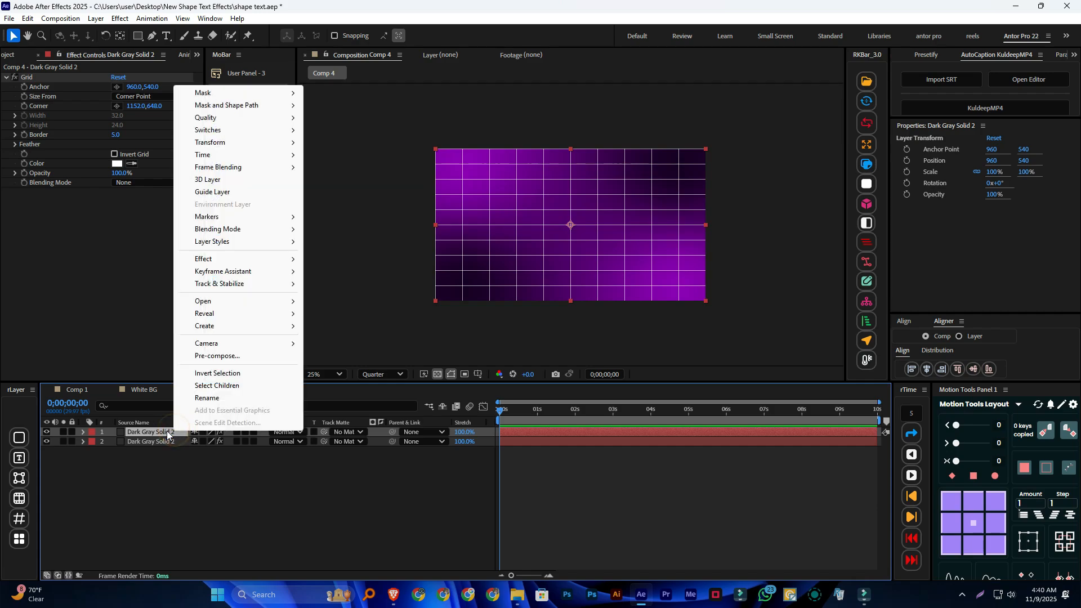
key("Escape")
left_click(153, 430)
left_click(159, 96)
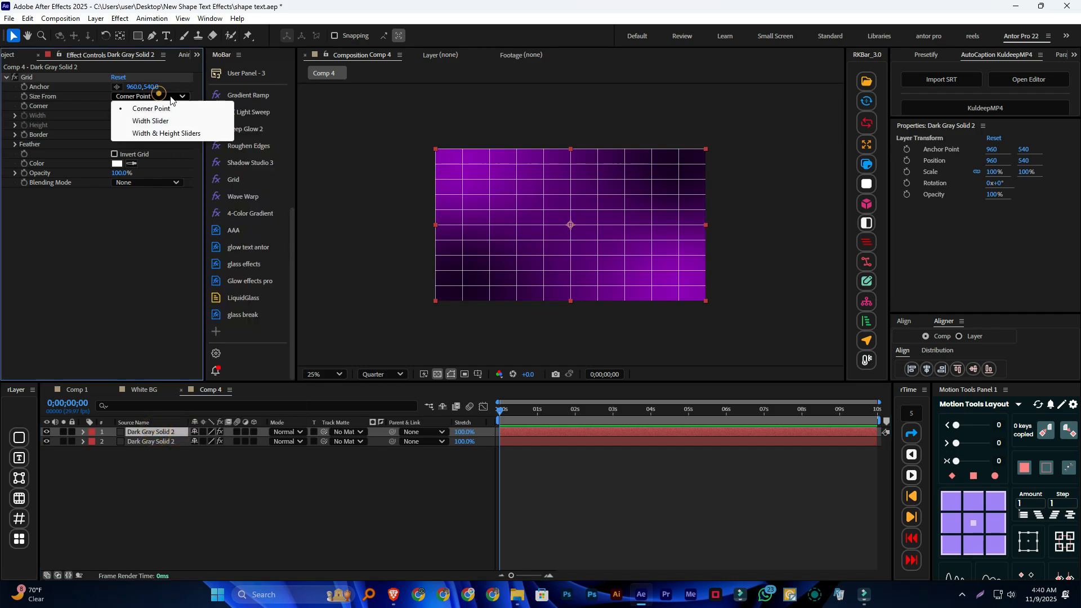
left_click(161, 120)
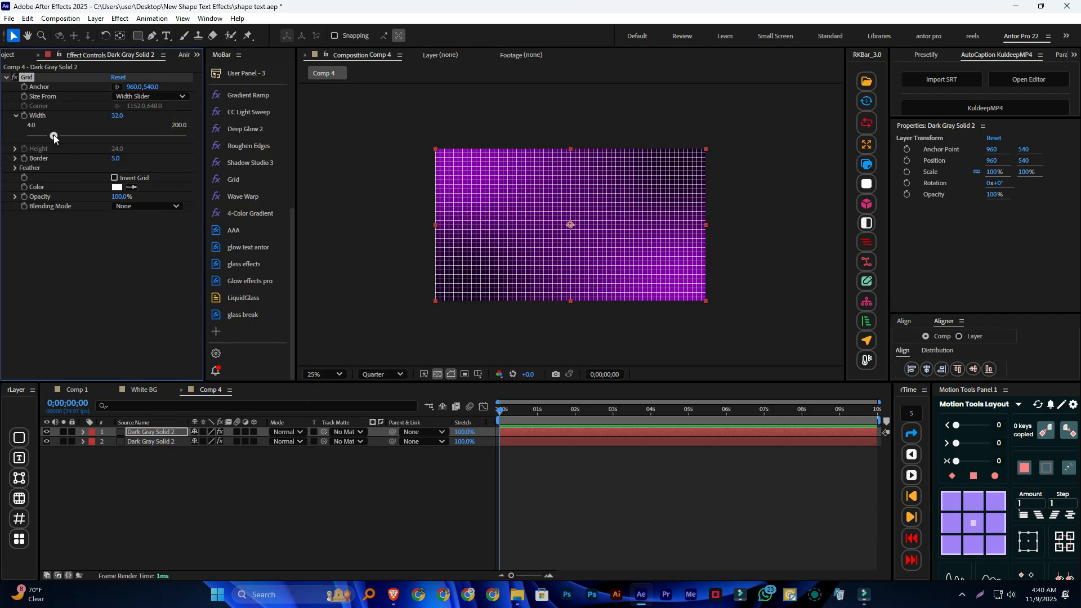
left_click_drag(54, 135, 70, 136)
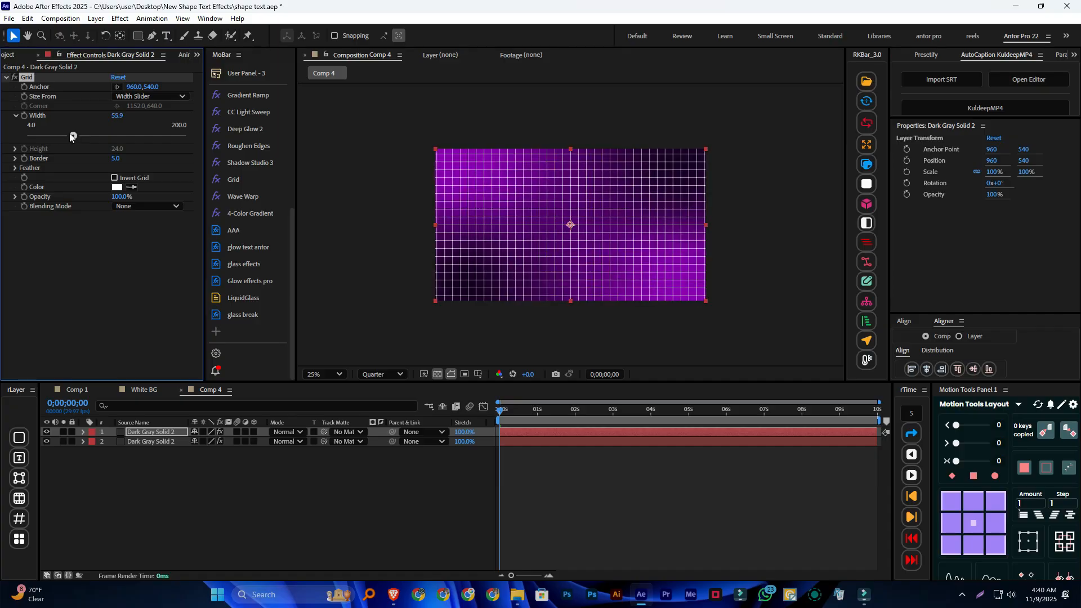
left_click_drag(118, 198, 89, 204)
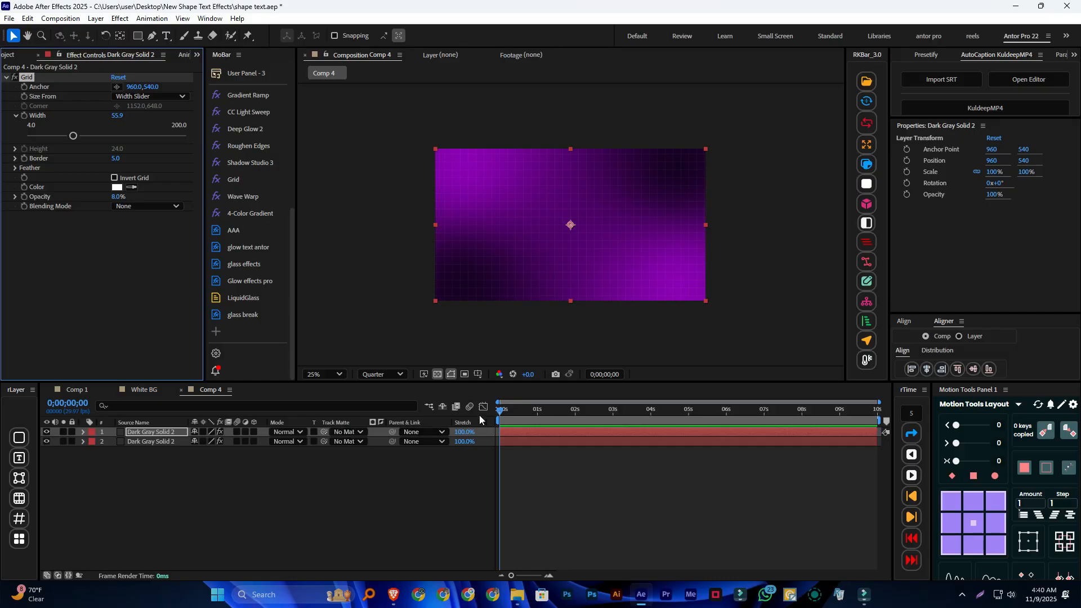
Play back Comp 4 and White BG, and examine the Point 1 and Point 4 keyframes of White BG's gradient
left_click_drag(500, 410, 495, 412)
key("space")
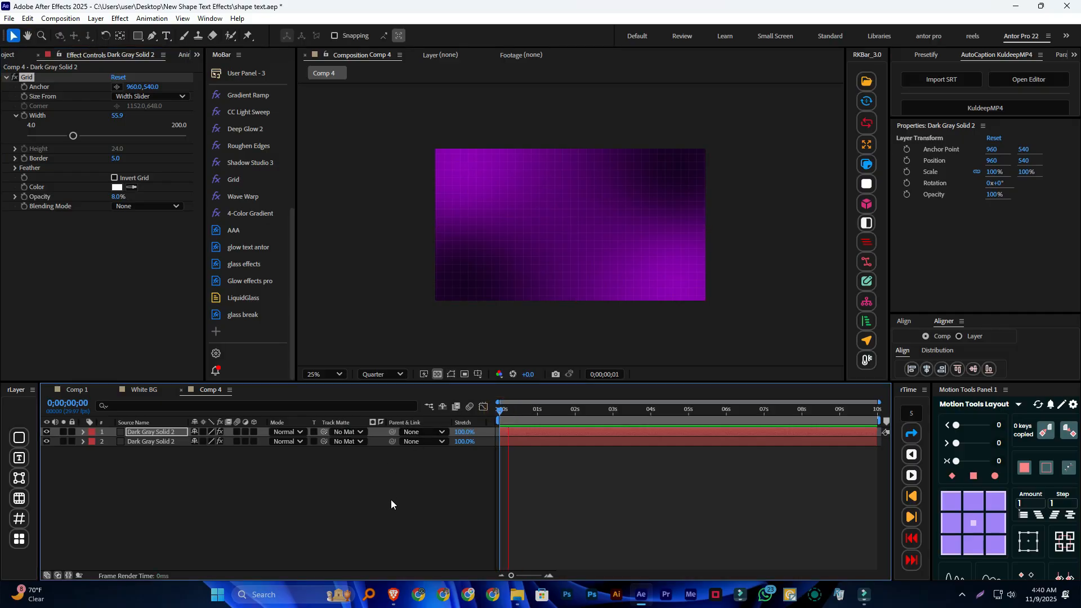
left_click(569, 410)
left_click(140, 389)
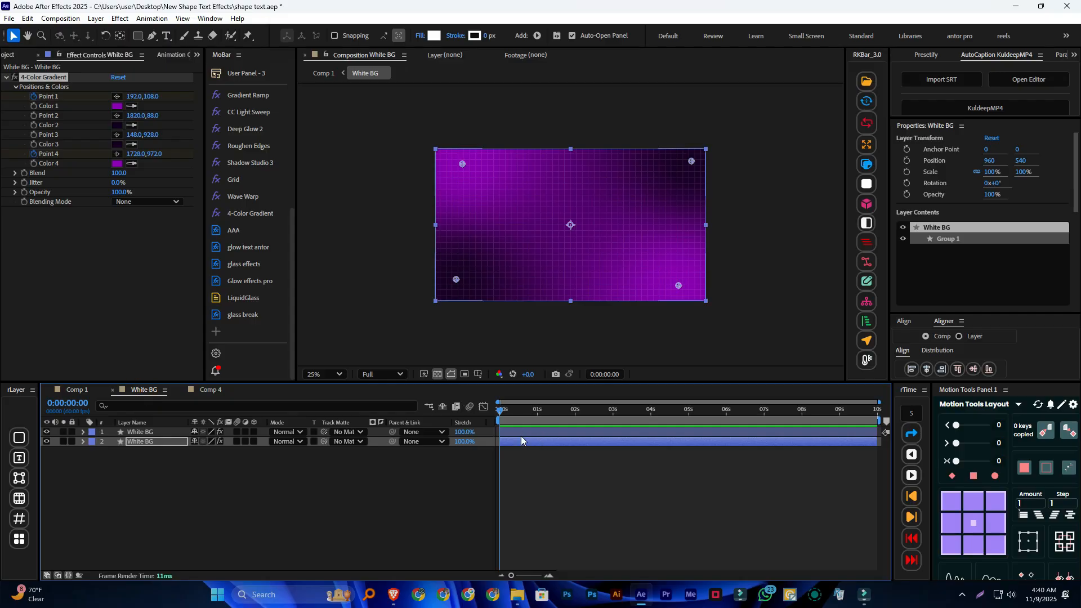
left_click_drag(499, 411, 479, 419)
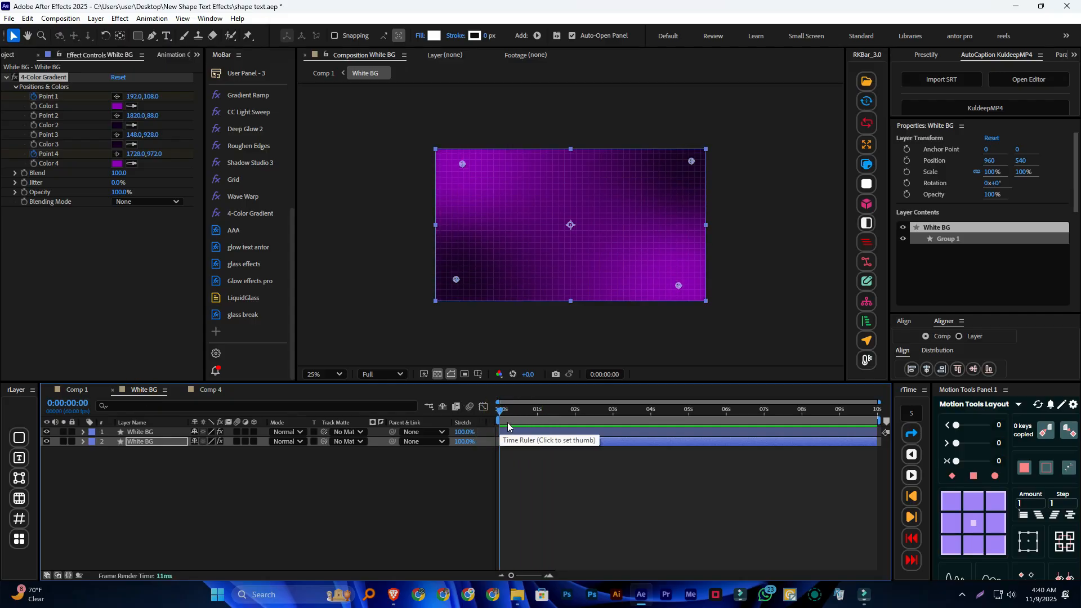
key("space")
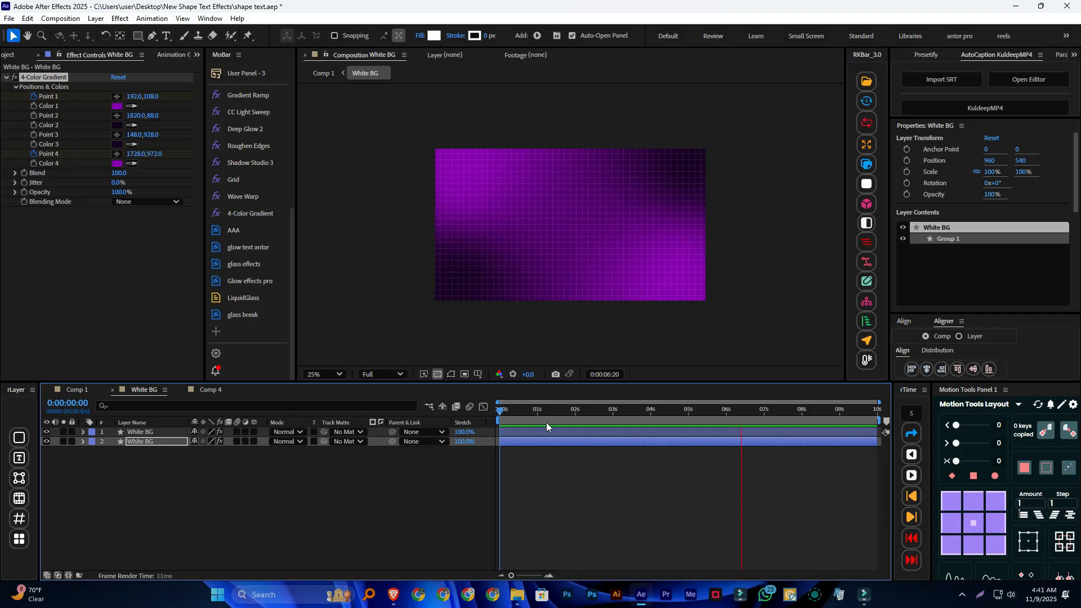
key("space")
left_click(518, 441)
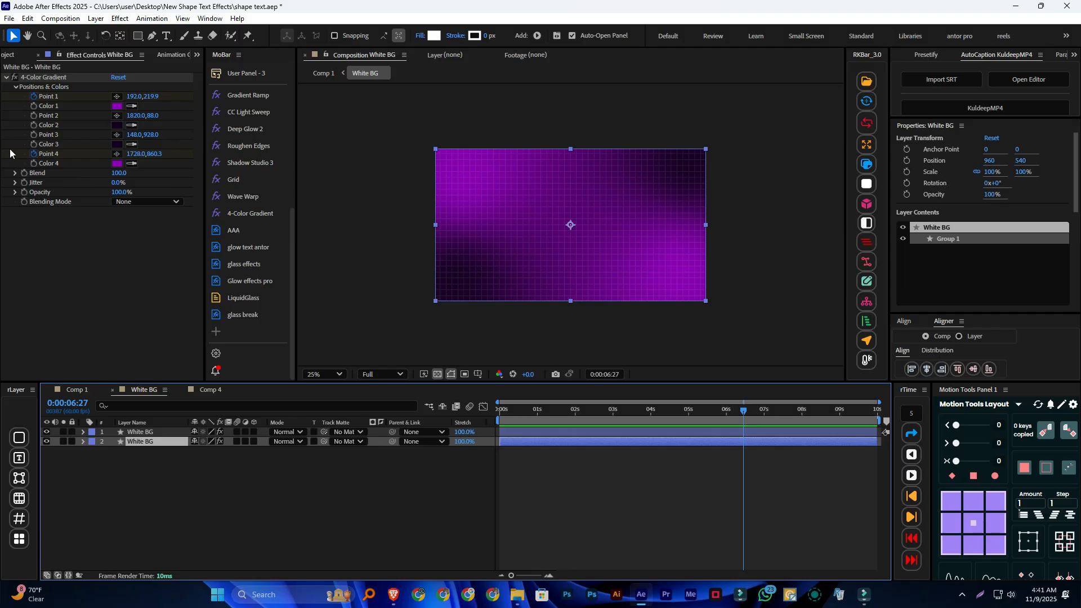
key("u")
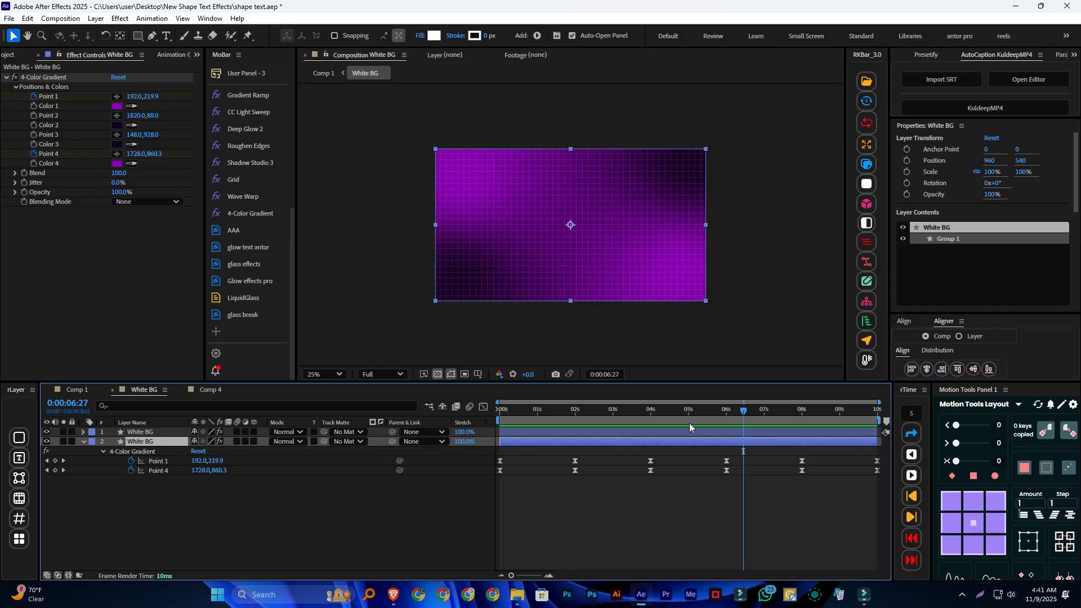
left_click_drag(738, 412, 575, 419)
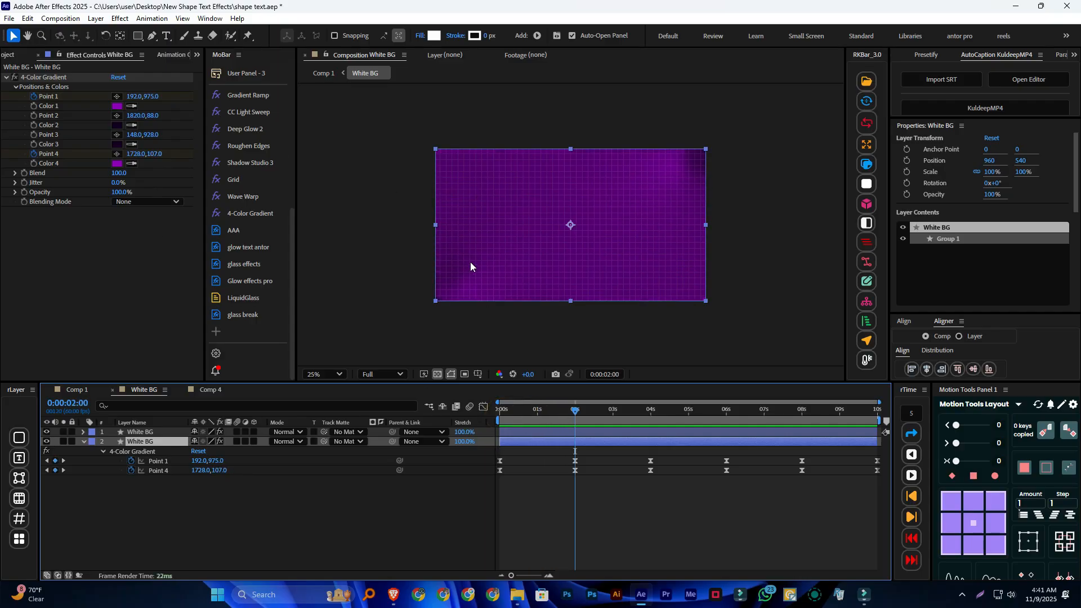
left_click_drag(579, 417, 620, 416)
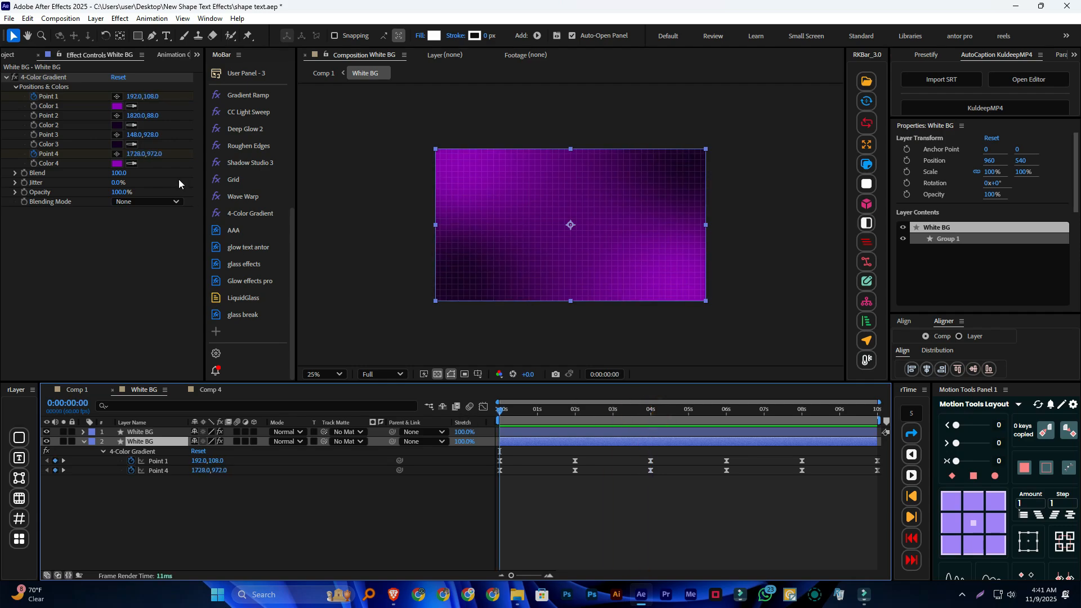
Start keyframing Point 1 and Point 4 of the lower Comp 4 solid's 4-Color Gradient at 0 seconds, and reveal those keyframes
left_click(208, 392)
left_click(545, 441)
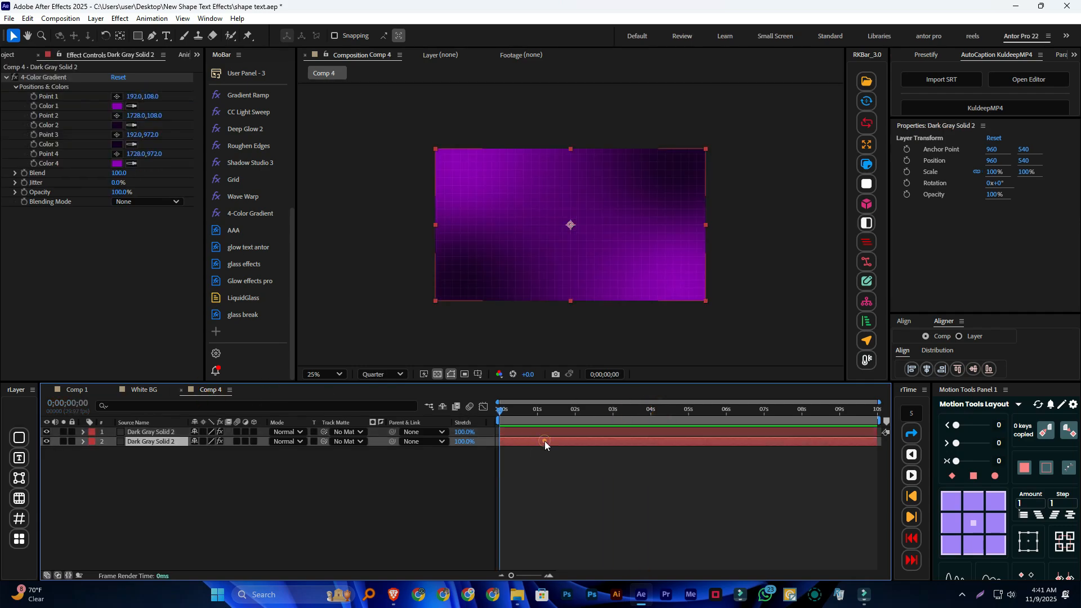
left_click(540, 432)
left_click(528, 442)
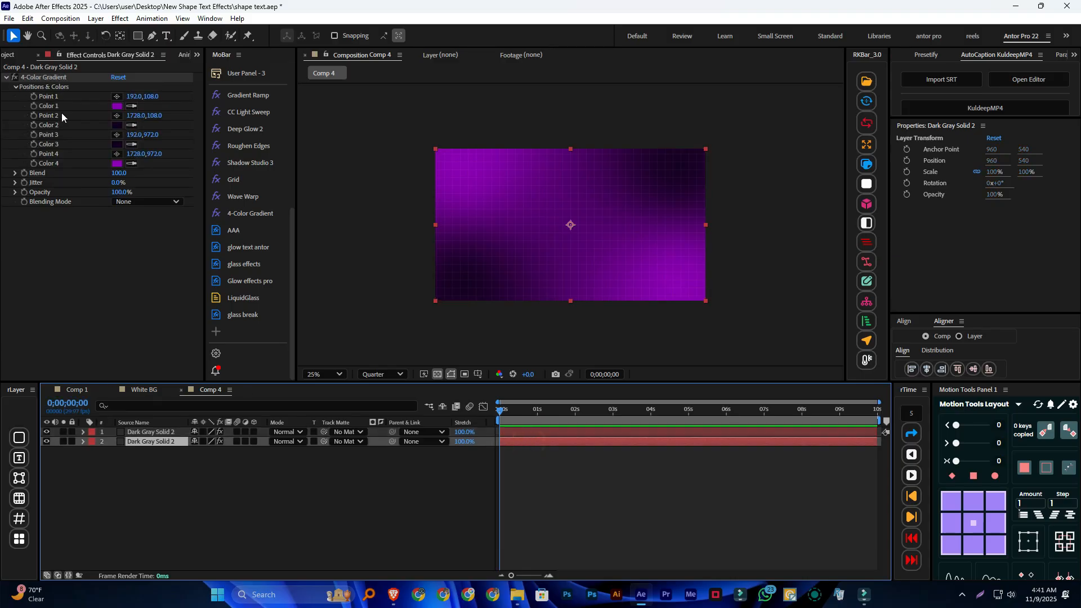
left_click(32, 96)
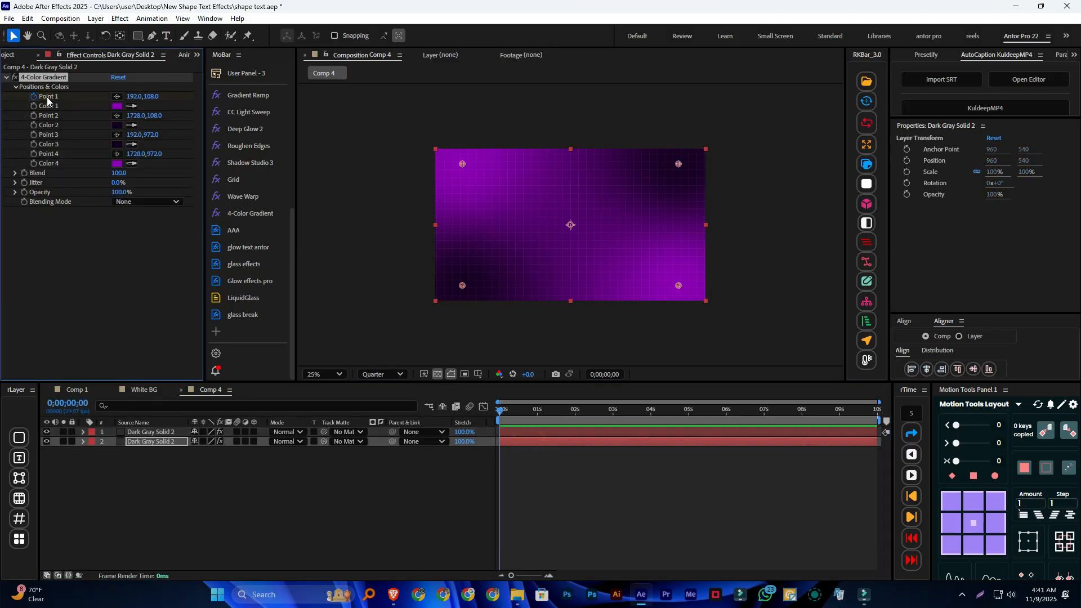
left_click(34, 153)
key("u")
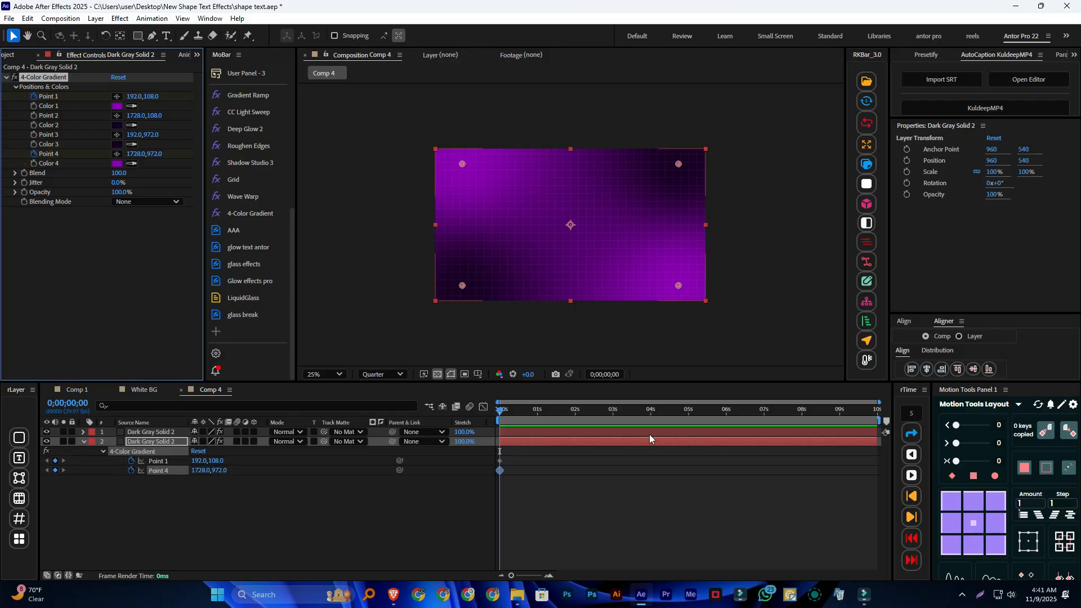
At 1 second, move gradient Point 1 to the lower-left corner, about 196, 980, and Point 4 to the upper-right, about 1728, 108
left_click(912, 516)
left_click(912, 516)
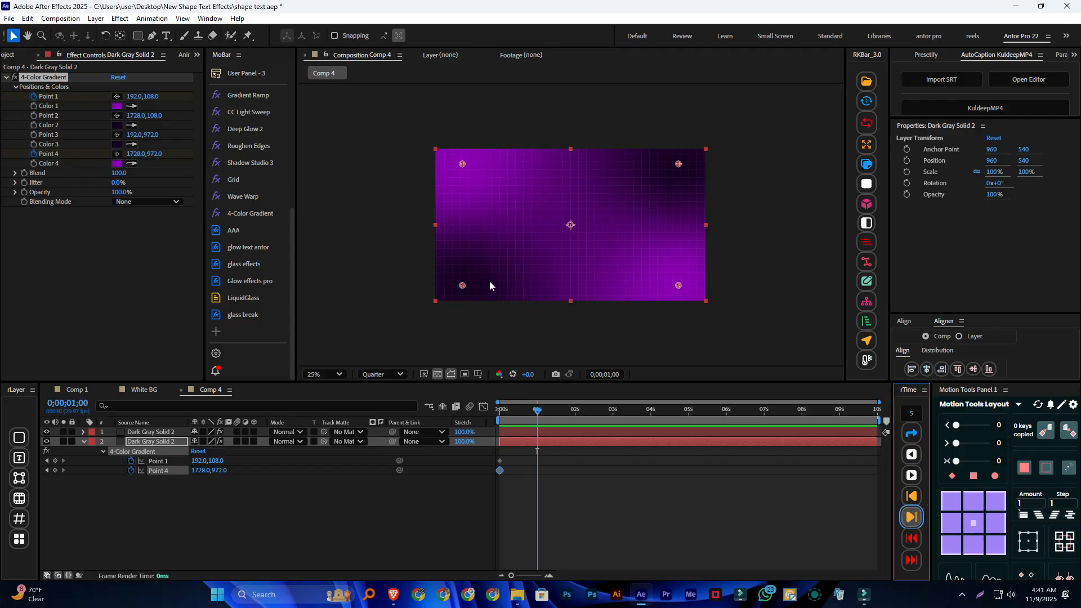
left_click_drag(461, 164, 462, 285)
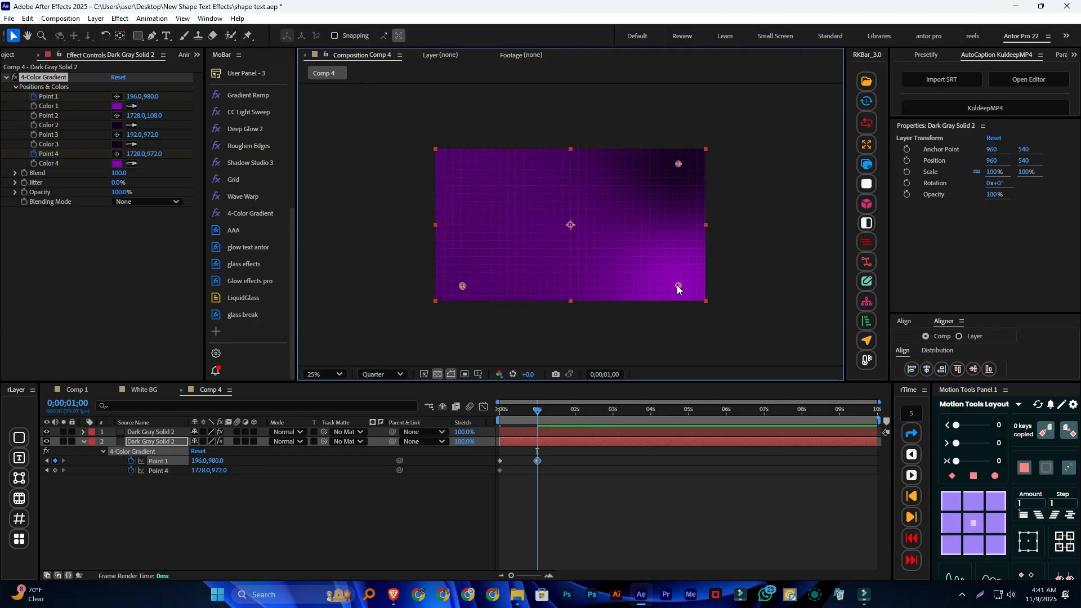
left_click_drag(677, 285, 675, 169)
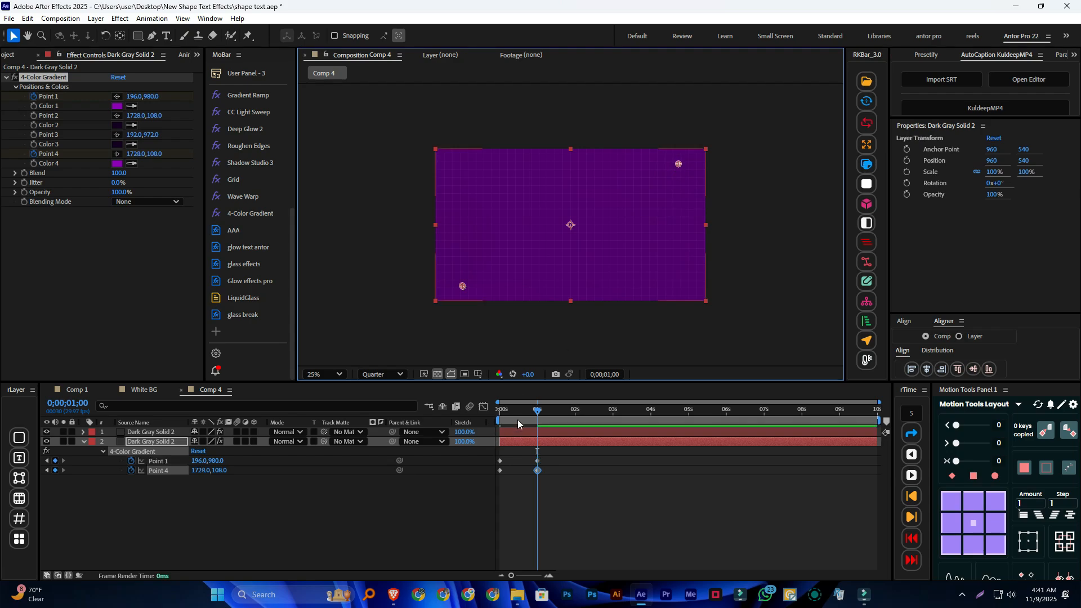
At 2 seconds, move Point 4 to about 88, 108 and Point 1 to about 1780, 960, and shift Point 2 to about 1764, 100
left_click(538, 411)
left_click_drag(538, 415, 576, 422)
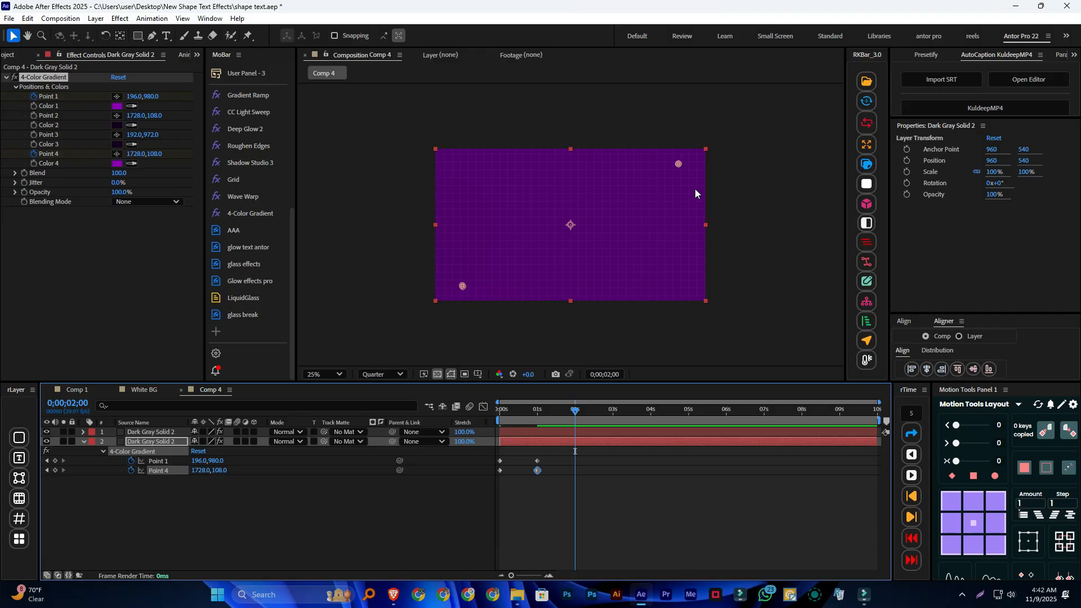
left_click_drag(679, 162, 476, 160)
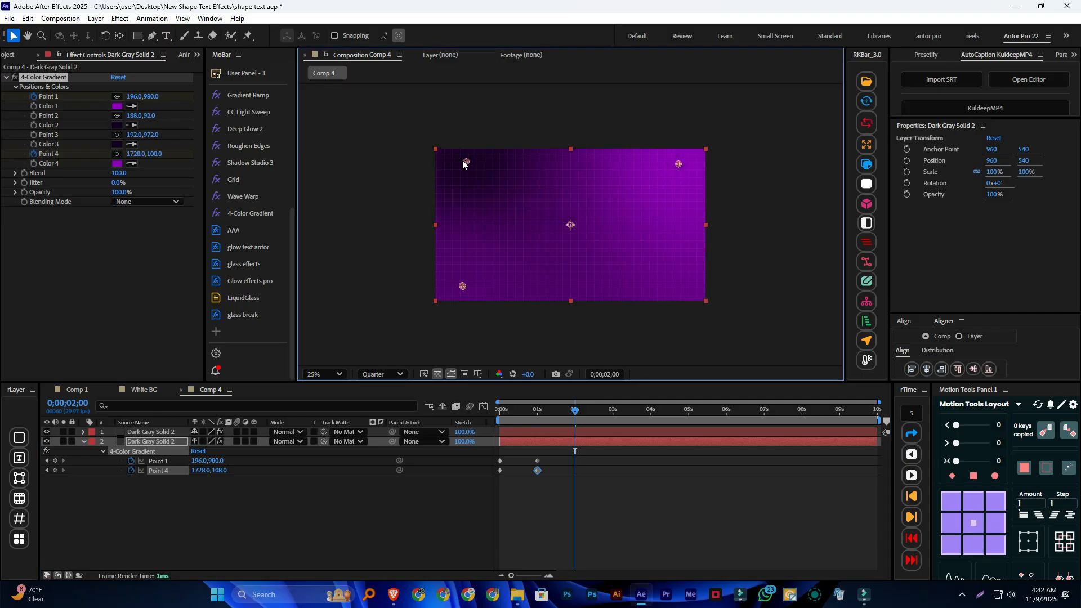
key("ctrl+z")
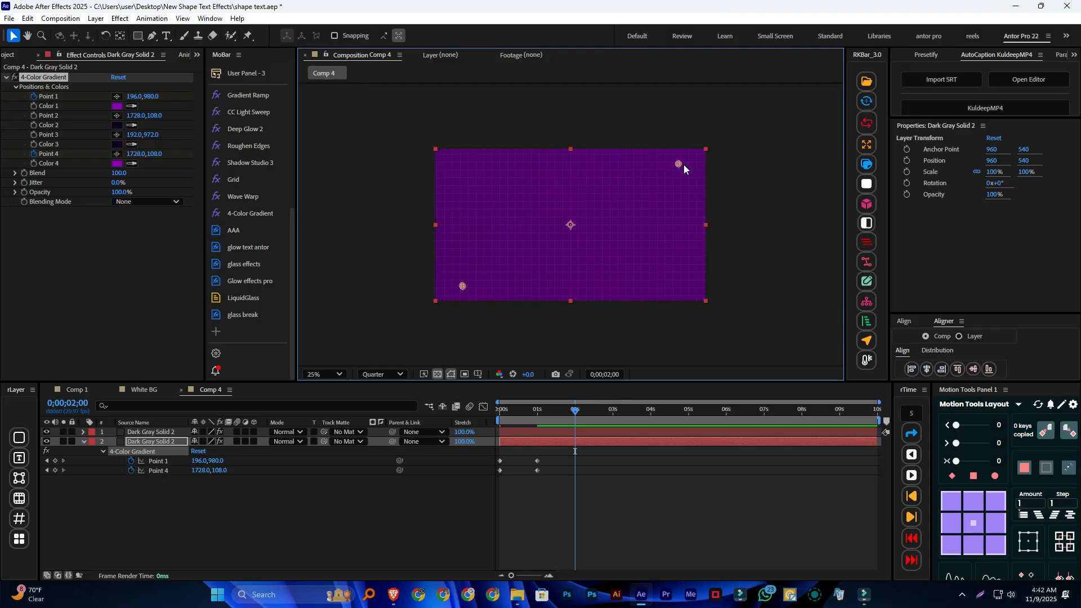
left_click_drag(676, 165, 446, 165)
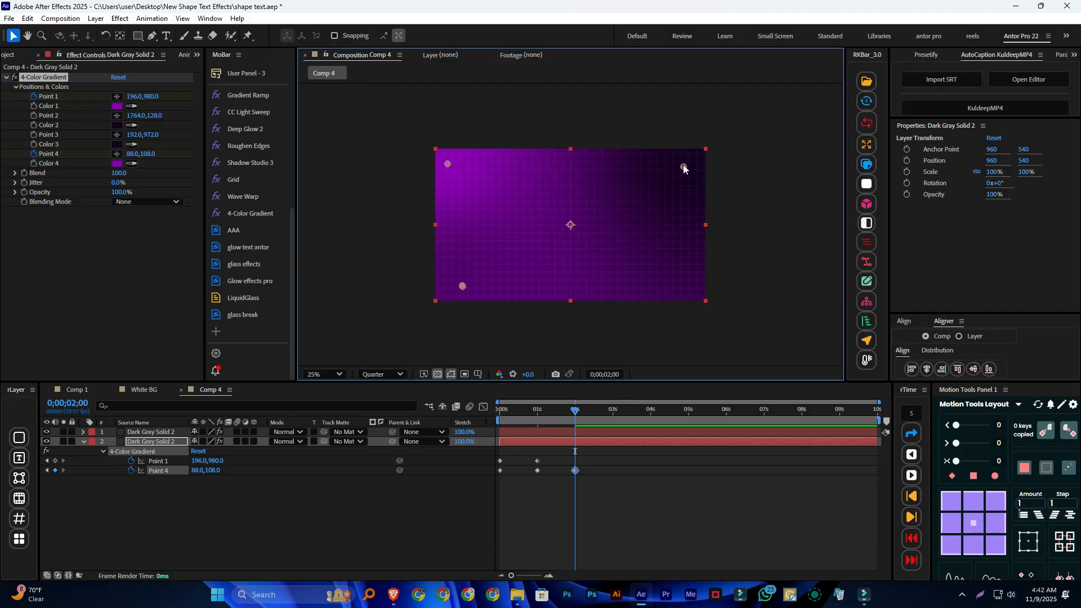
left_click_drag(683, 167, 683, 163)
left_click_drag(462, 287, 668, 282)
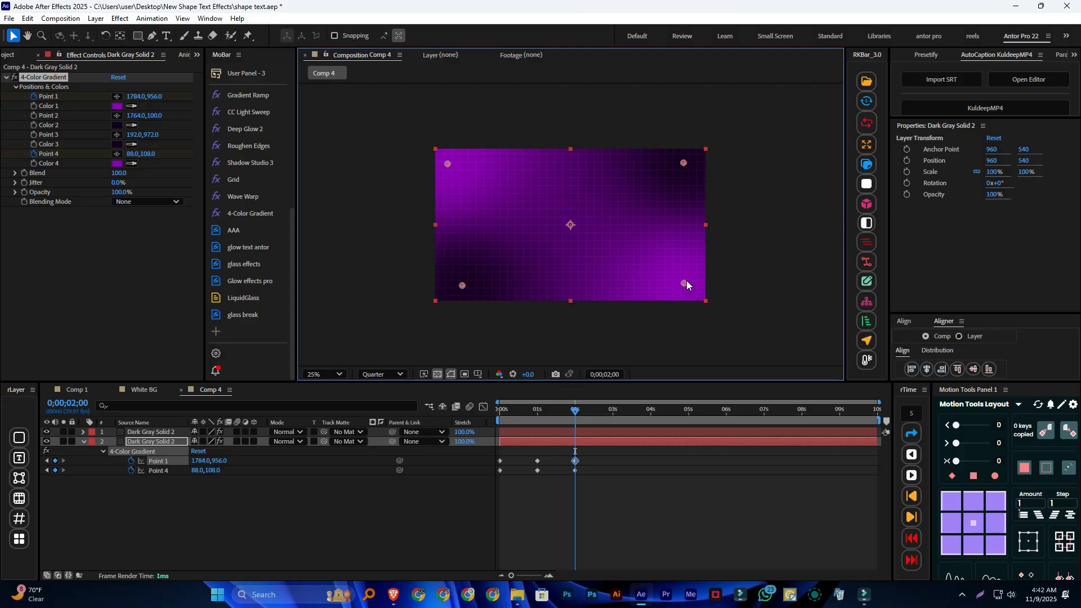
Apply Easy Ease to all Point 1 and Point 4 keyframes and preview the gradient animation from the start
mouse_move(575, 406)
left_mouse_down()
mouse_move(568, 412)
mouse_move(575, 406)
left_mouse_up()
key("Home")
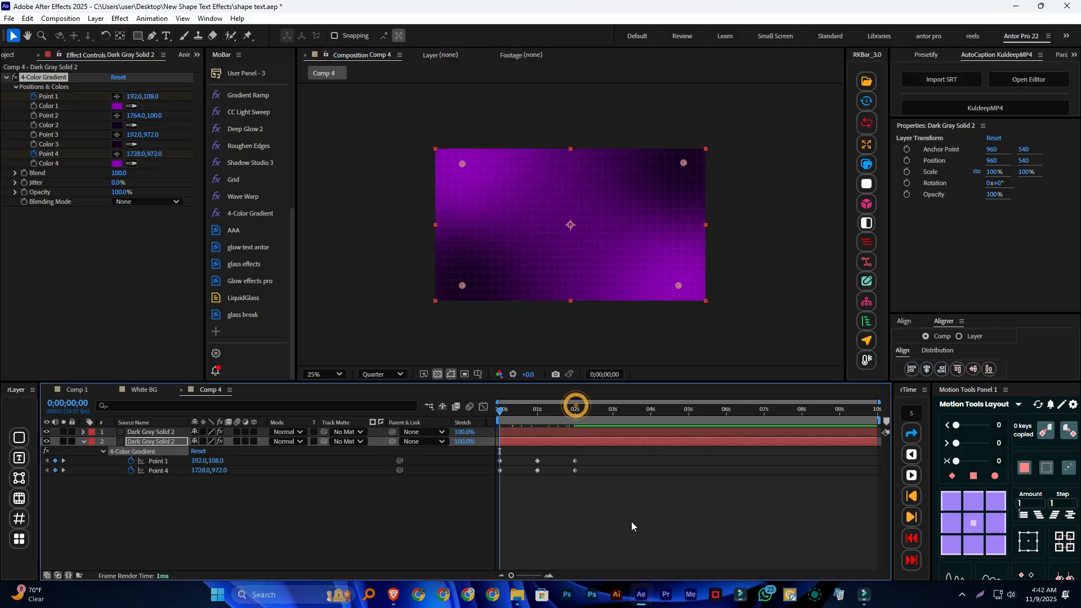
key("space")
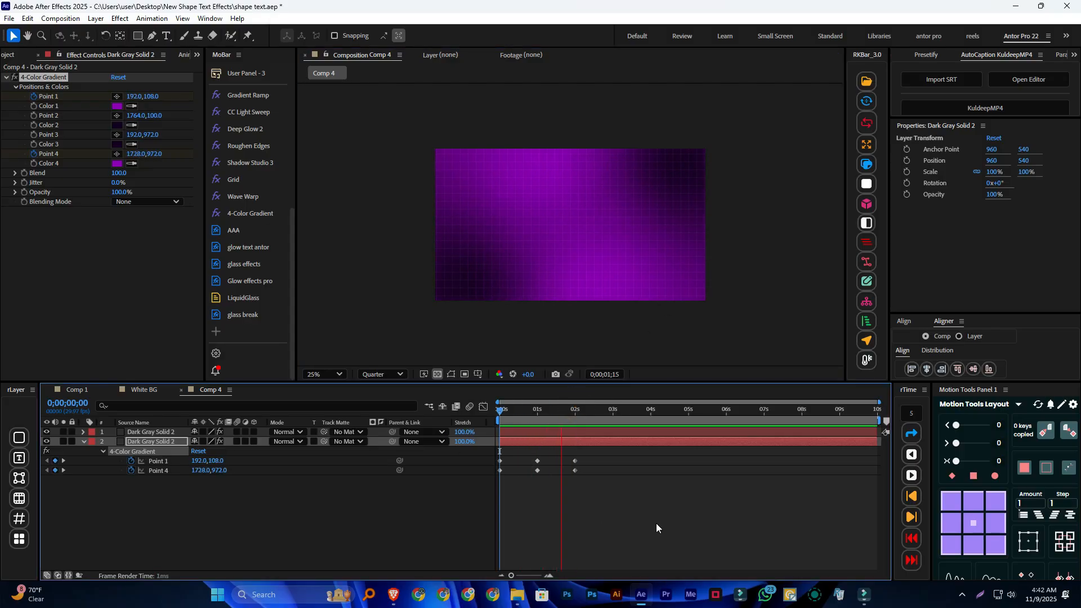
left_click_drag(624, 410, 492, 488)
key("F9")
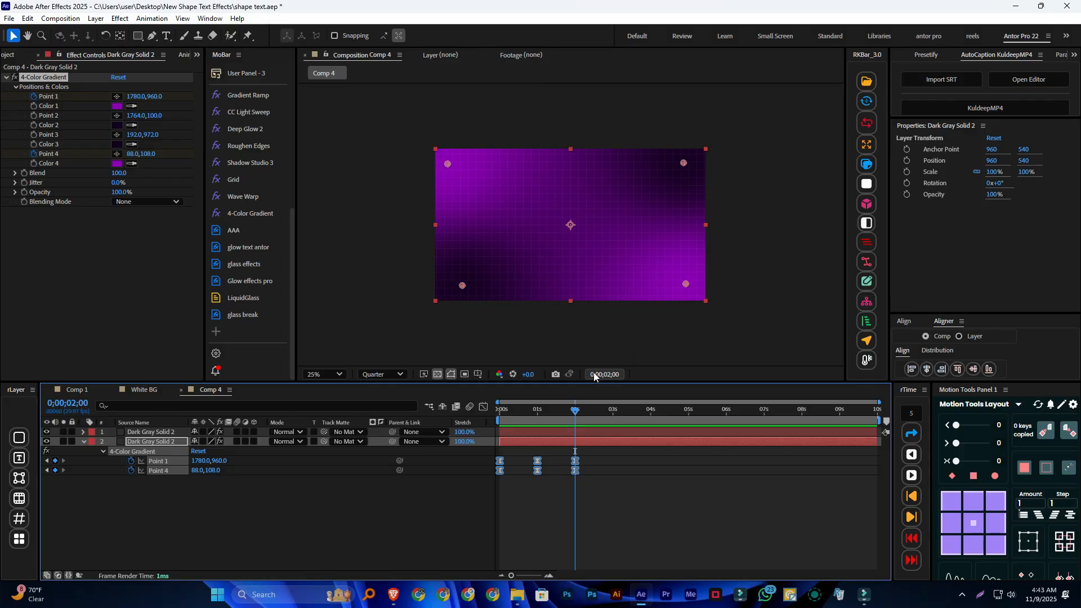
mouse_move(575, 412)
left_mouse_down()
mouse_move(588, 412)
mouse_move(575, 414)
left_mouse_up()
key("Home")
key("space")
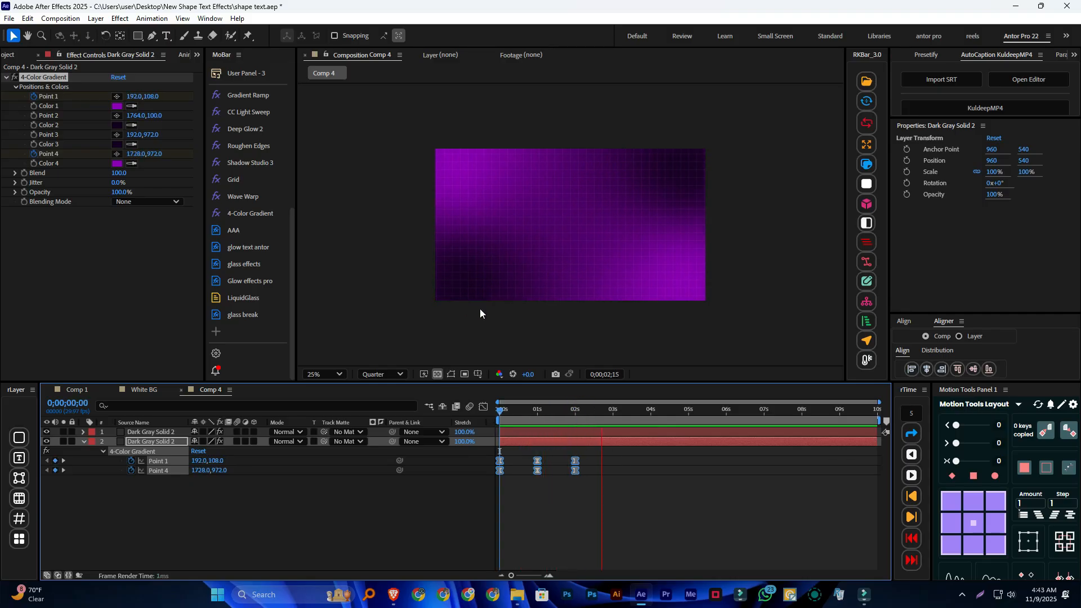
key("space")
Copy the eased Point 1 and Point 4 keyframes and paste them at 3 seconds
left_click_drag(607, 410, 497, 493)
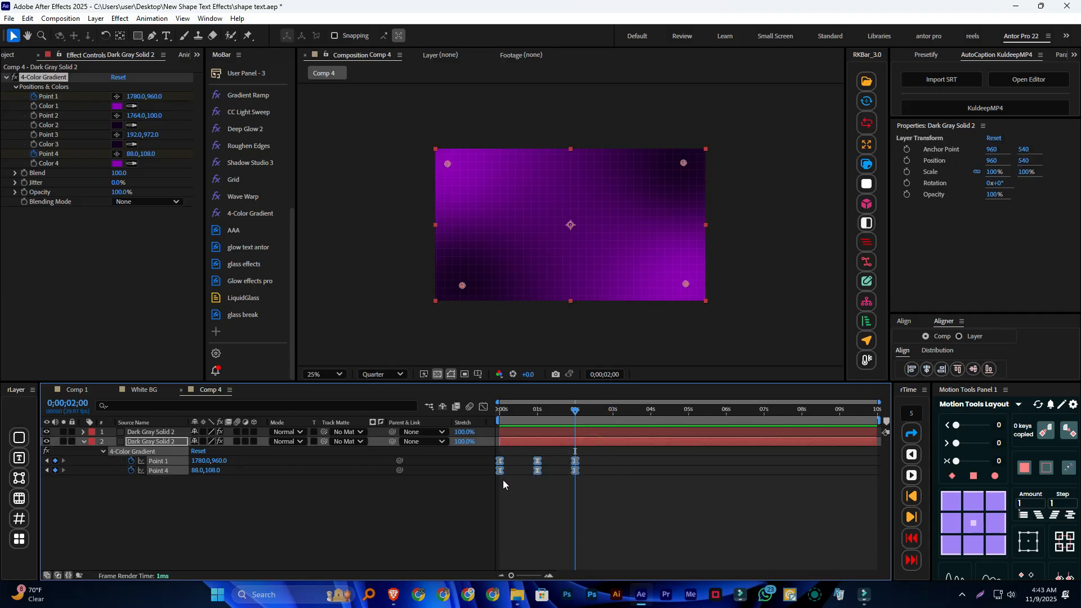
left_click(614, 417)
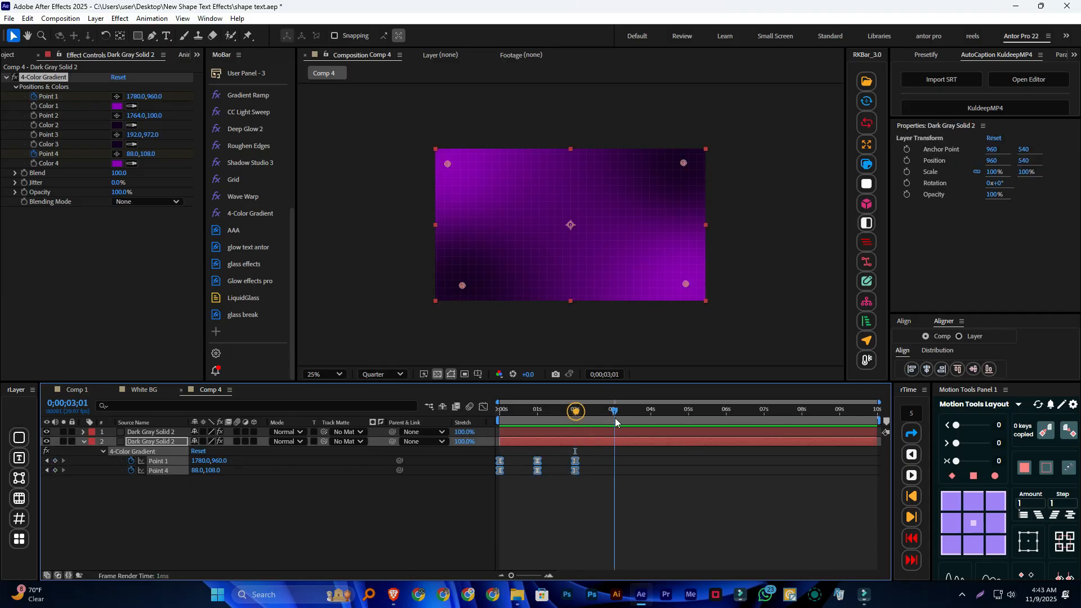
key("ctrl+v")
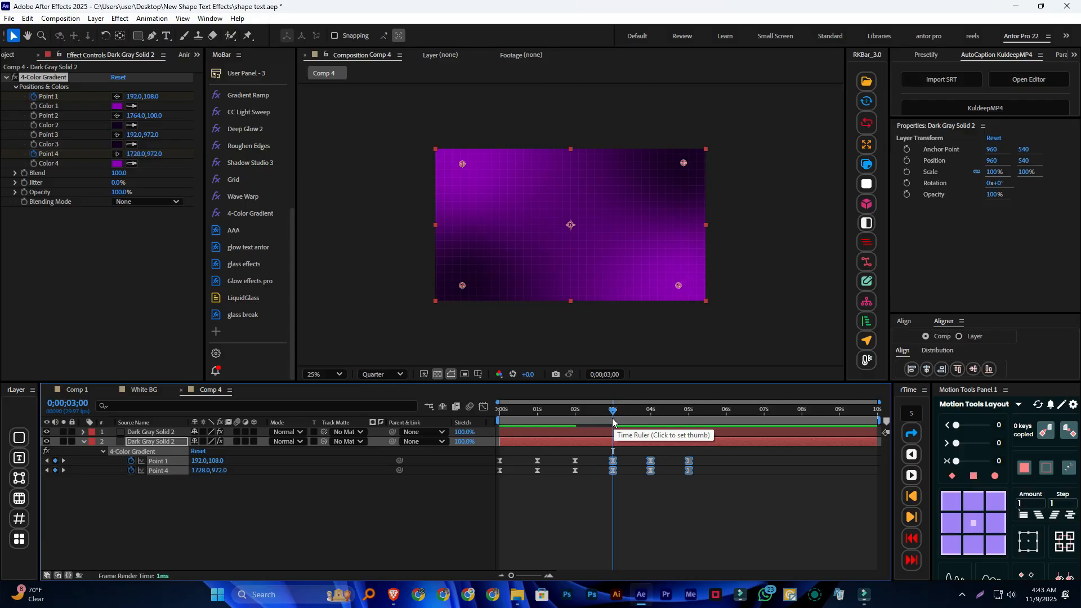
Stretch all Point 1 and Point 4 keyframes proportionally so the last pair falls at about 10 seconds, and preview from the start
key("Home")
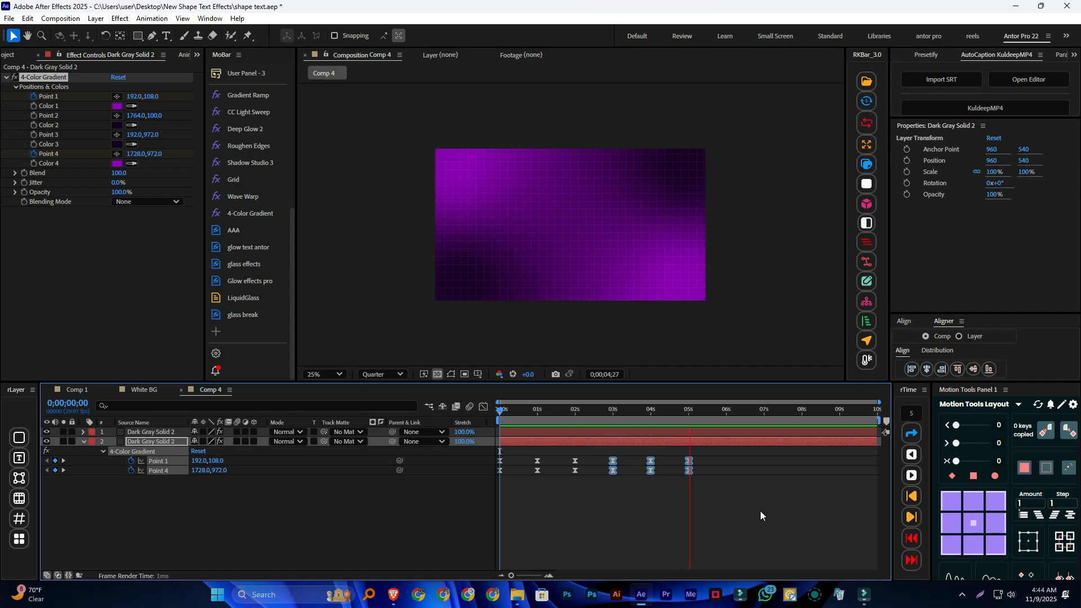
key("space")
left_click_drag(714, 454, 531, 471)
left_click_drag(709, 454, 477, 495)
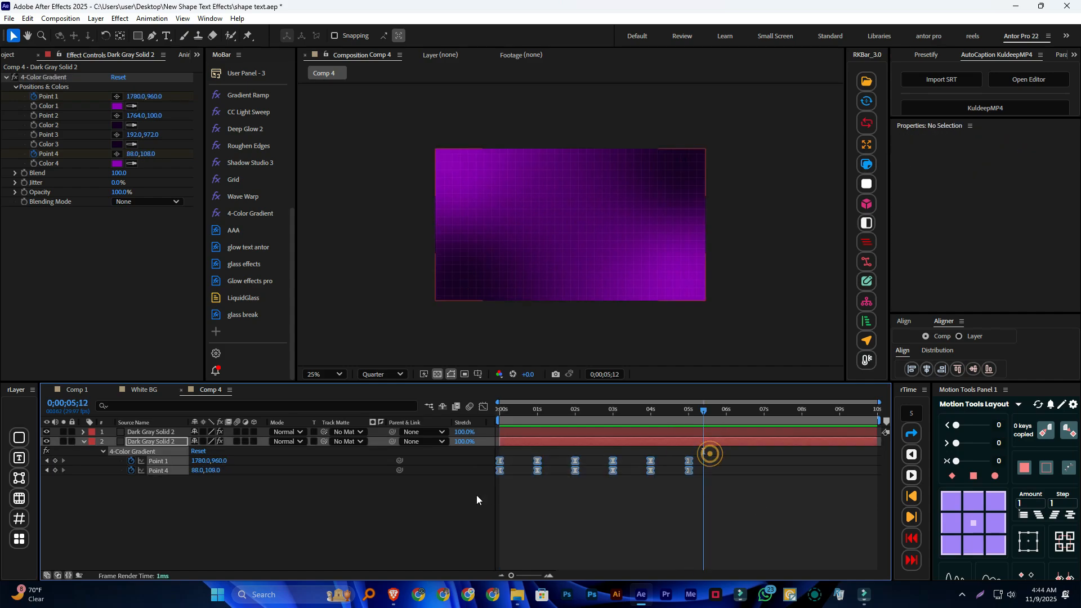
left_click(691, 470)
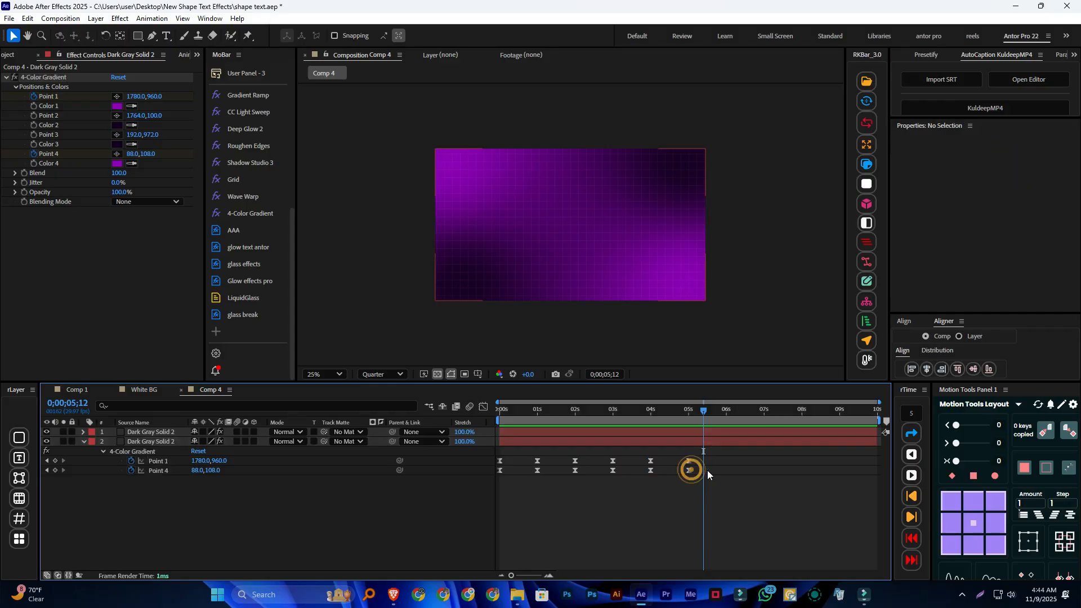
left_click_drag(713, 454, 456, 484)
left_click_drag(690, 471, 876, 475)
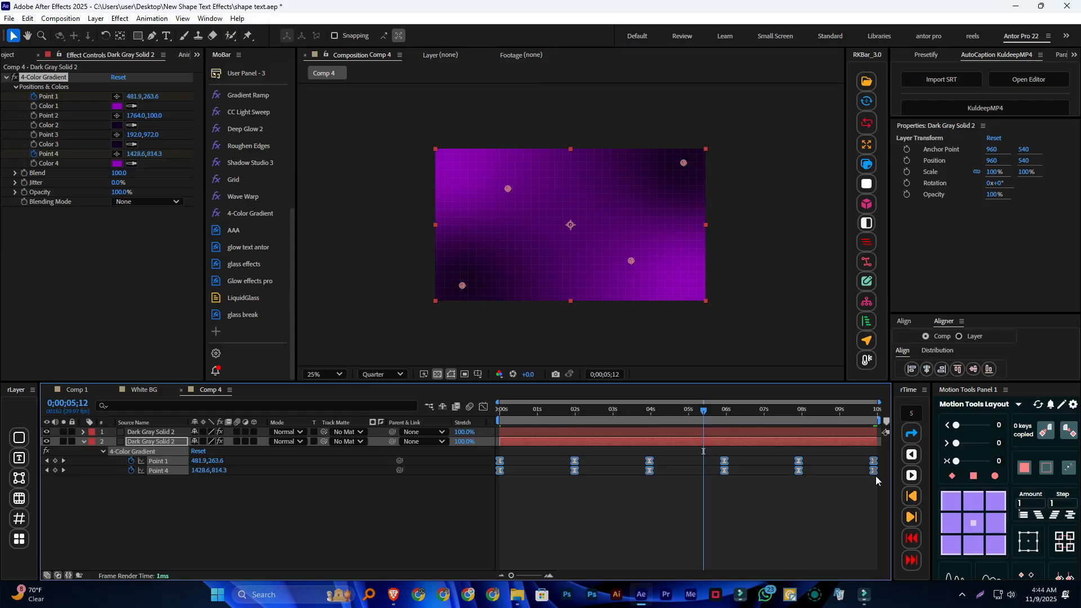
left_click_drag(697, 408, 409, 433)
key("space")
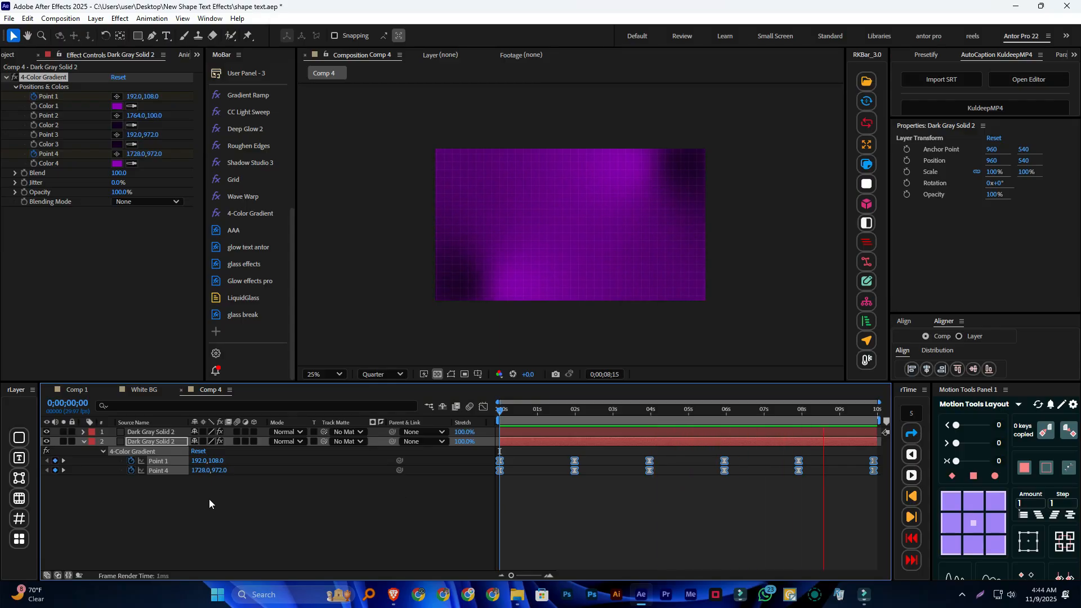
Return to the Comp 4 view and pre-compose the two Dark Gray Solid 2 layers
left_click(372, 57)
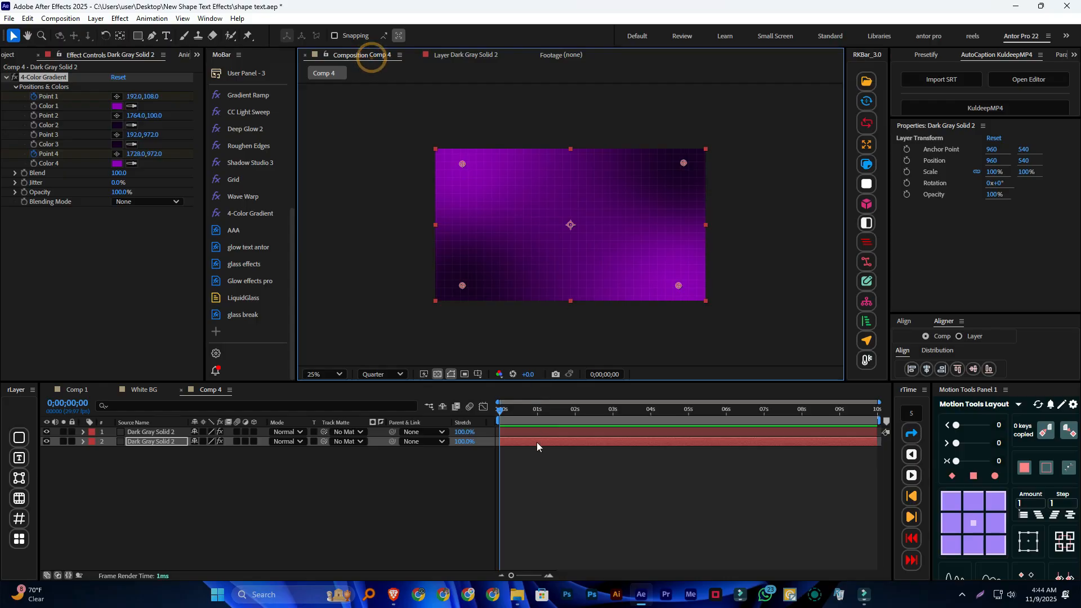
key("space")
left_click_drag(162, 479, 176, 430)
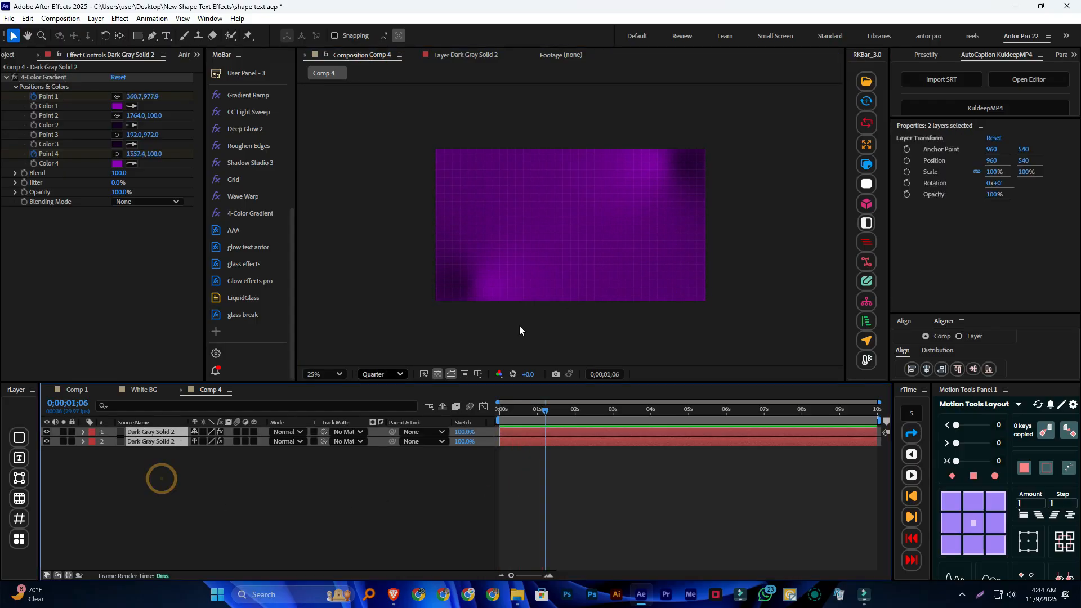
right_click(135, 441)
left_click(200, 360)
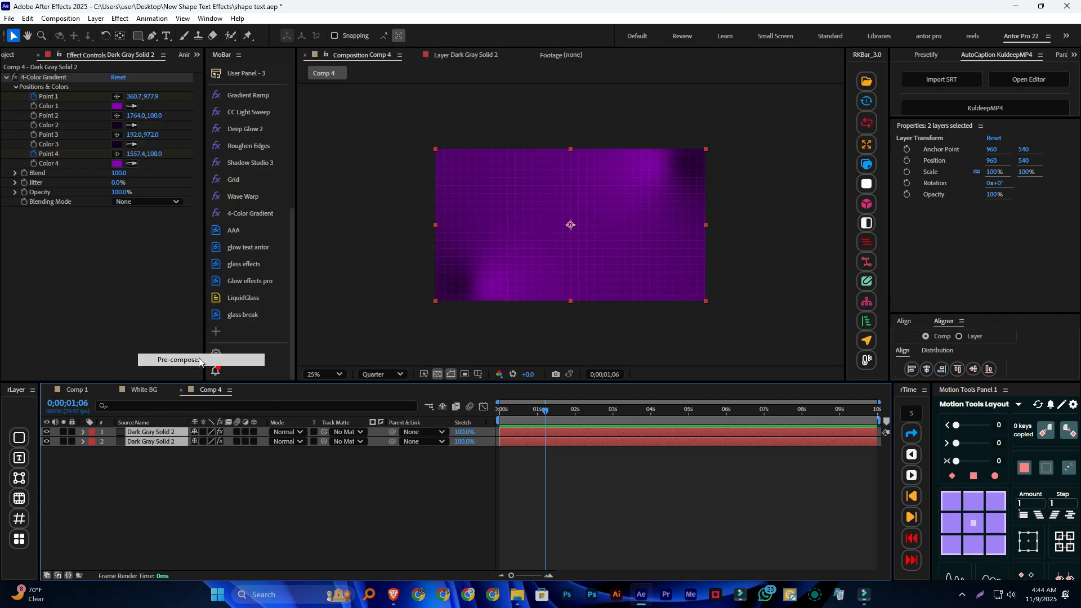
left_click(596, 376)
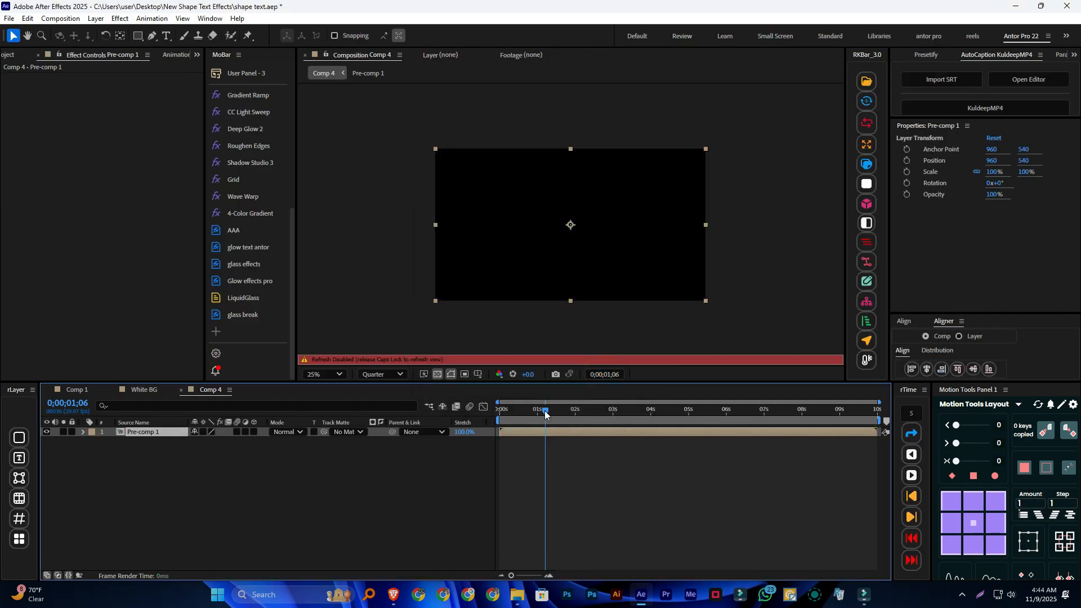
Re-enable viewer refresh and preview the pre-composed gradient background from the start
key("Caps_Lock")
left_click_drag(545, 409, 452, 467)
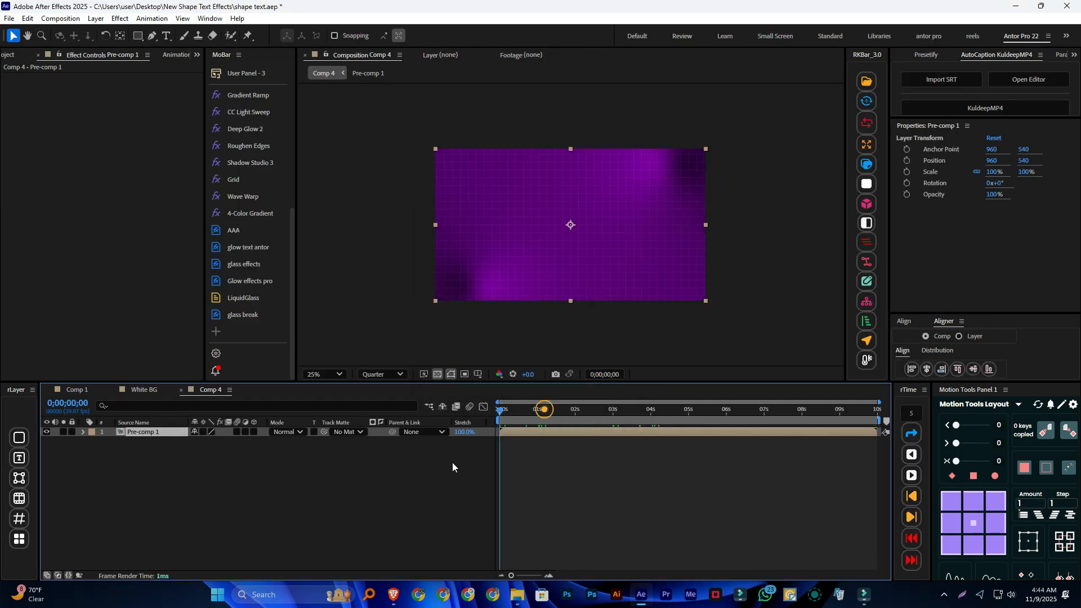
key("space")
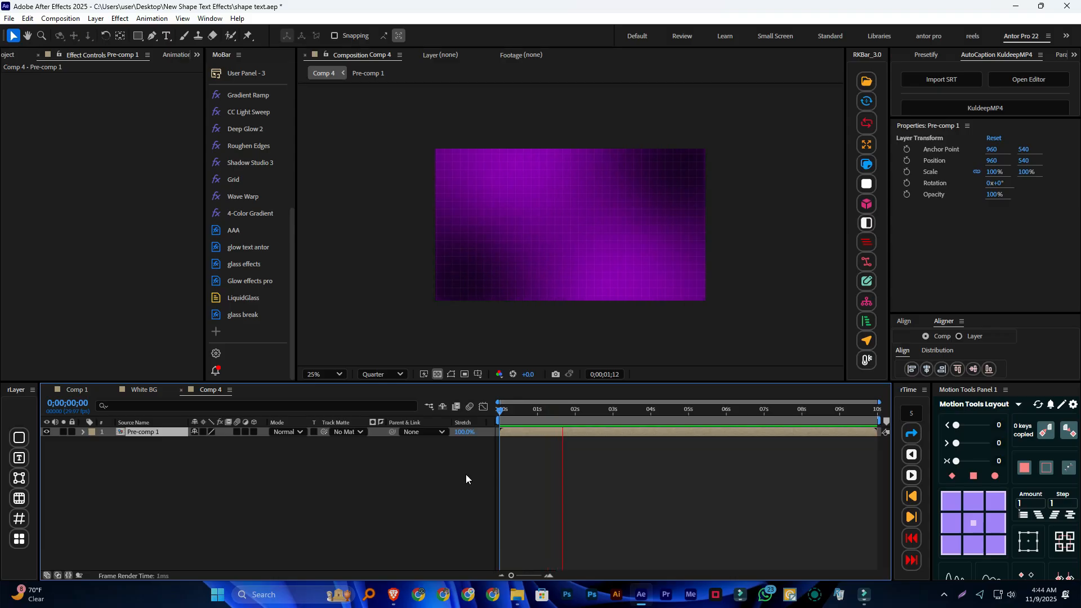
key("space")
Set the preview resolution to Full and draw a wide white rectangle, about 1388 by 320 px, as a new shape layer over the background
left_click(350, 484)
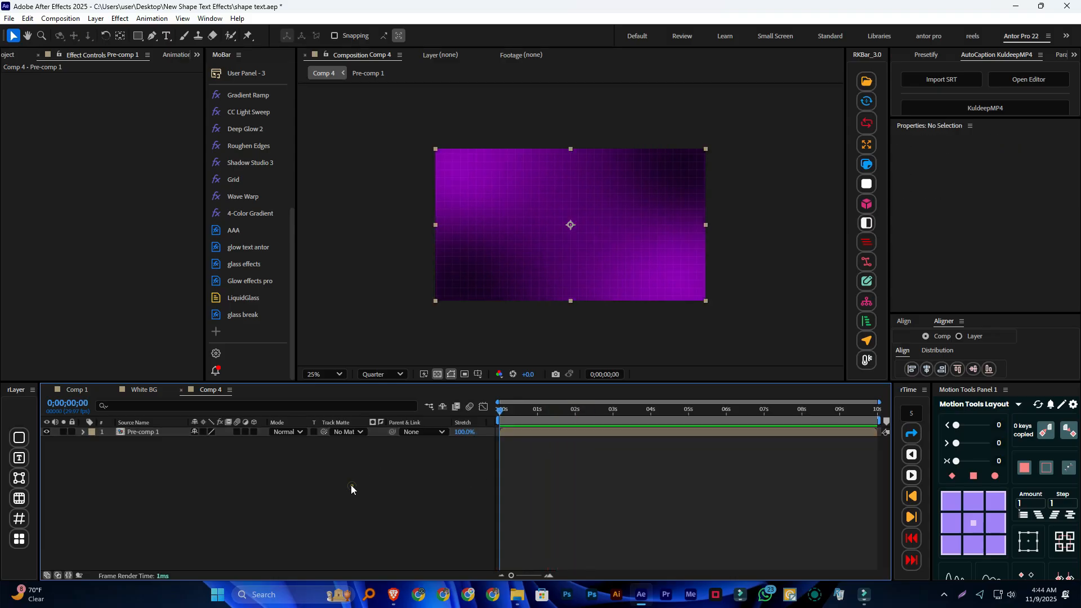
left_click(137, 35)
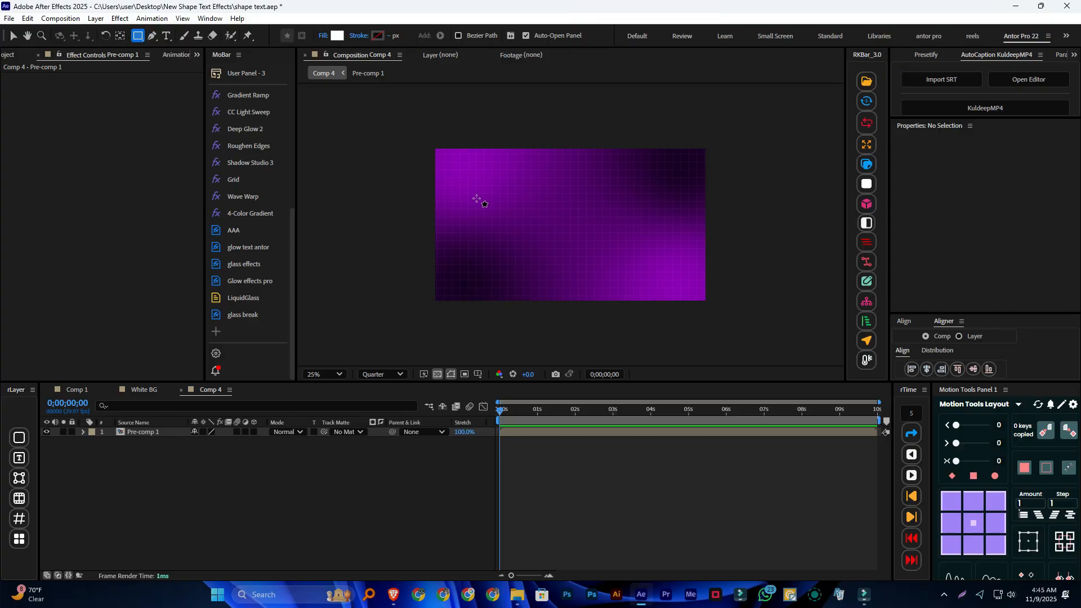
left_click(382, 374)
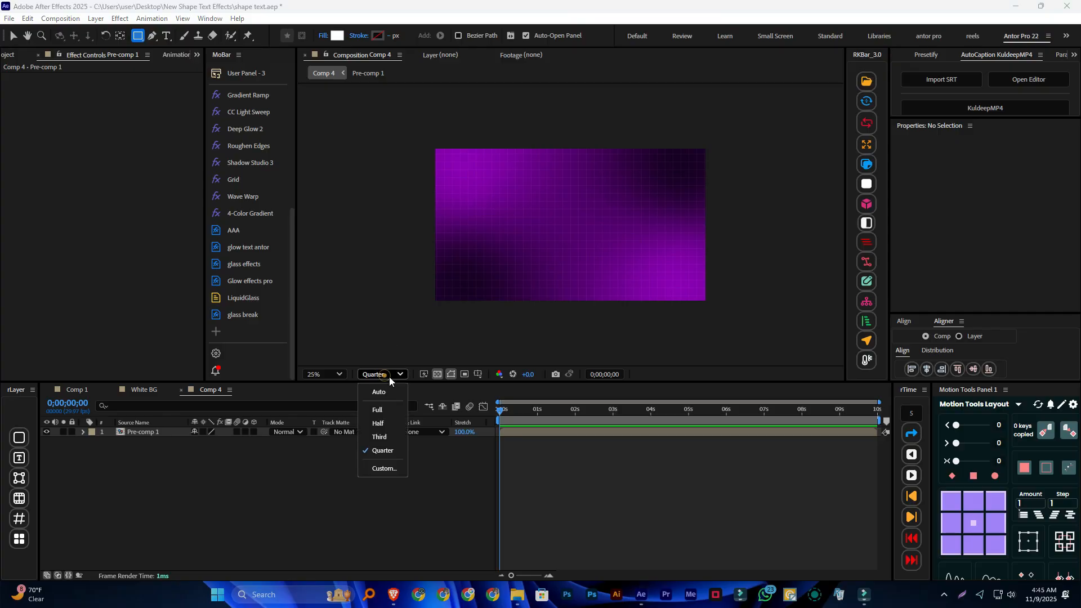
left_click(388, 409)
mouse_move(478, 196)
left_mouse_down()
mouse_move(620, 253)
mouse_move(674, 240)
left_mouse_up()
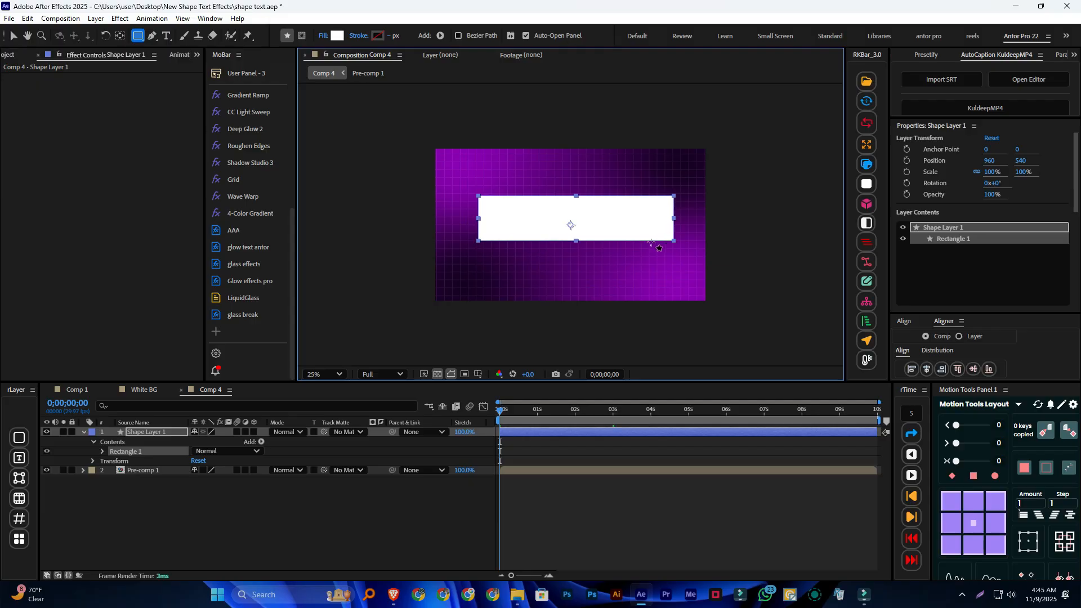
Give the rectangle a solid-color stroke and fill it with dark purple 291437 sampled from the background's dark upper-right area
left_click(358, 36)
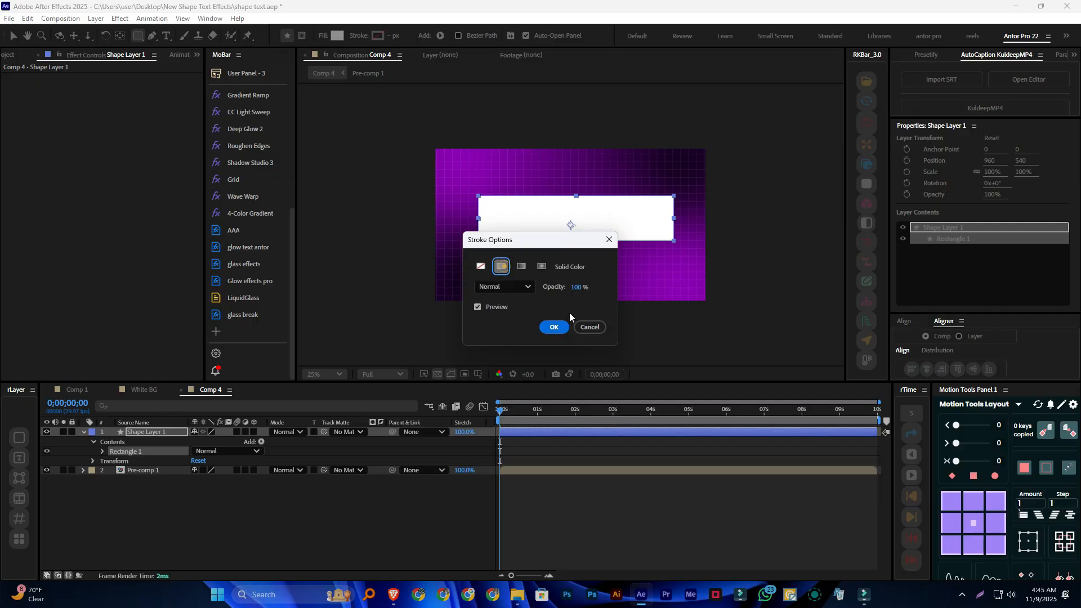
left_click(553, 327)
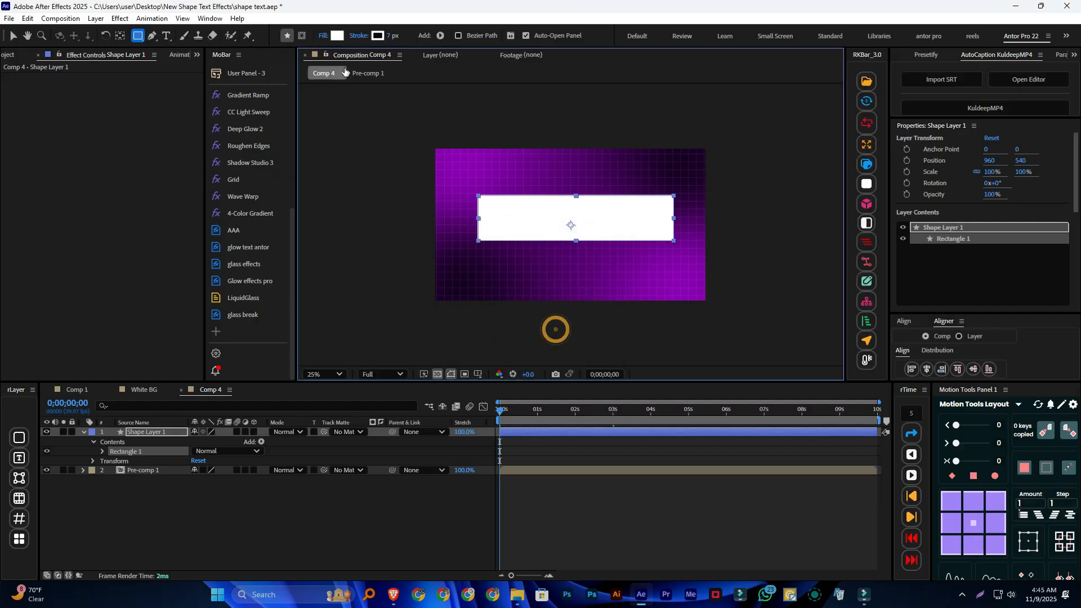
left_click(339, 37)
left_click_drag(593, 208, 571, 264)
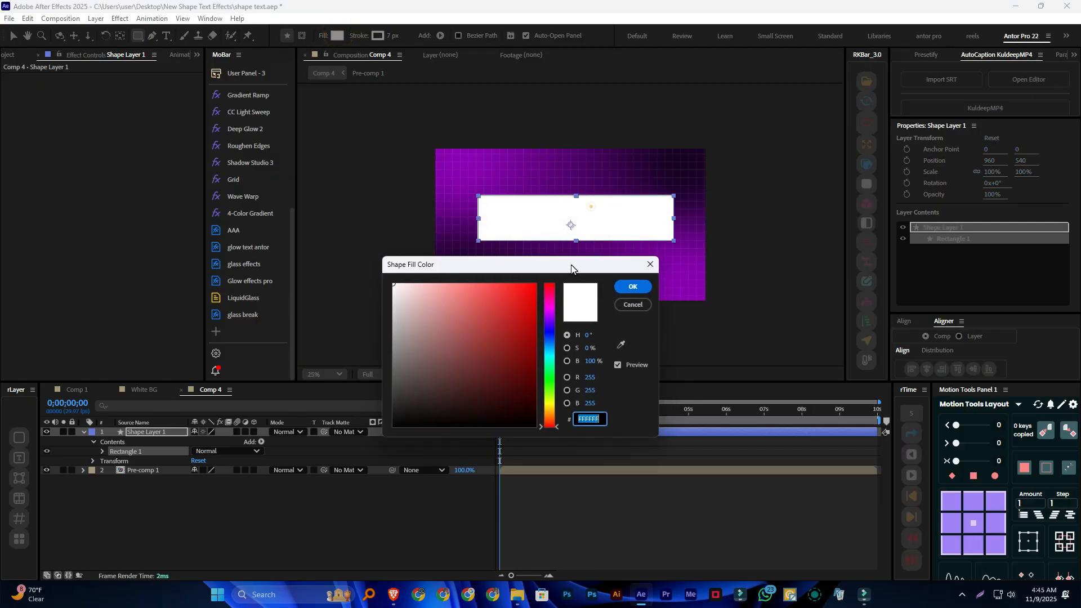
left_click(621, 346)
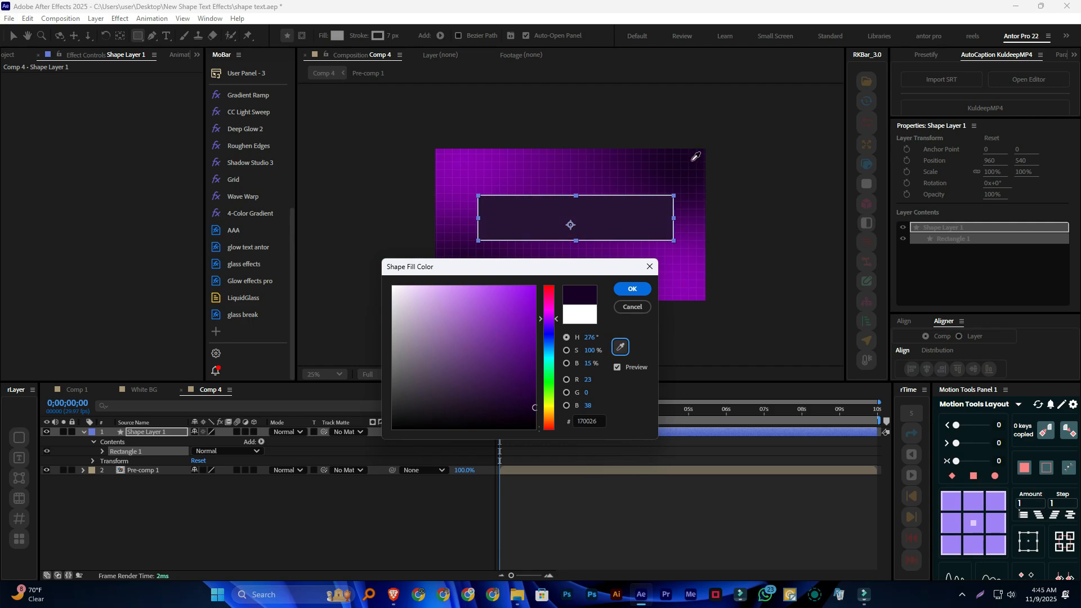
left_click(691, 162)
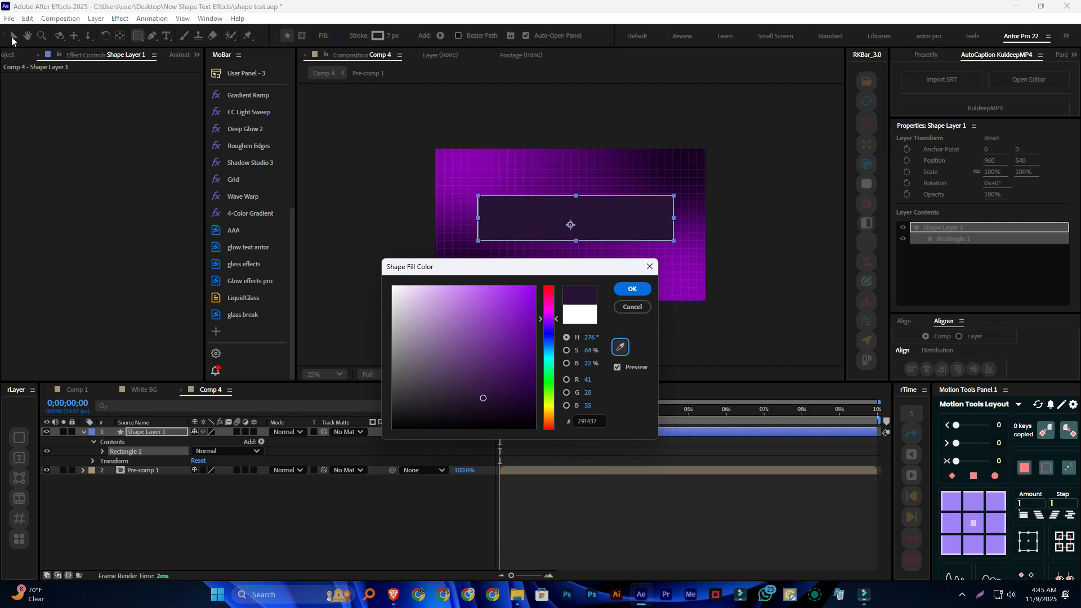
left_click(638, 291)
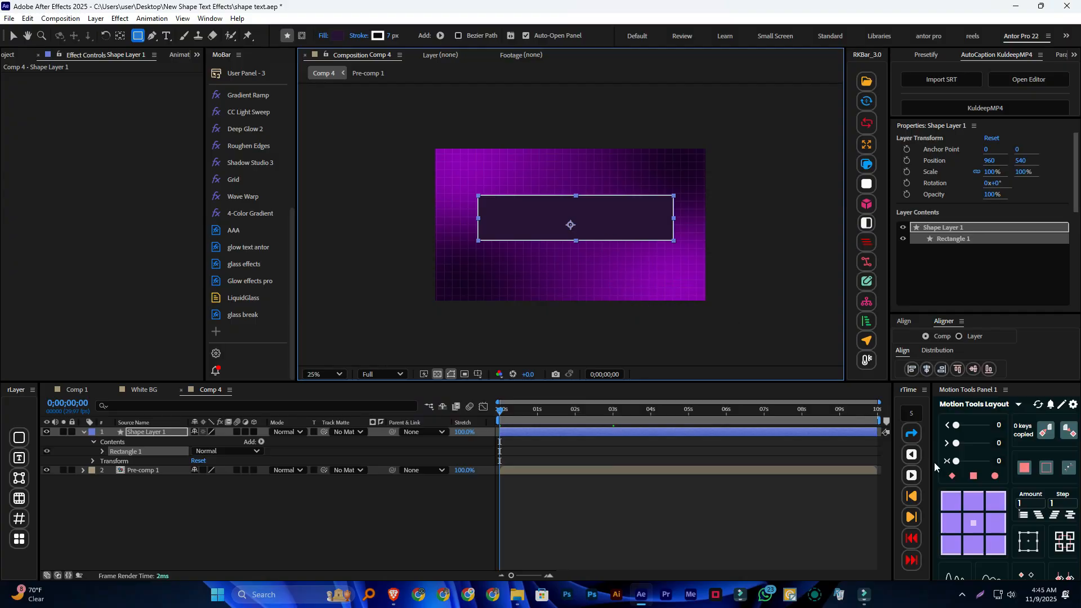
Center the rectangle's anchor point and align the shape layer horizontally and vertically to the composition
left_click(975, 525)
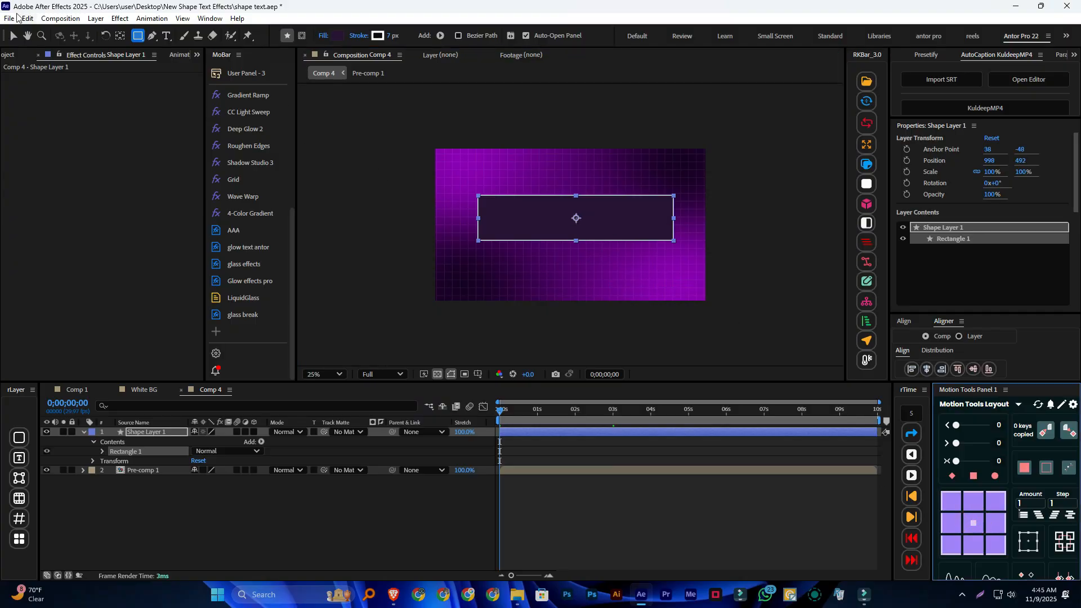
left_click(14, 35)
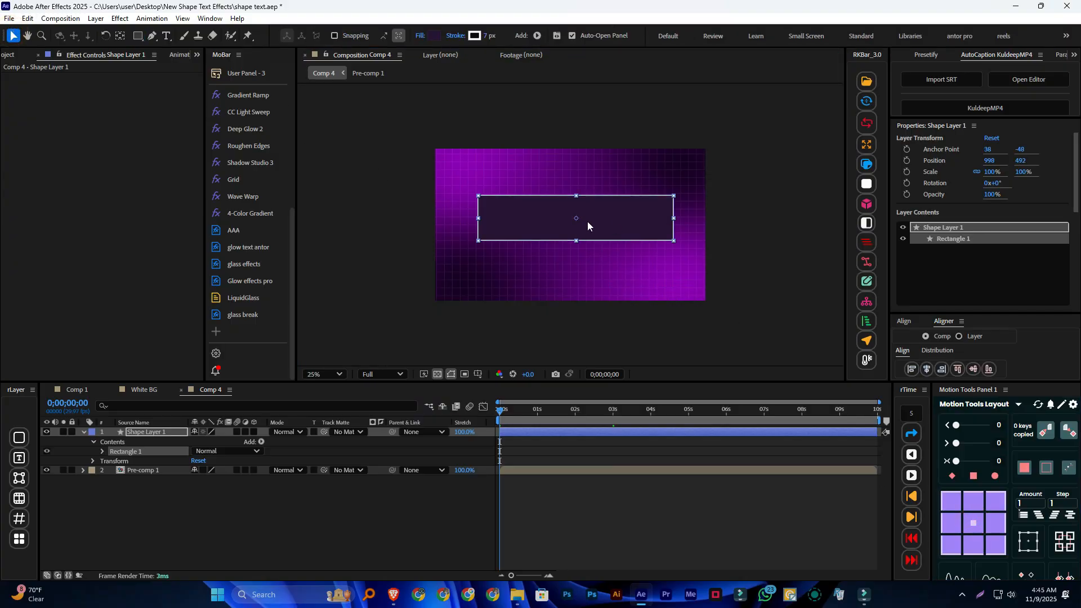
left_click(926, 368)
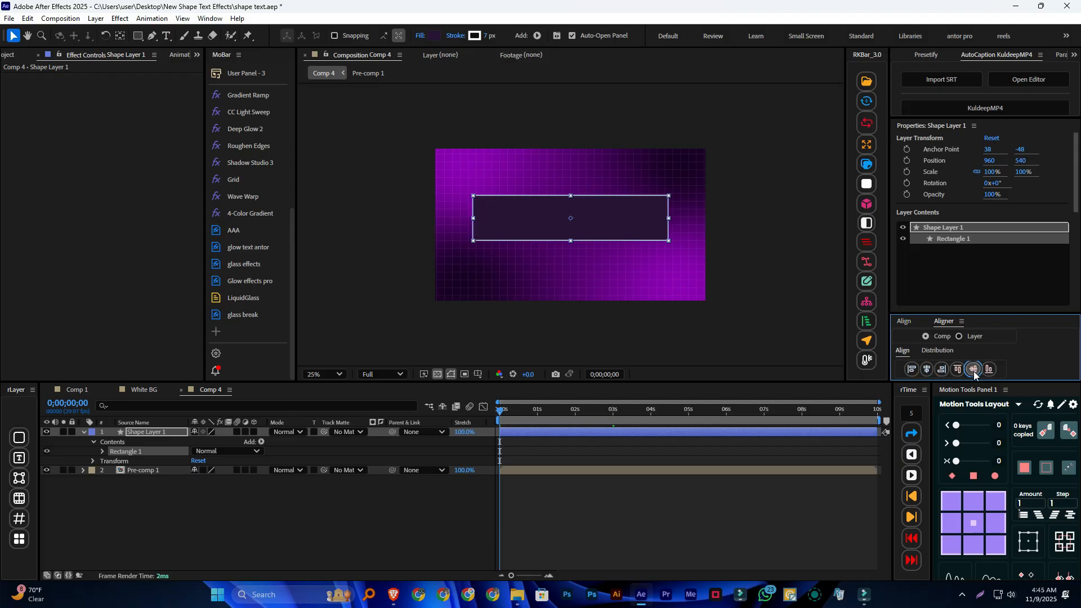
left_click(973, 368)
left_click(457, 513)
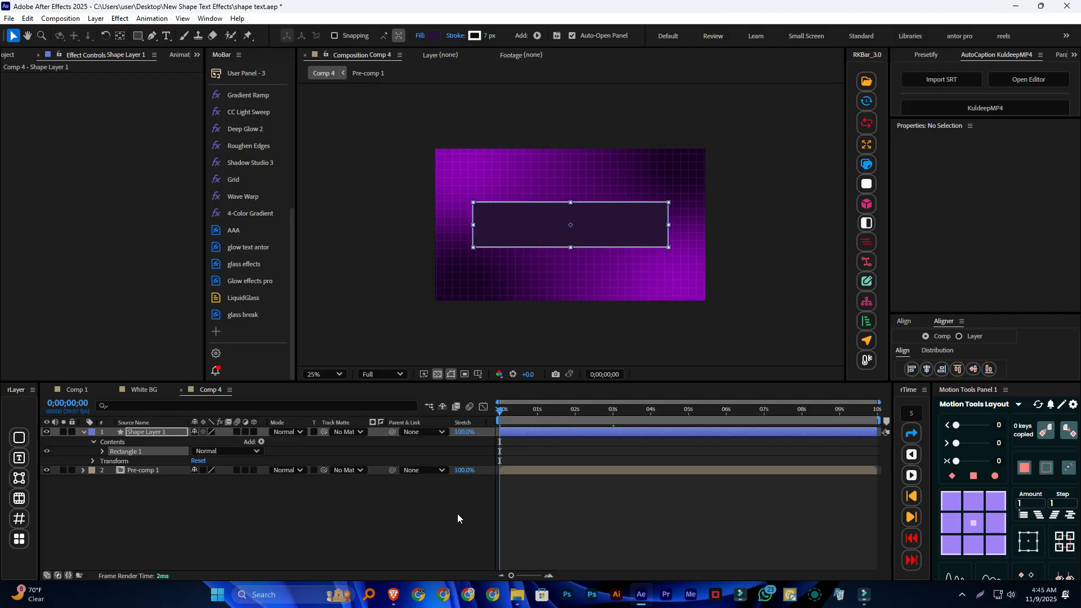
Add dashes to the rectangle's stroke and set the dash length to 30
left_click(92, 442)
left_click(93, 442)
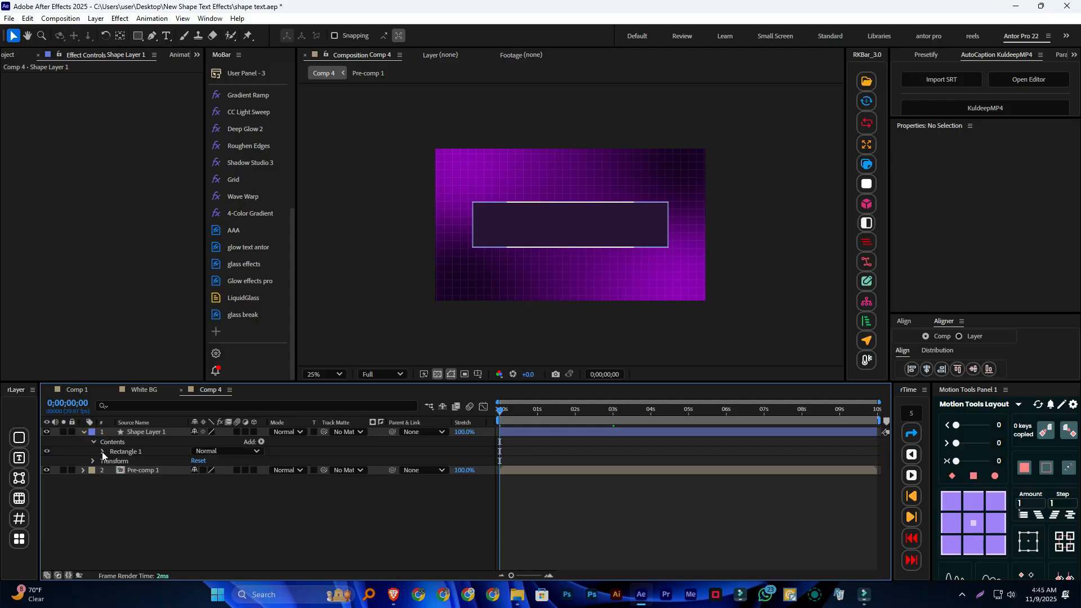
left_click(103, 451)
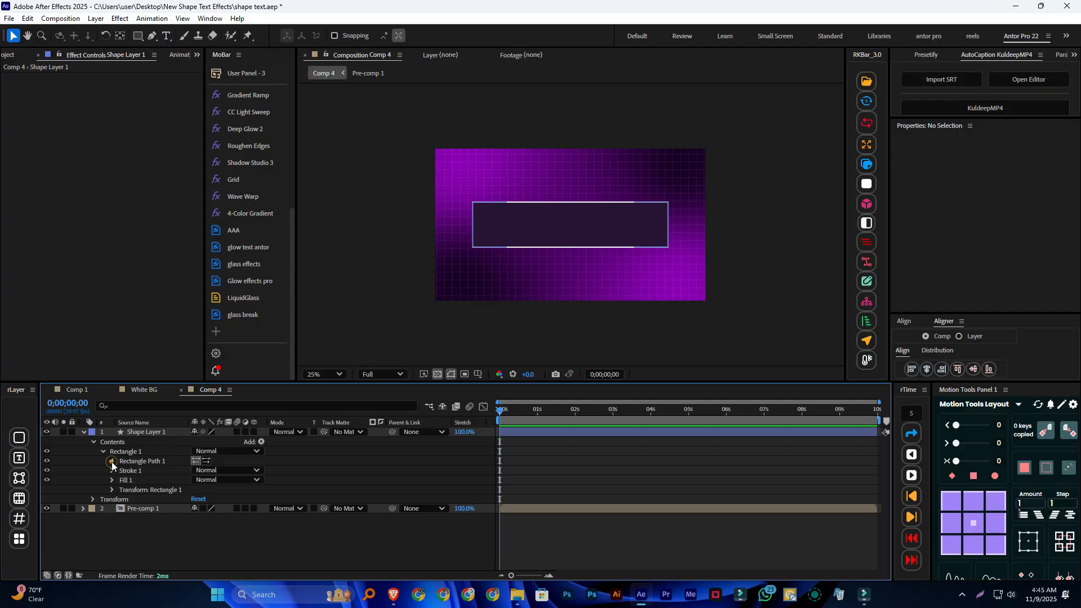
left_click(112, 461)
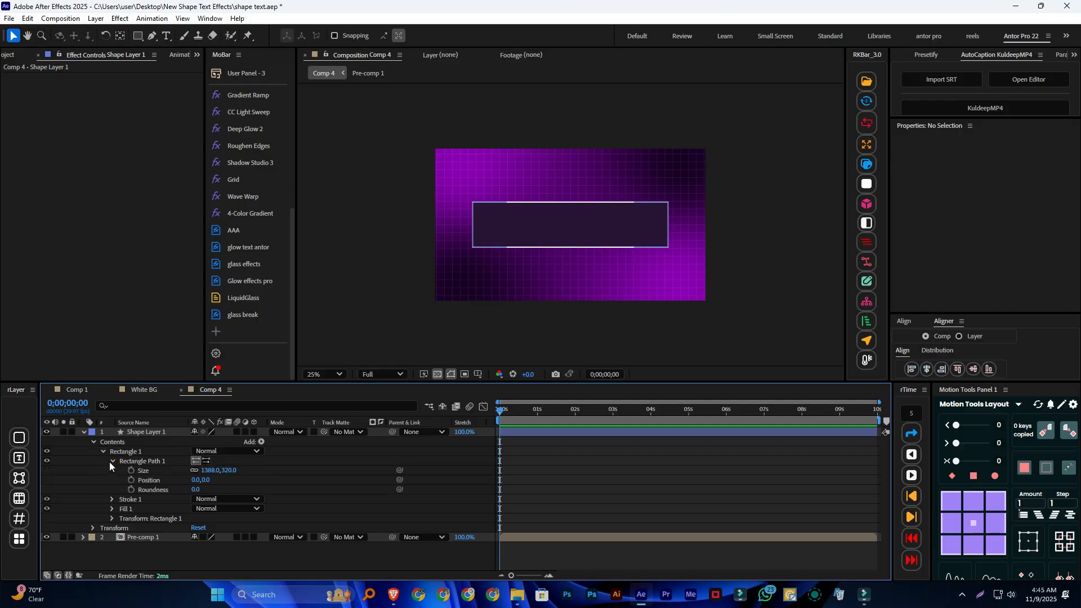
left_click(102, 451)
left_click(103, 451)
left_click(112, 499)
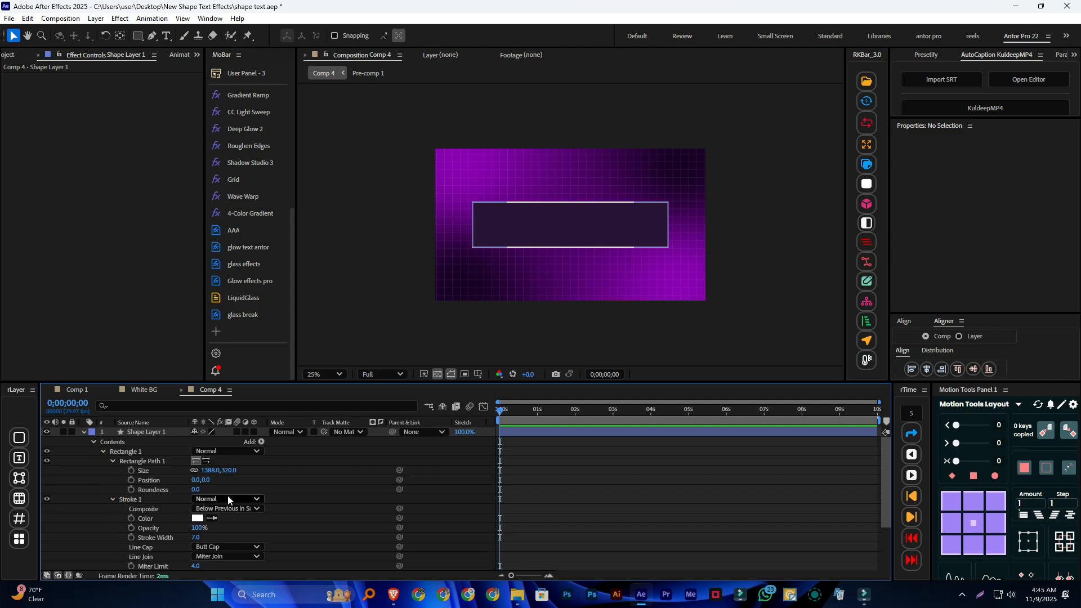
scroll(230, 498, "down", 2)
scroll(234, 496, "down", 2)
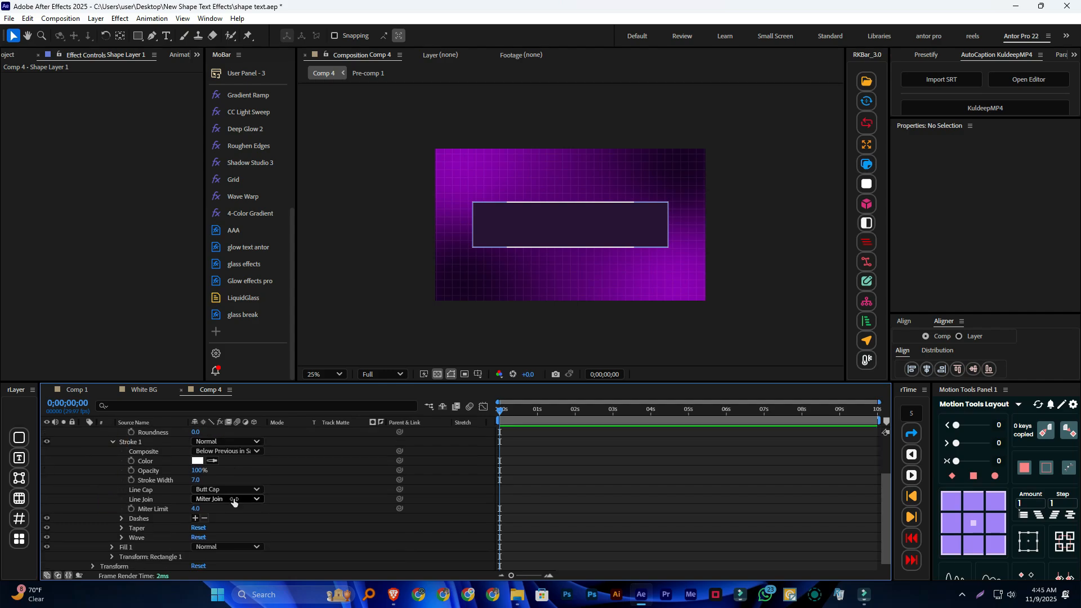
left_click(196, 518)
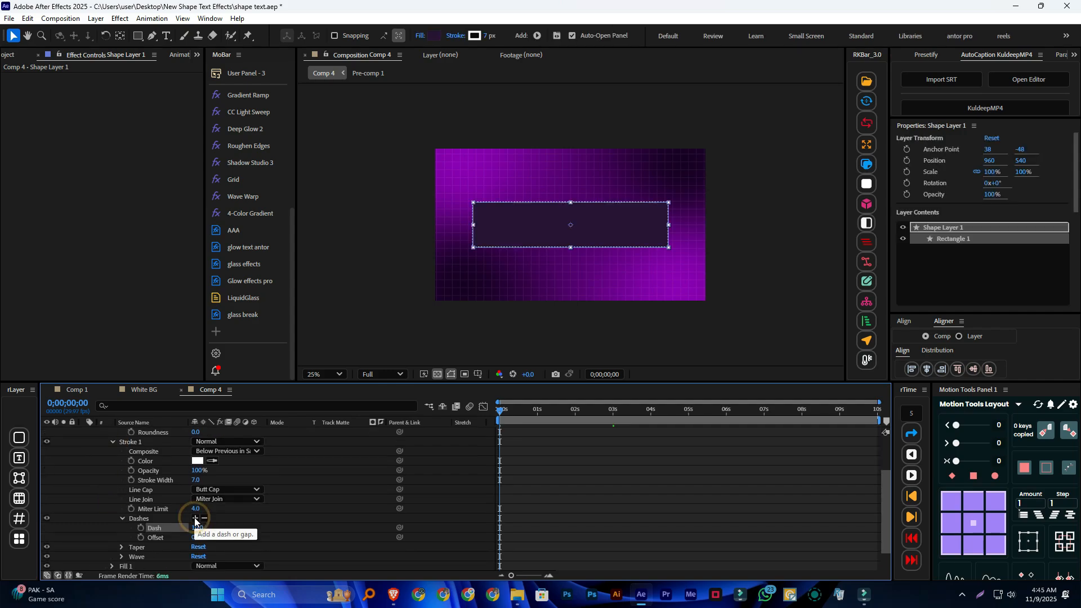
key("period")
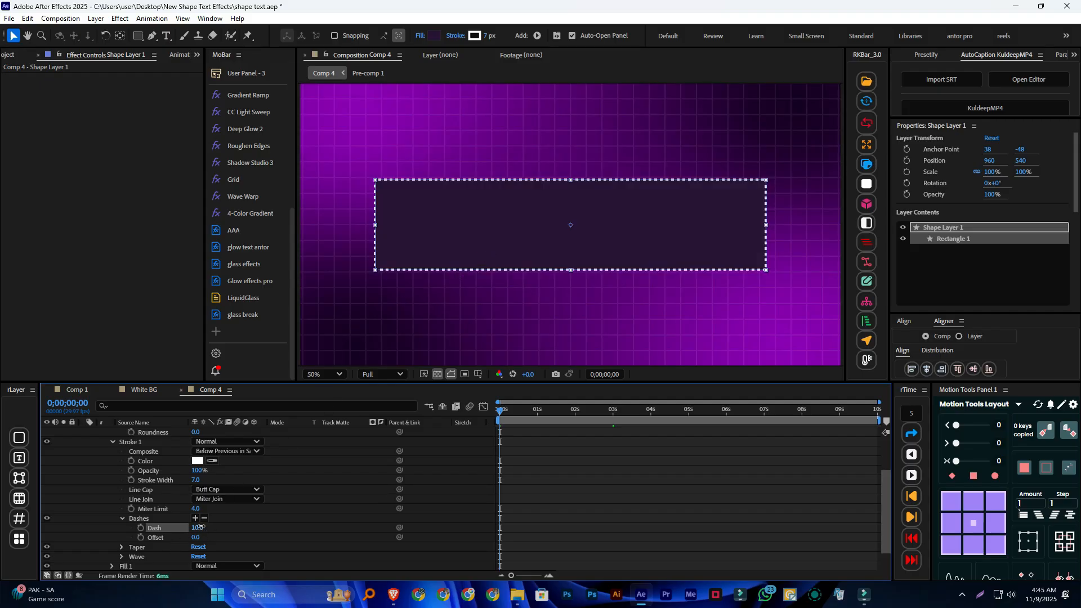
left_click_drag(201, 527, 213, 527)
Try Round Join as the dashed stroke's line join, and restore Miter Join
left_click(237, 499)
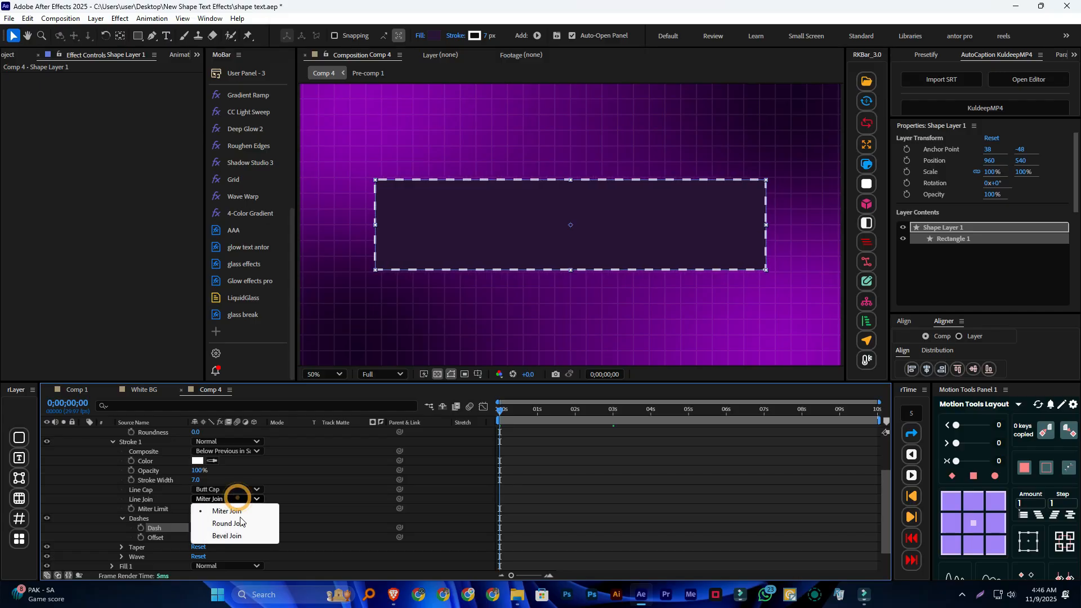
left_click(242, 524)
scroll(441, 273, "up", 1)
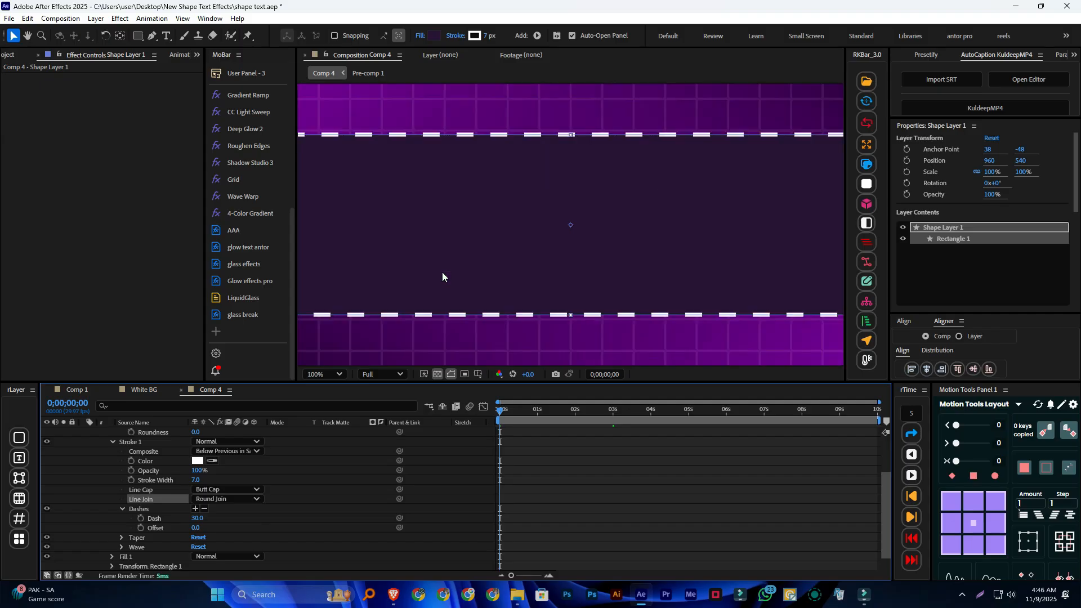
left_click(256, 499)
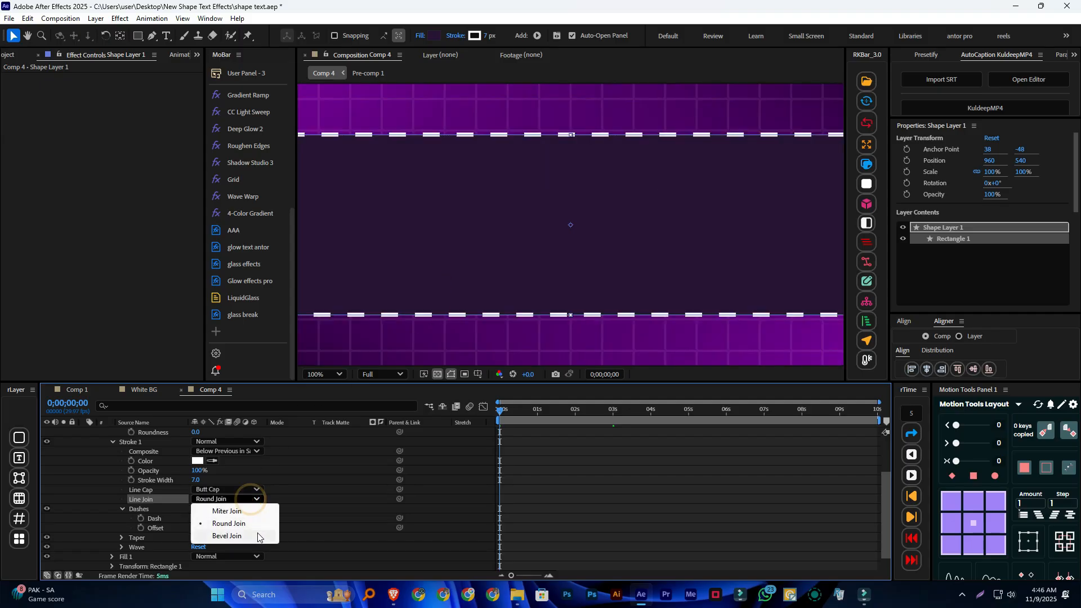
left_click(242, 510)
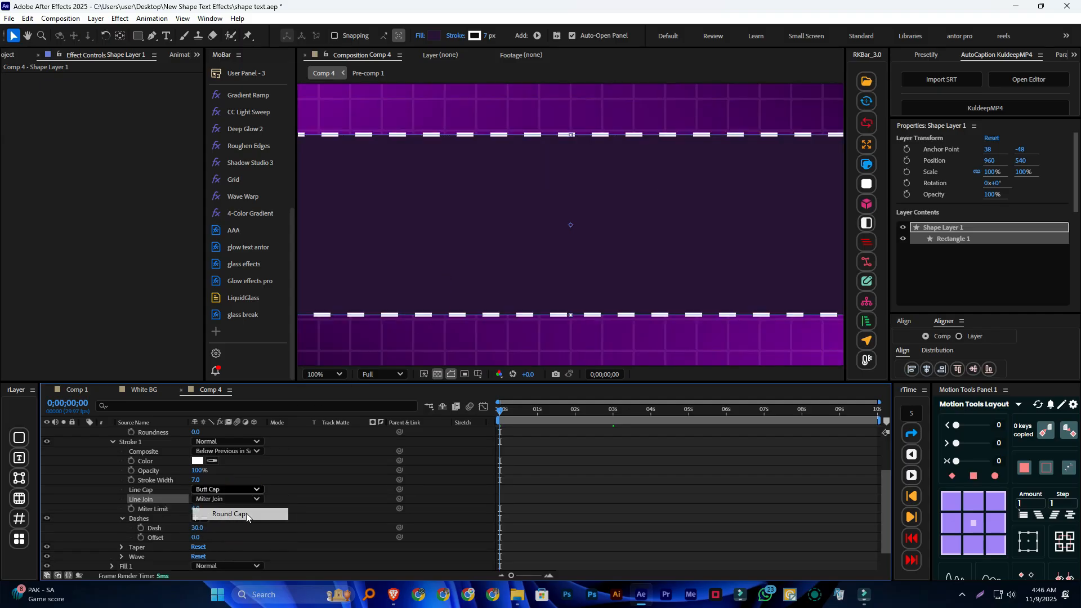
Set the dashed stroke's line cap to Round Cap and keyframe its dash offset from 0 at the start to 500 at 0;00;09;29
left_click(245, 512)
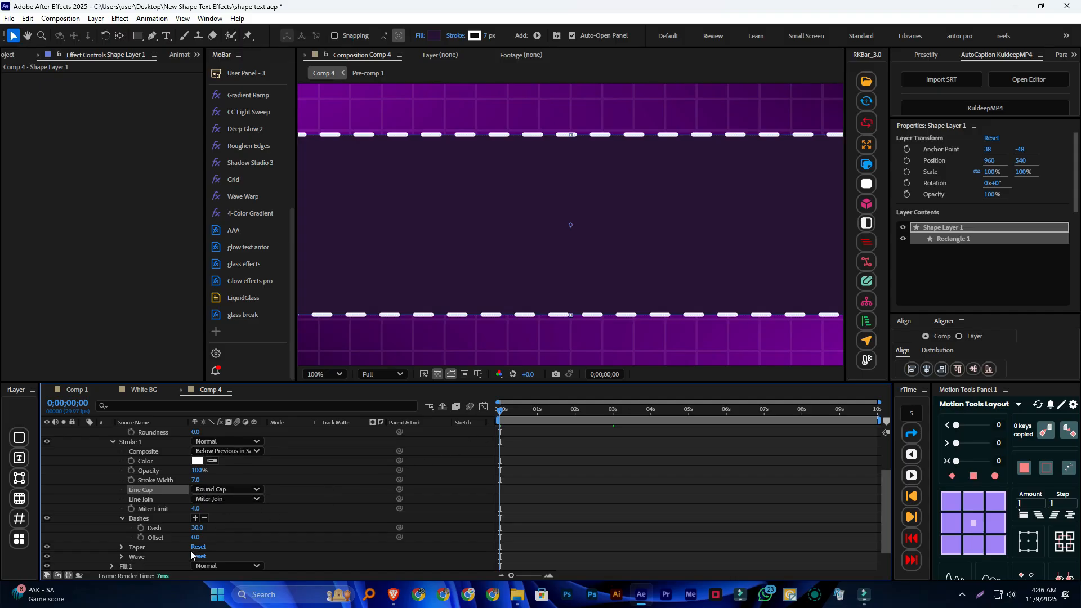
left_click(141, 537)
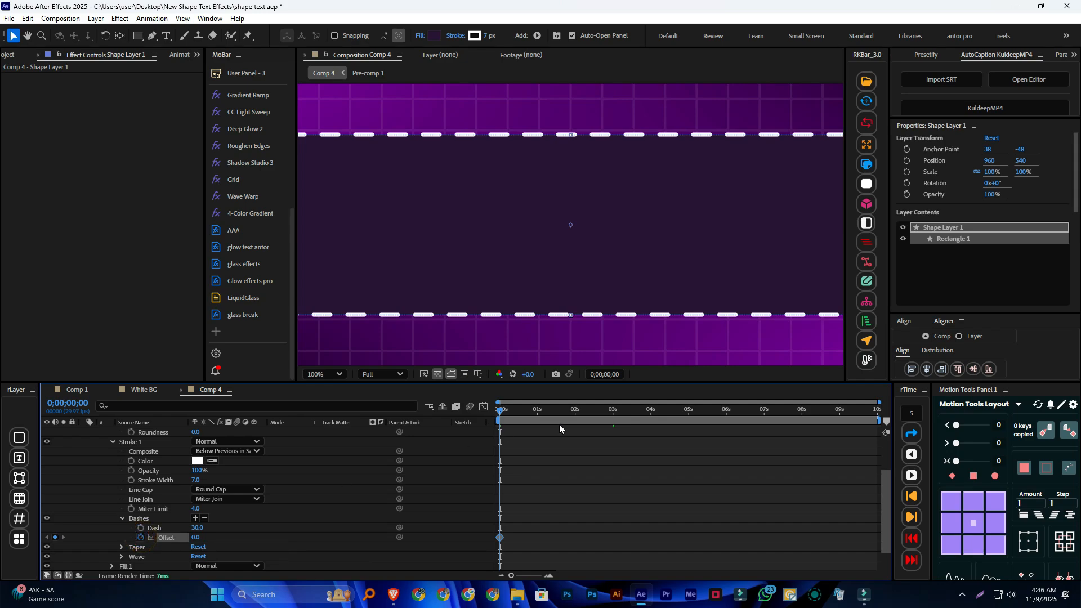
left_click_drag(870, 413, 881, 415)
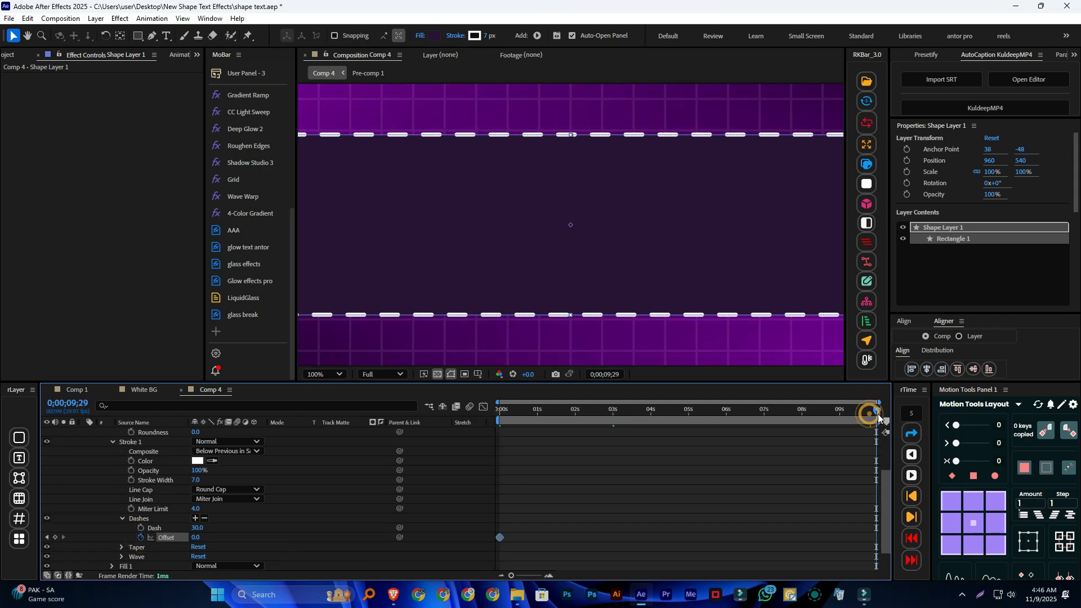
left_click_drag(207, 535, 474, 532)
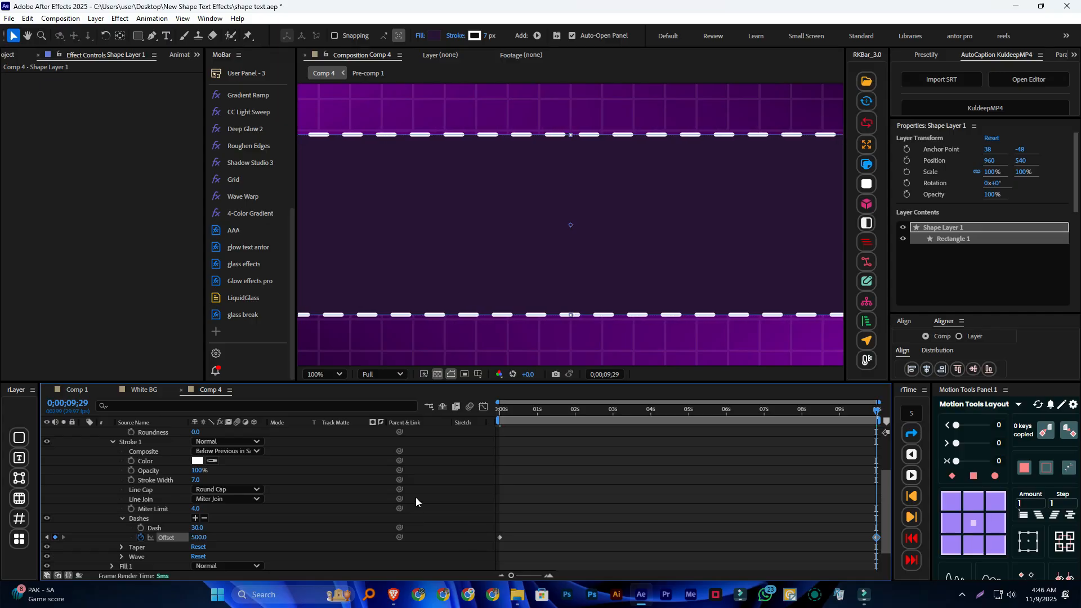
left_click(113, 441)
left_click(84, 432)
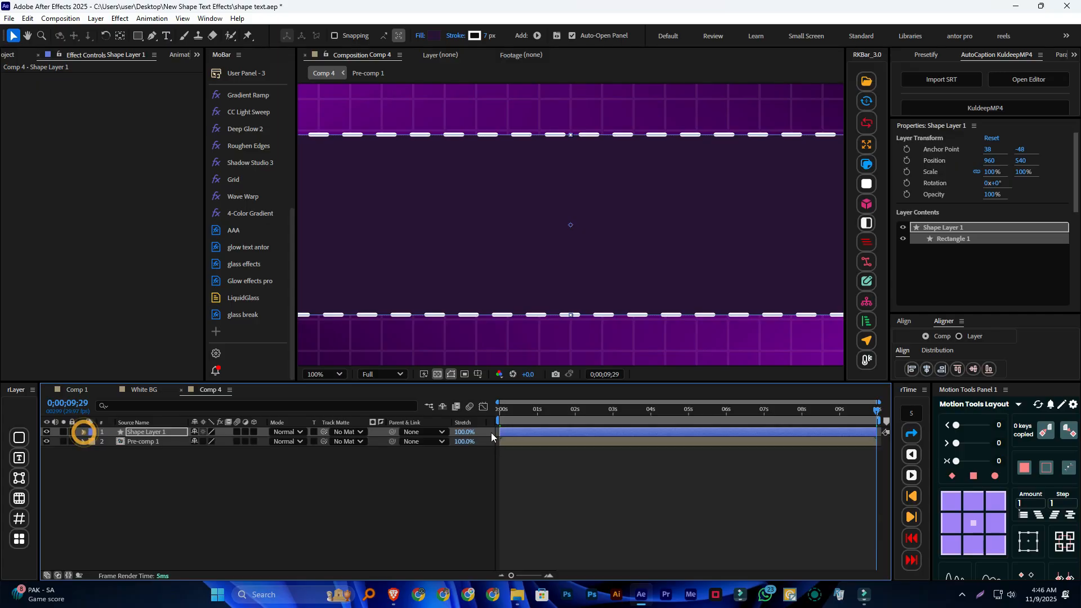
Preview the composition from the start to check the dashes moving around the rectangle
left_click_drag(515, 410, 498, 410)
scroll(578, 255, "down", 3)
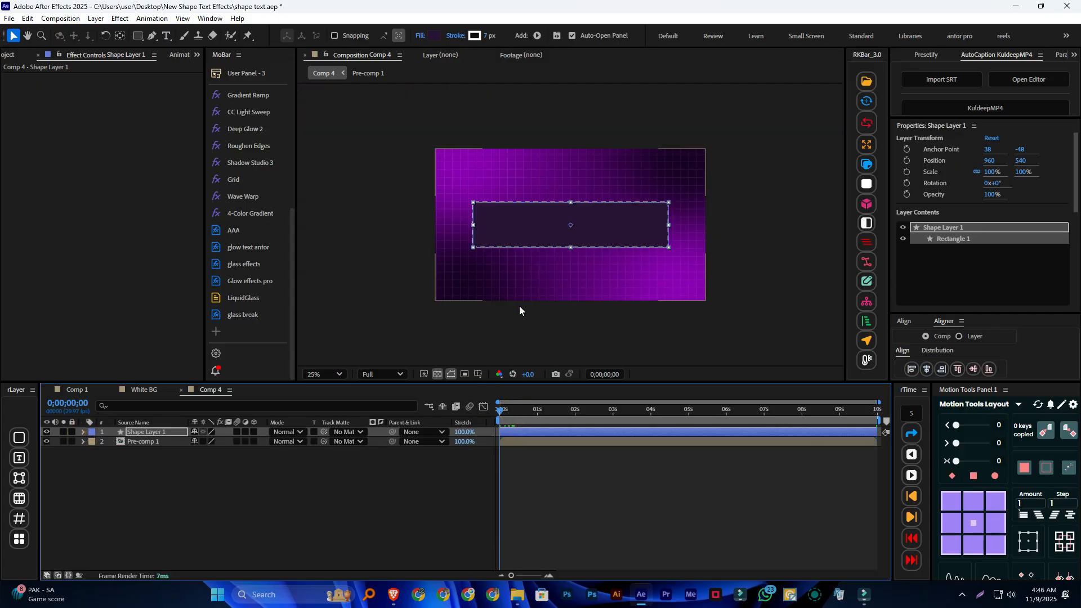
key("space")
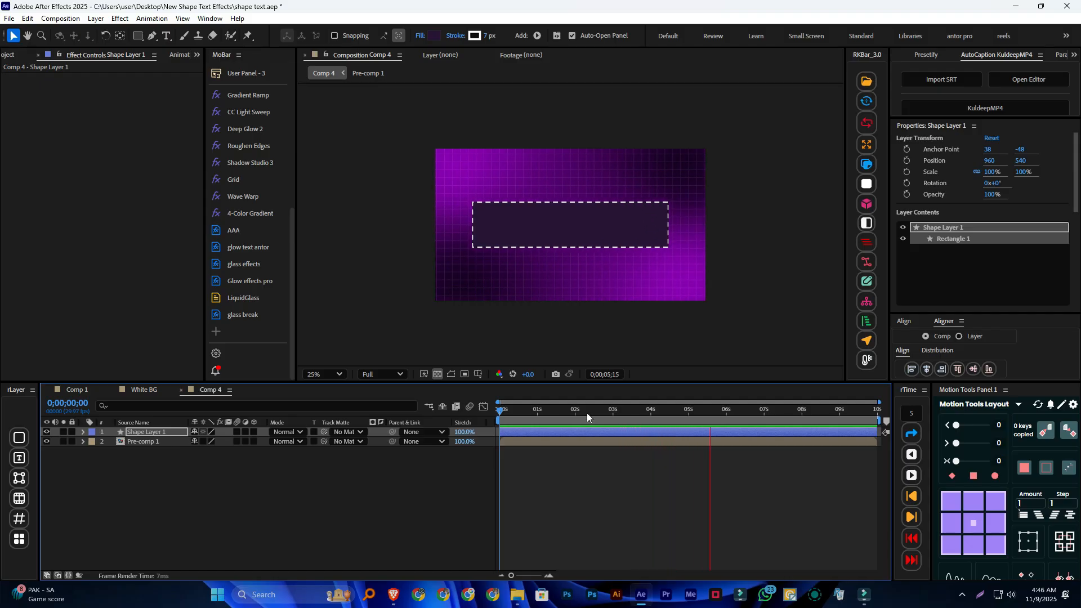
left_click(535, 417)
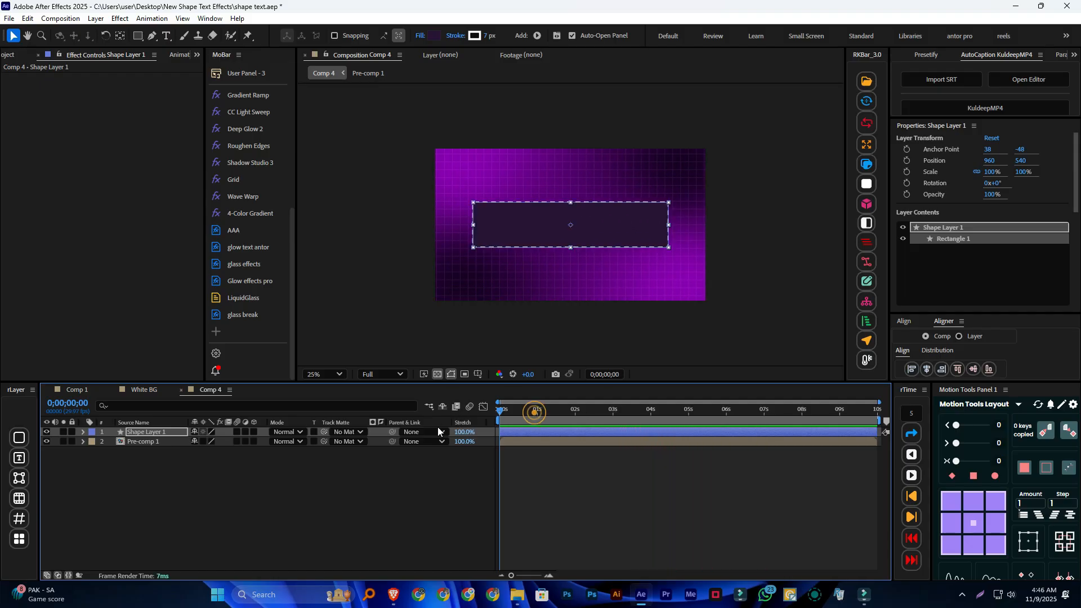
With no layer selected, draw a small square as a new shape layer just above the dashed rectangle's upper-left corner
key("period")
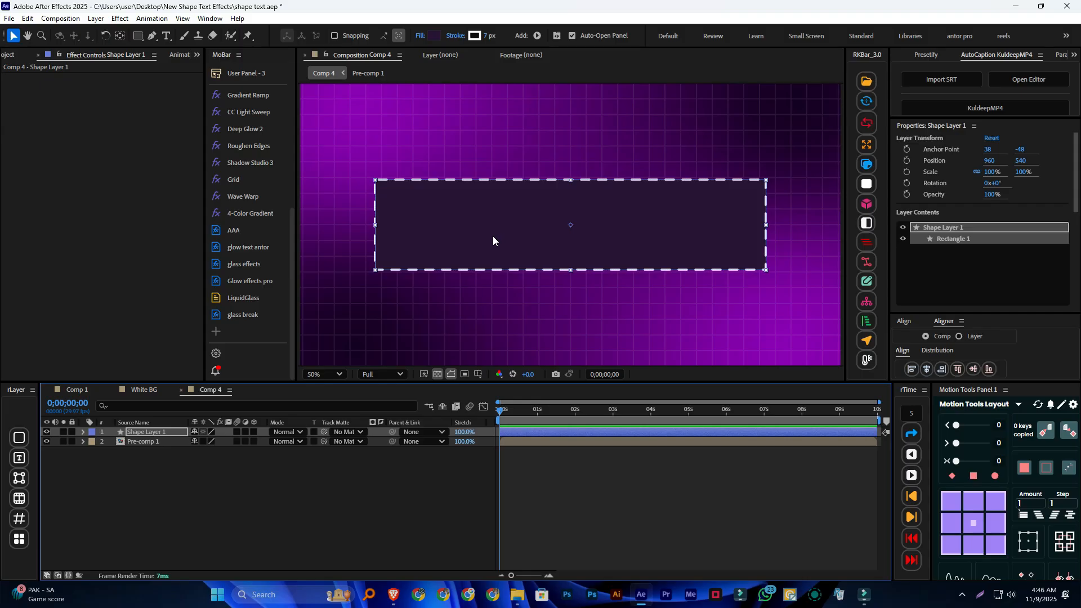
left_click(322, 356)
left_click(138, 36)
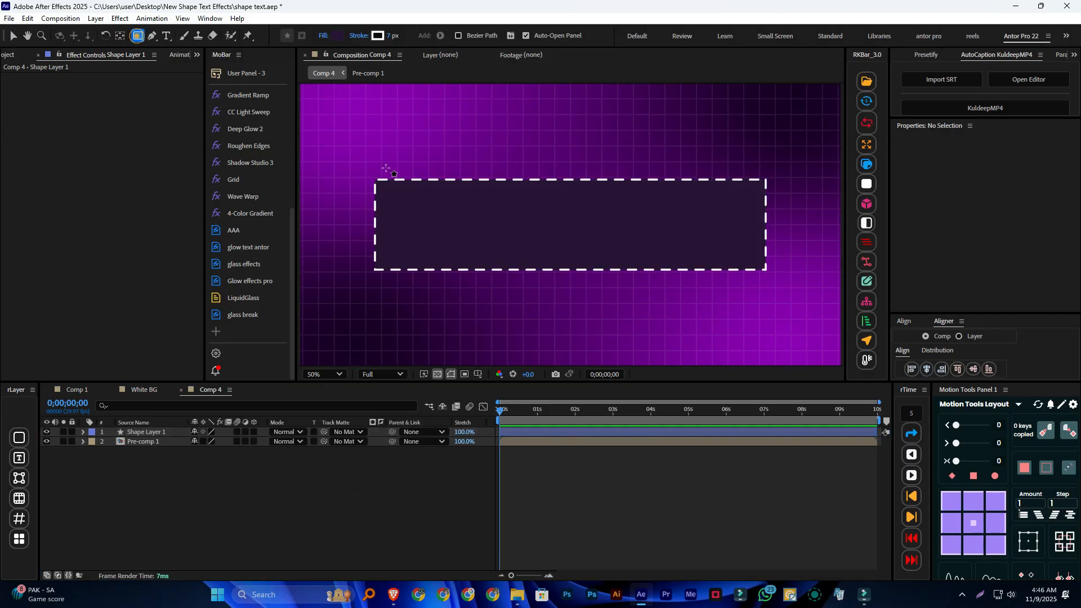
left_click_drag(353, 149, 370, 165)
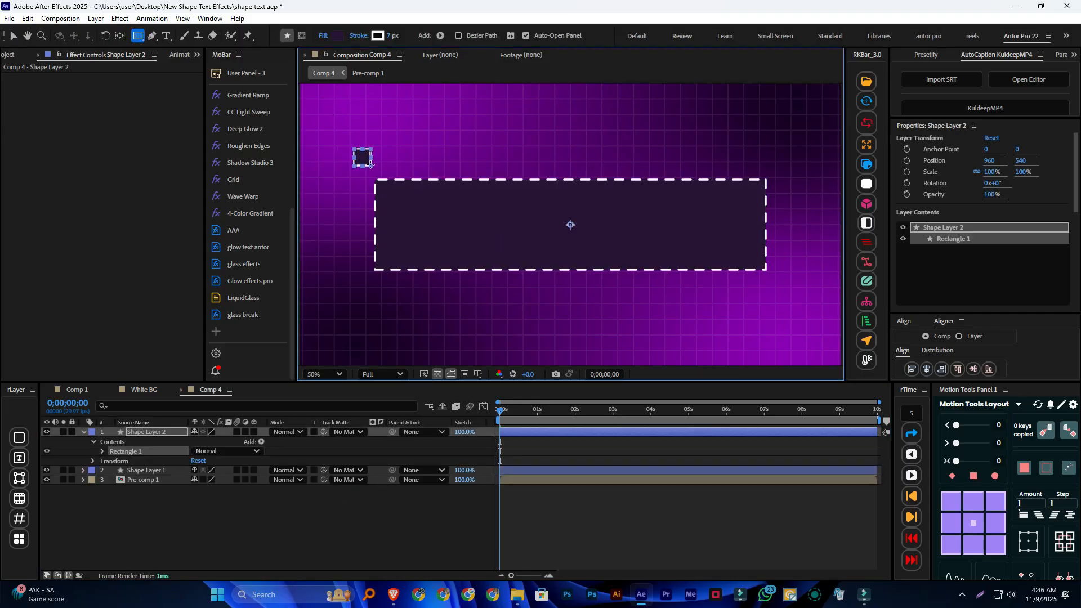
Fill the small square with white FFFFFF and set its stroke to none
left_click(336, 36)
left_click(415, 228)
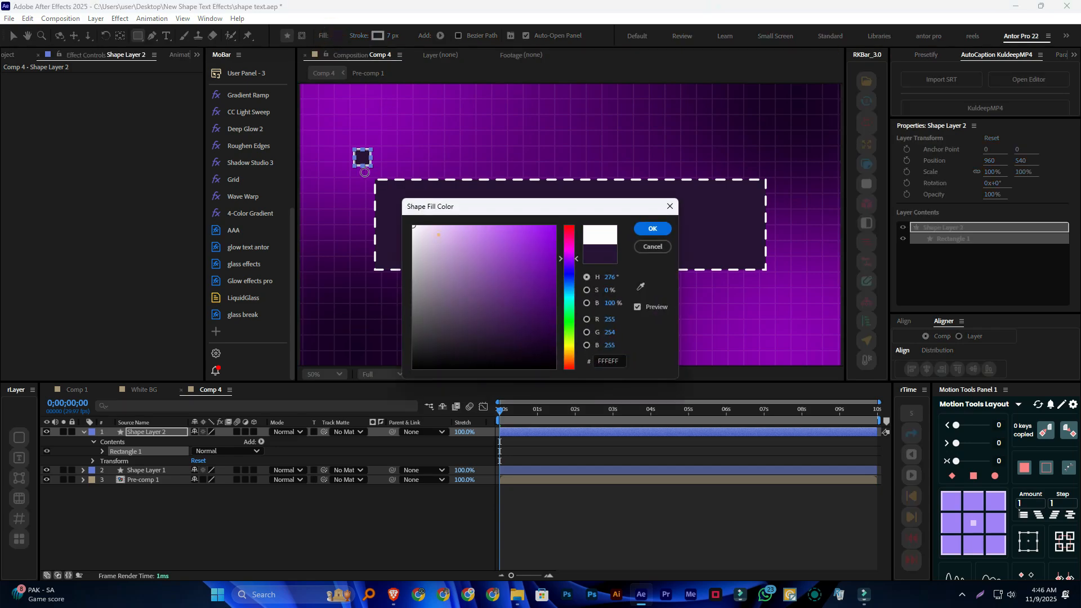
left_click(658, 228)
left_click(376, 35)
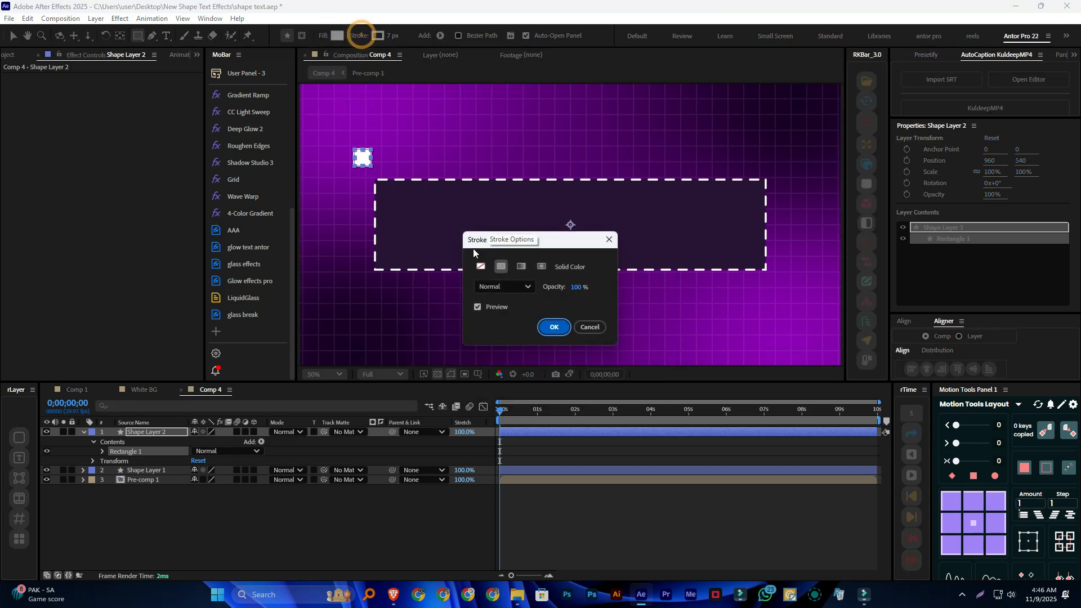
left_click(480, 266)
left_click(551, 327)
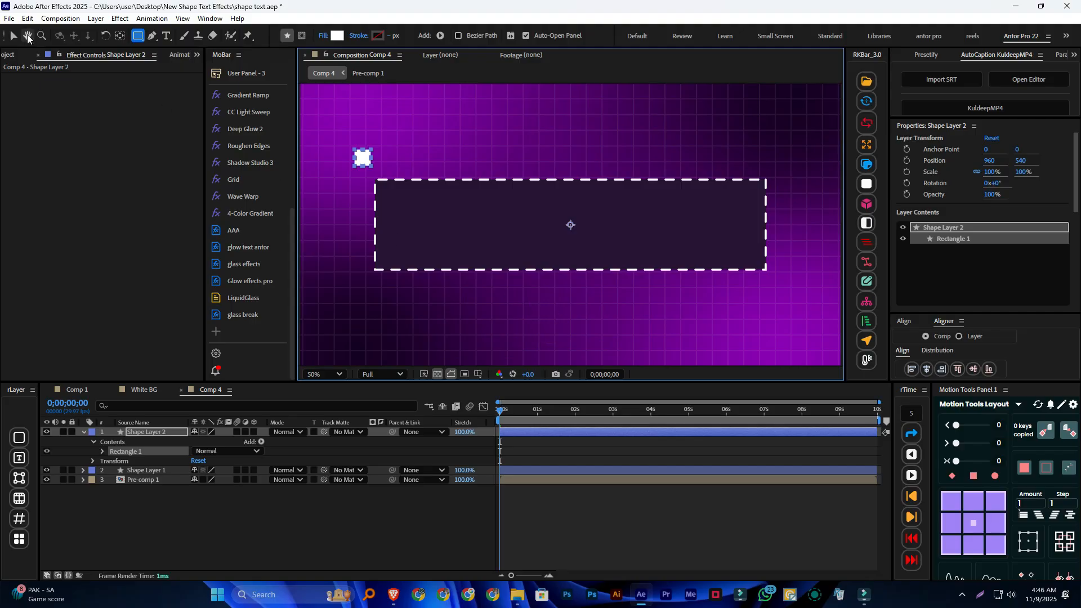
Move the white square onto the dashed rectangle's upper-left corner and center its anchor point
left_click(12, 35)
left_click(372, 153)
left_click(406, 146)
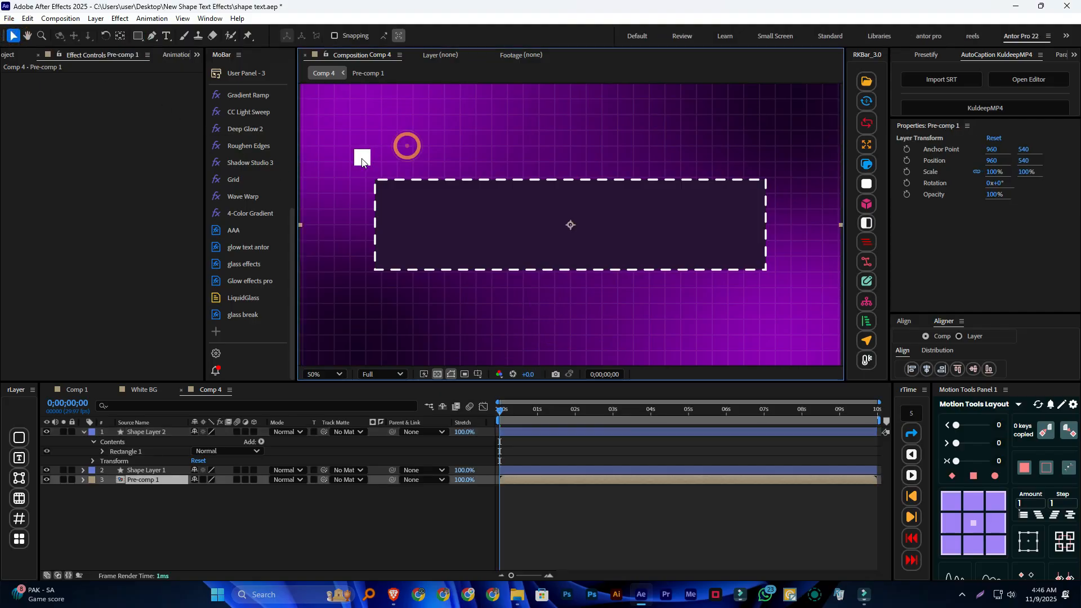
left_click(363, 158)
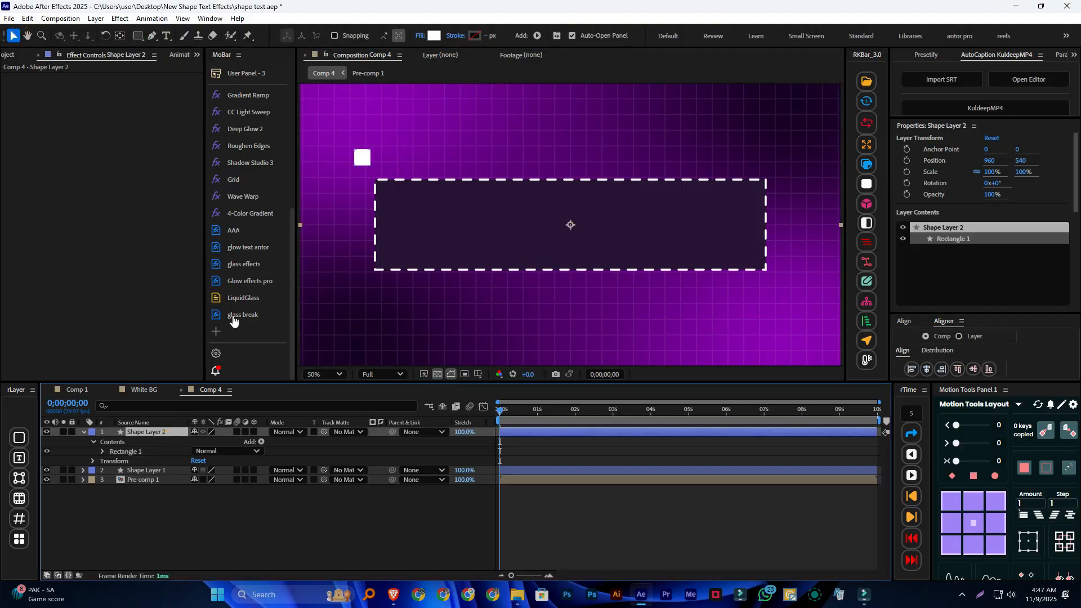
left_click_drag(374, 175, 387, 198)
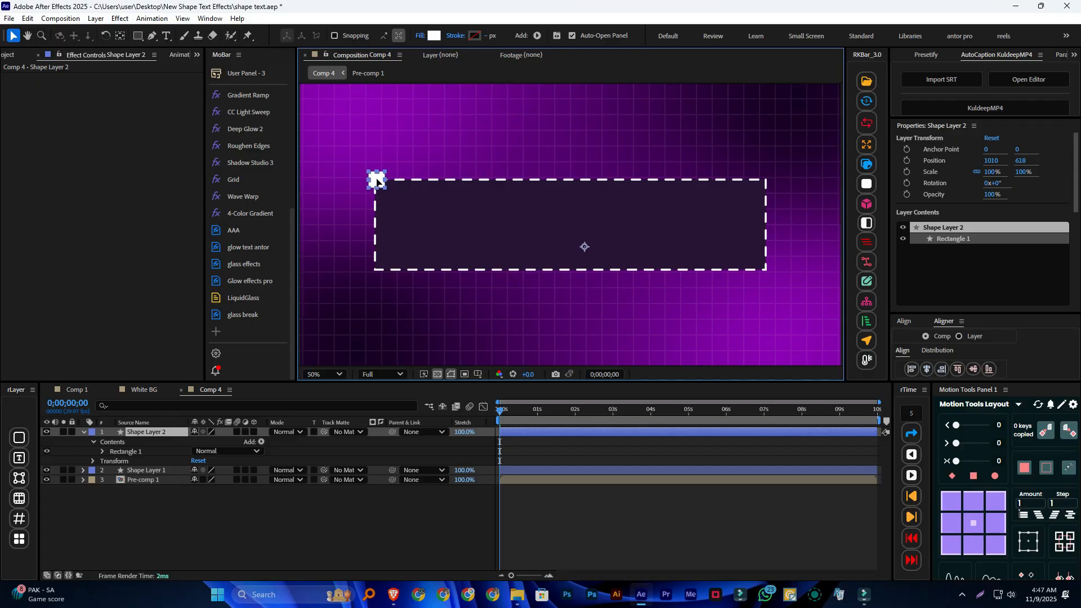
left_click(971, 522)
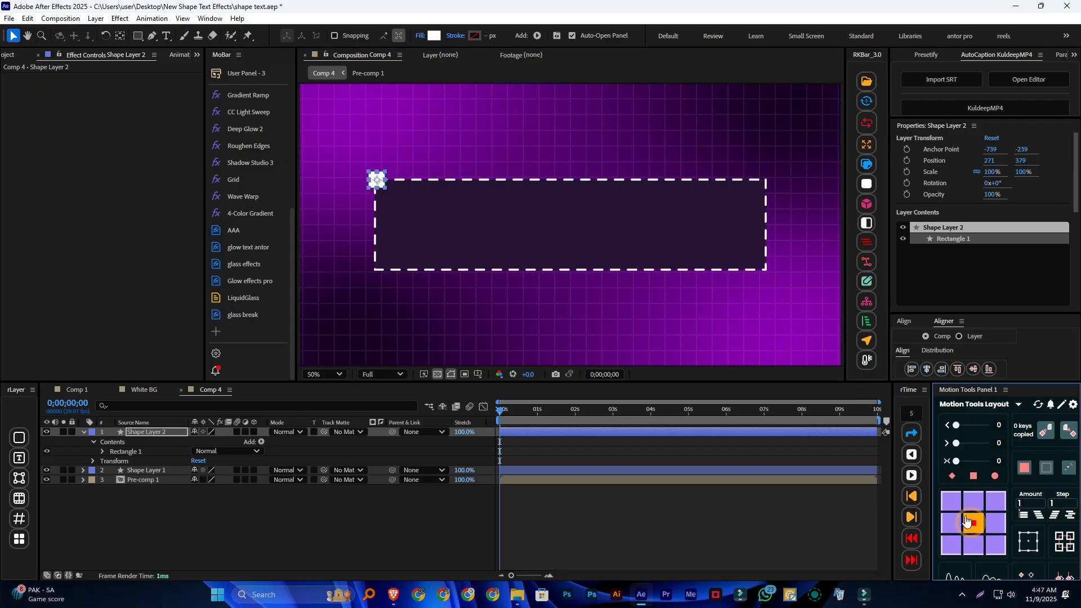
Fine-tune the square's position on the corner to 266, 381 and scale it to 78%
left_click(404, 148)
scroll(374, 178, "up", 2)
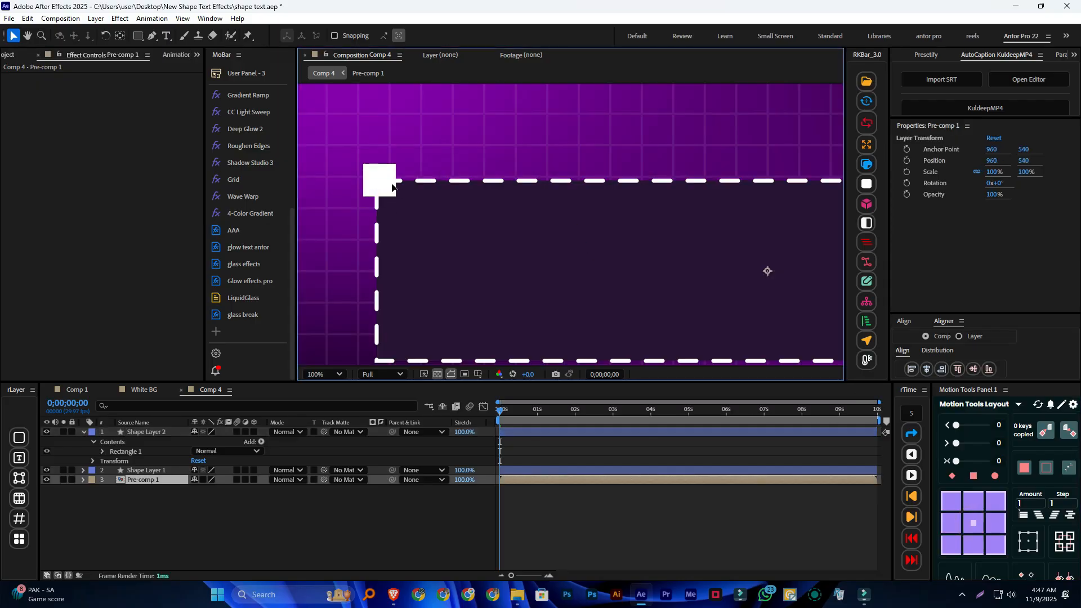
left_click(156, 431)
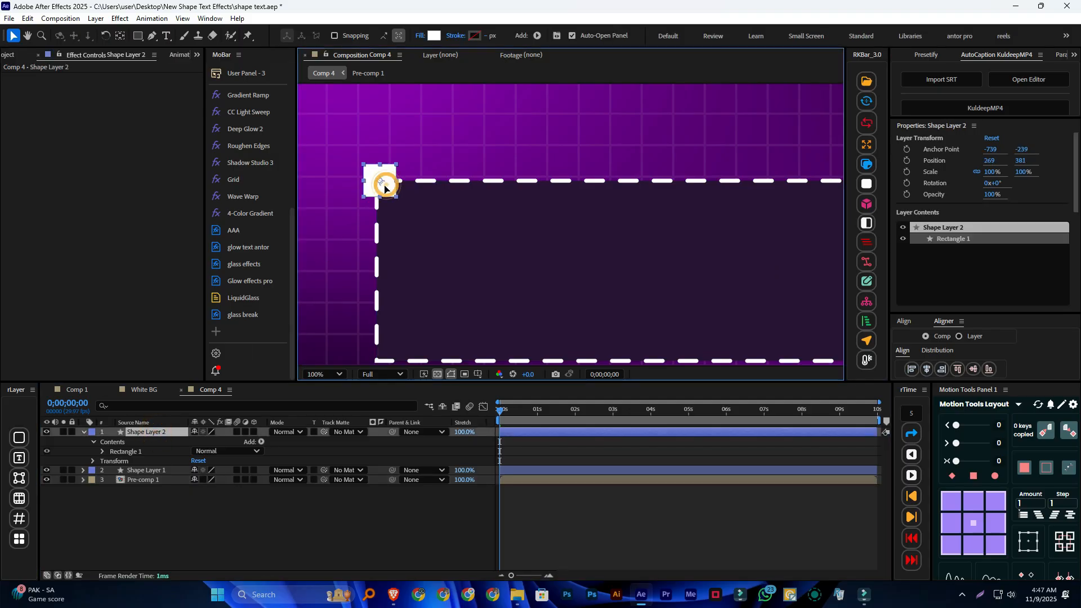
left_click_drag(386, 187, 383, 188)
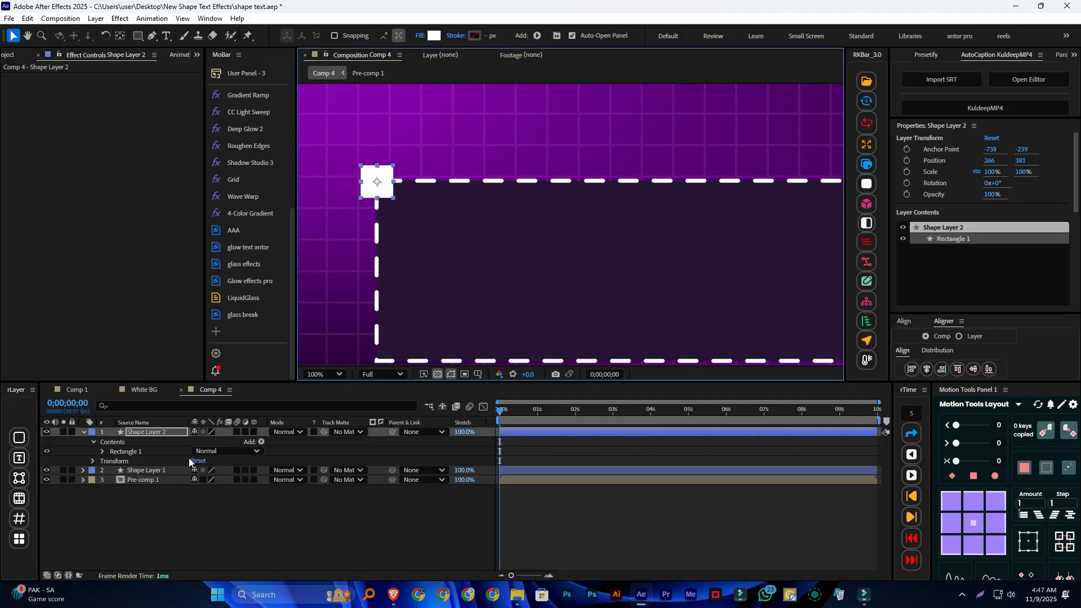
key("s")
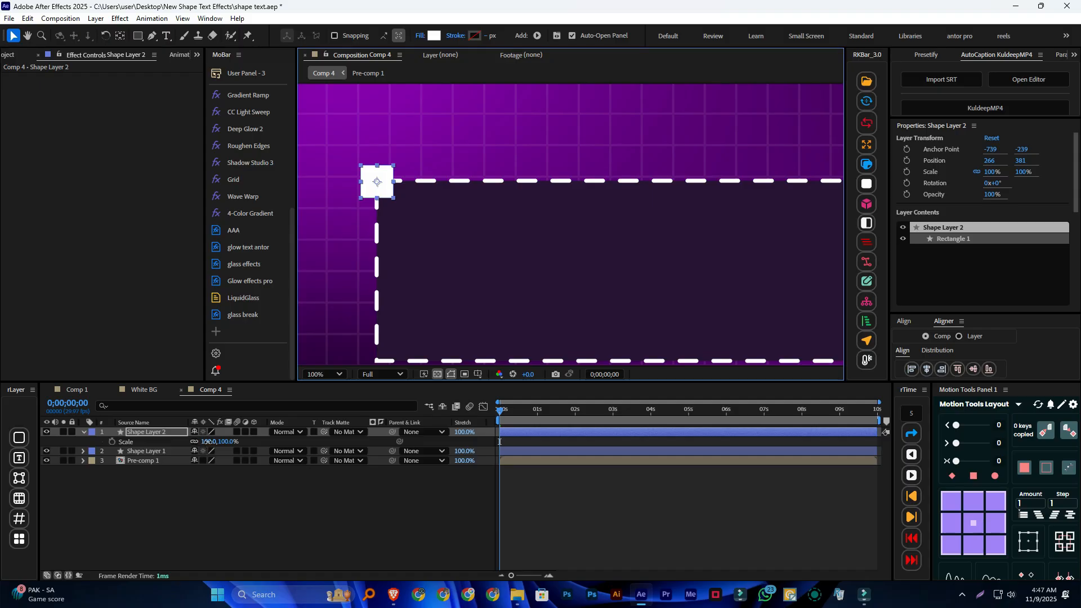
left_click_drag(210, 441, 197, 442)
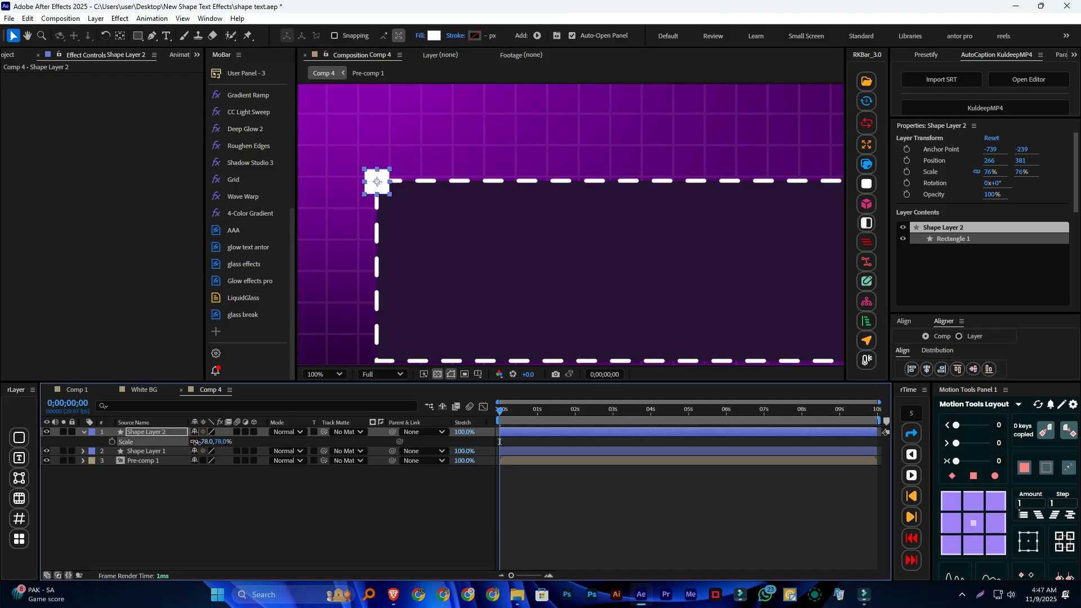
left_click(200, 479)
Duplicate the white square and place the copy on the dashed rectangle's lower-left corner at about 268, 698
left_click(158, 432)
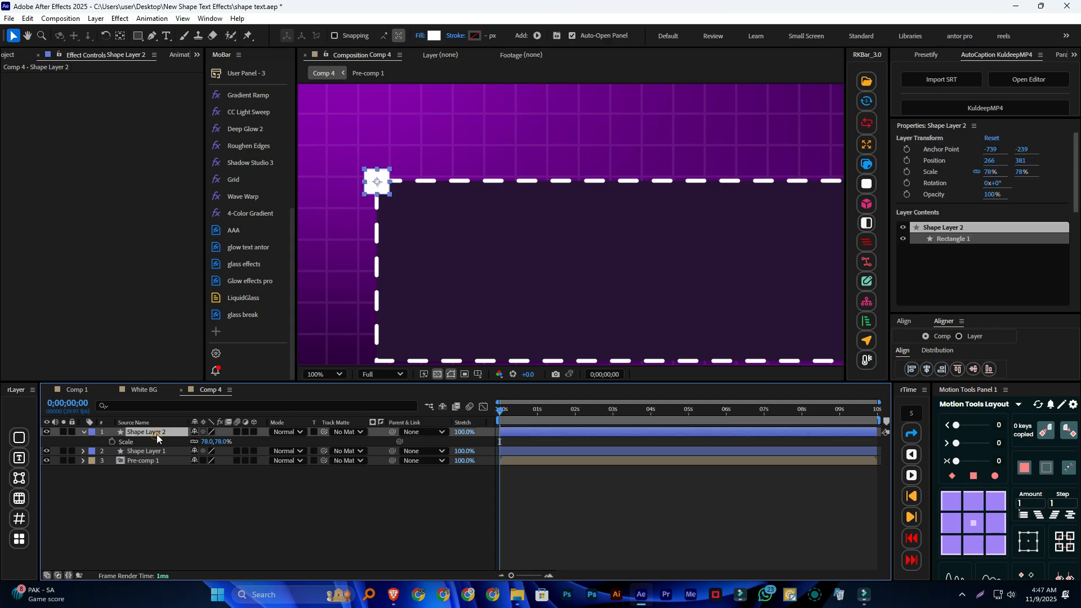
key("ctrl+d")
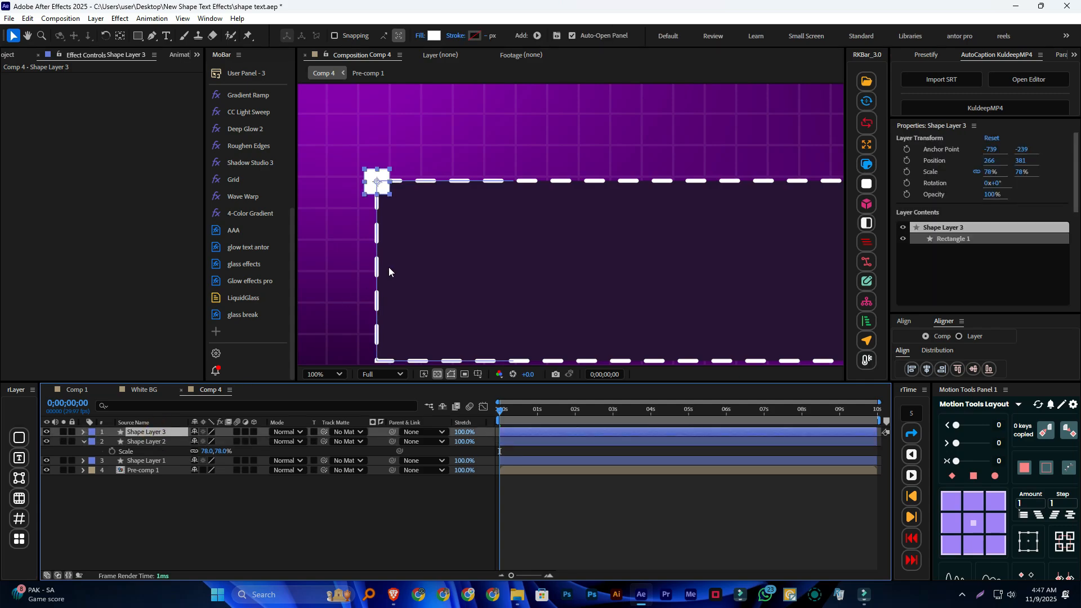
left_click_drag(432, 295, 453, 243)
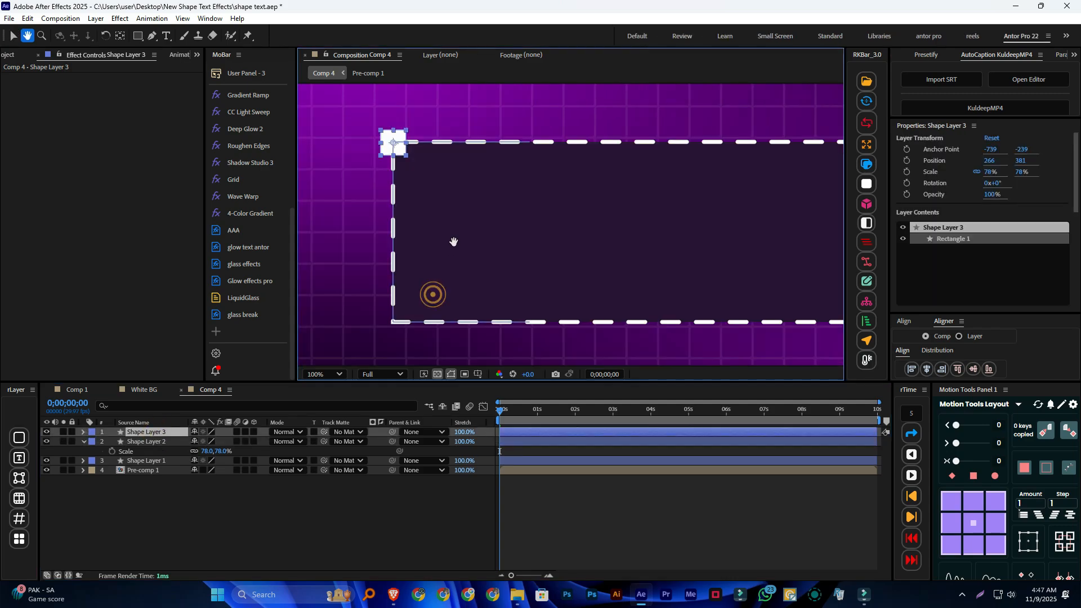
left_click(228, 524)
left_click_drag(399, 132, 405, 306)
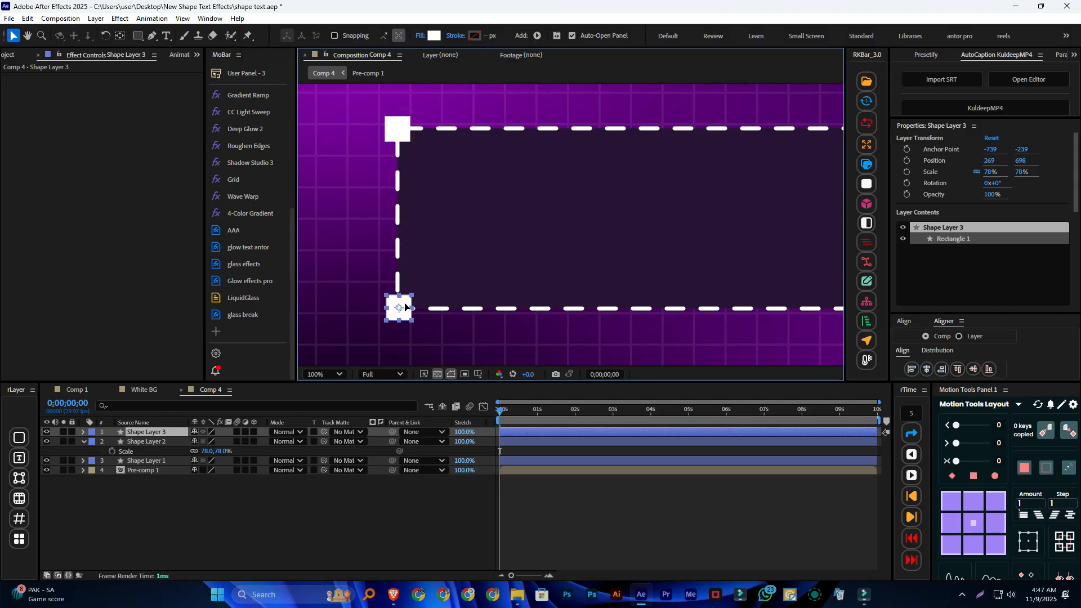
left_click(428, 502)
left_click(152, 434)
left_click(156, 443, "shift")
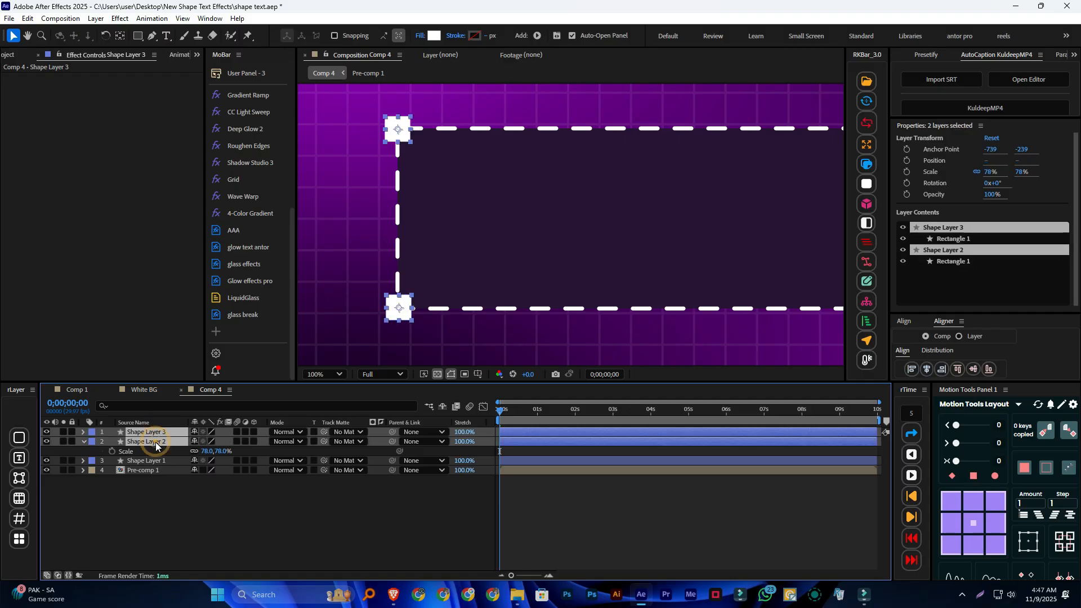
key("ctrl+d")
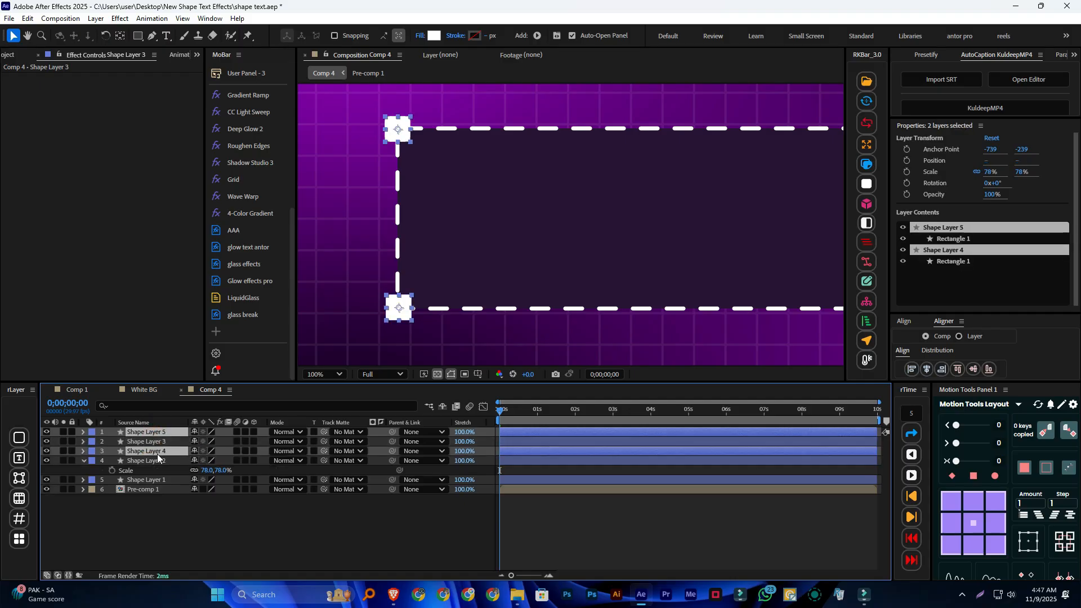
left_click(157, 451)
key("Return")
left_click_drag(163, 447, 160, 438)
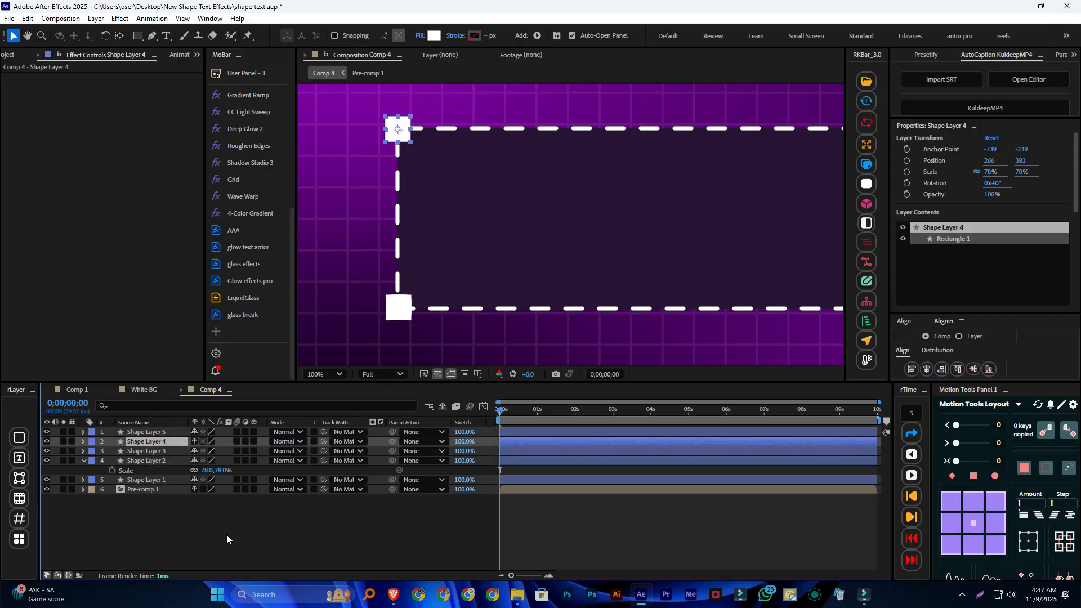
left_click(227, 535)
left_click(394, 313)
left_click(393, 314)
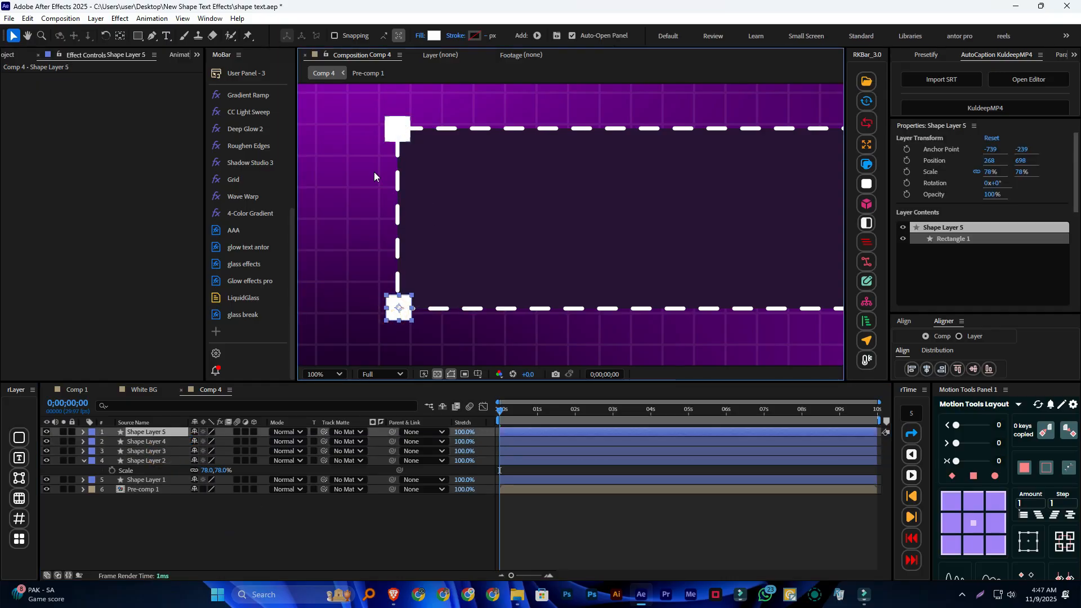
key("ctrl+z")
key("ctrl+z")
left_click(144, 529)
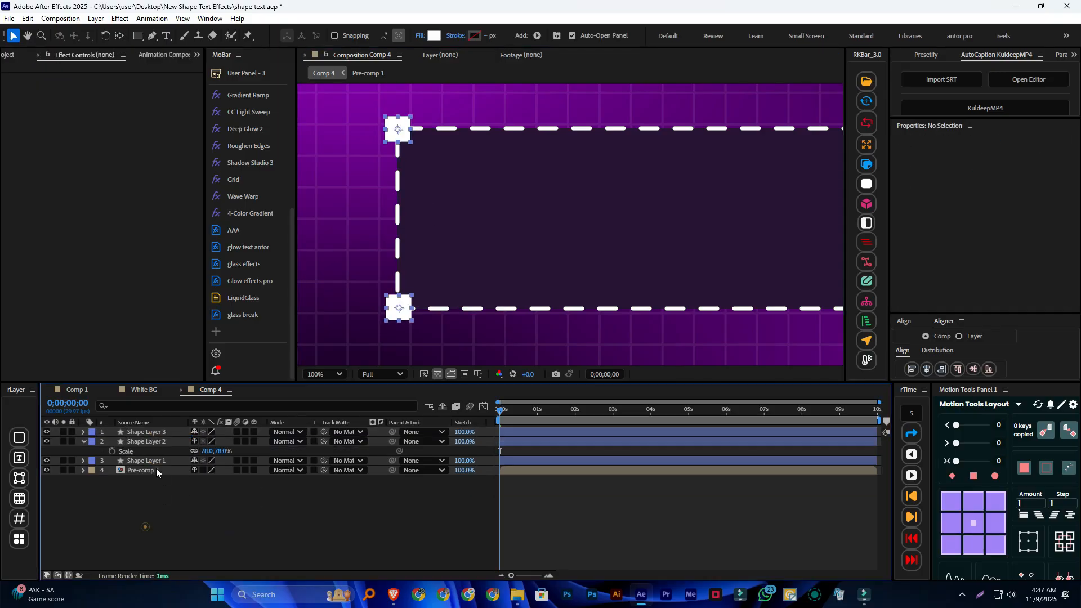
Align the centers of the two corner squares horizontally to each other, using Layer as the alignment reference
left_click(167, 440)
left_click(163, 432, "ctrl")
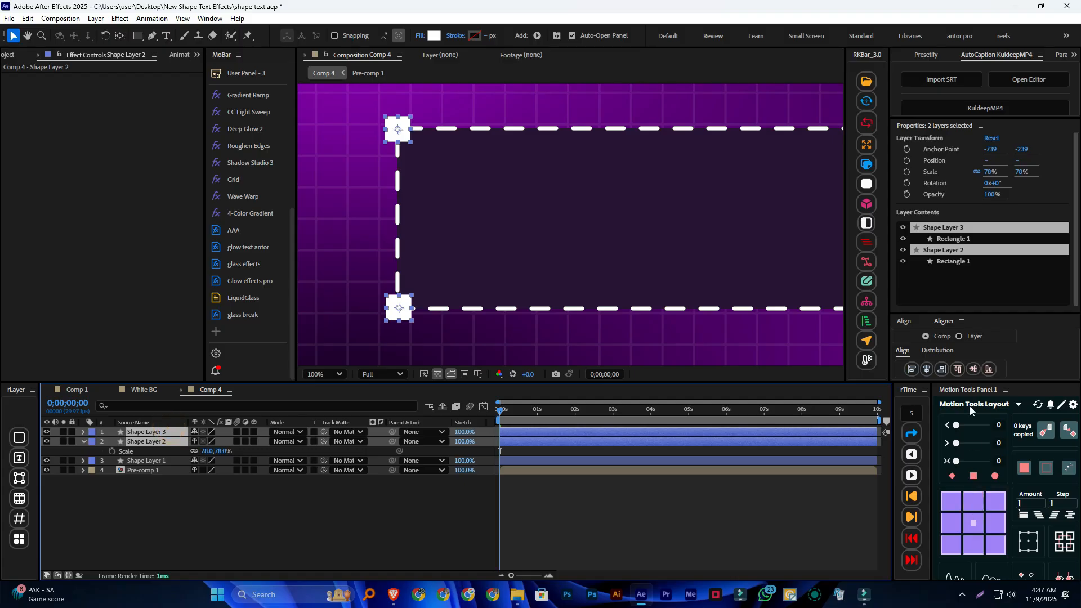
left_click(930, 369)
key("ctrl+z")
left_click(959, 336)
left_click(927, 371)
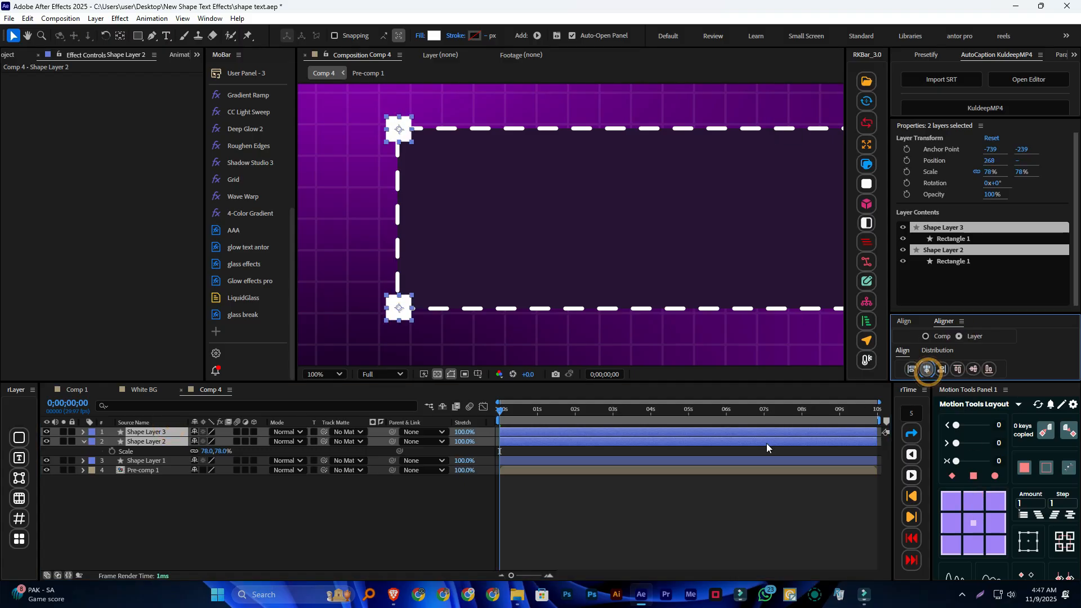
left_click(405, 541)
Duplicate both corner square layers, Shape Layer 2 and Shape Layer 3, and clear the selection
left_click(174, 441)
left_click(169, 431, "ctrl")
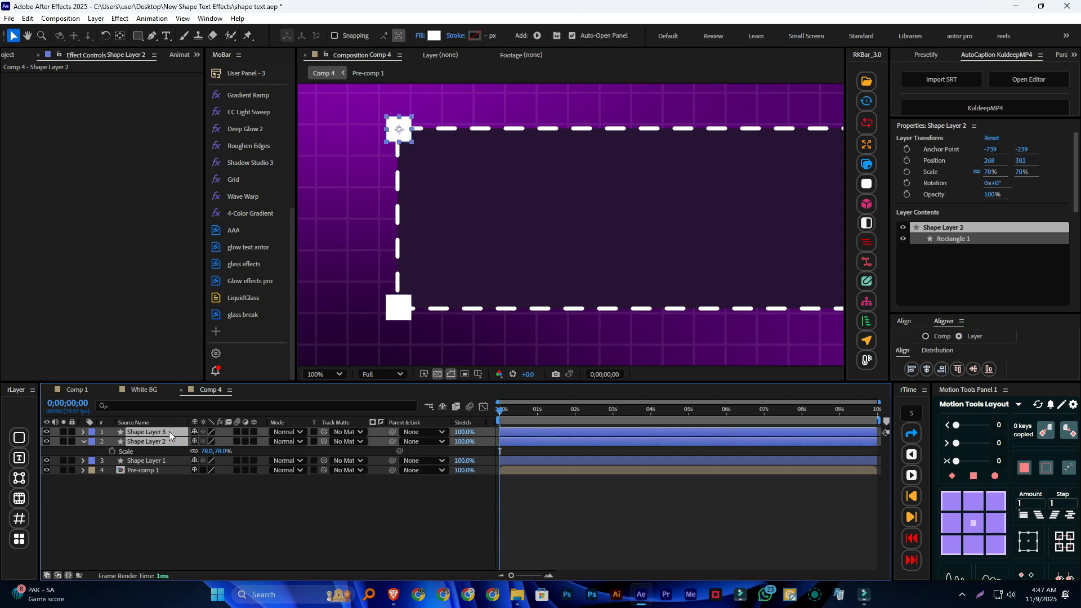
key("ctrl+d")
left_click(171, 518)
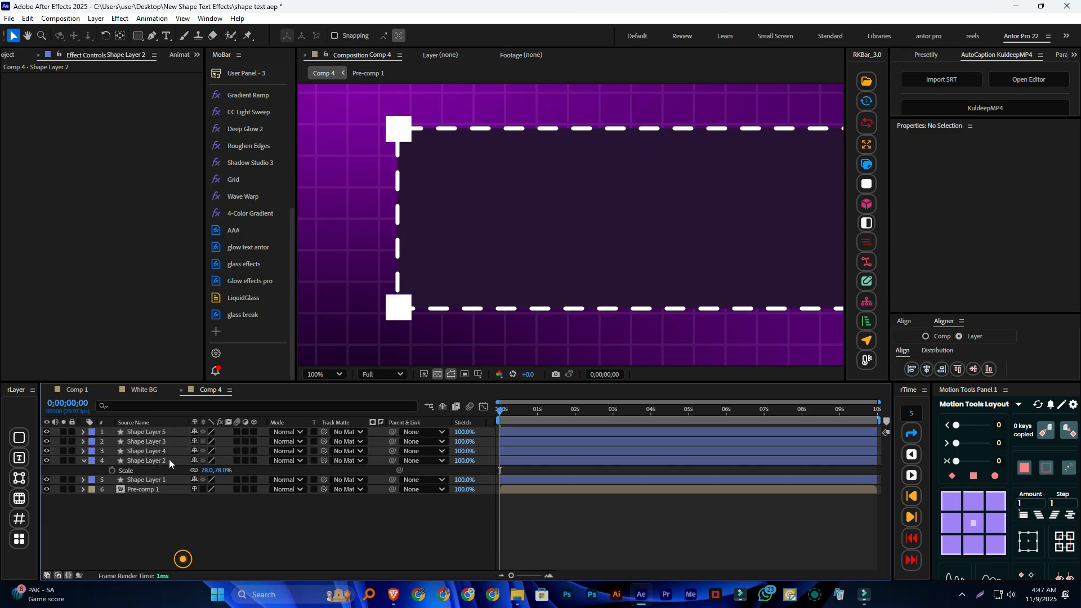
Move Shape Layer 4 above Shape Layer 3 in the layer stack so it sits directly below Shape Layer 5
left_click_drag(174, 448, 175, 435)
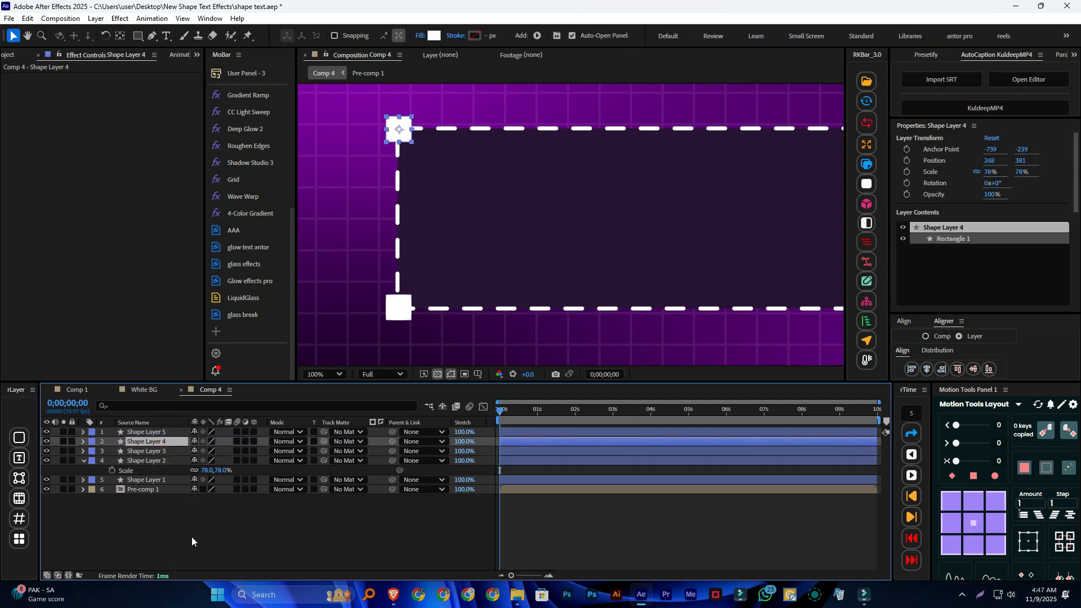
left_click(191, 536)
left_click(172, 442)
left_click(170, 425)
left_click(179, 516)
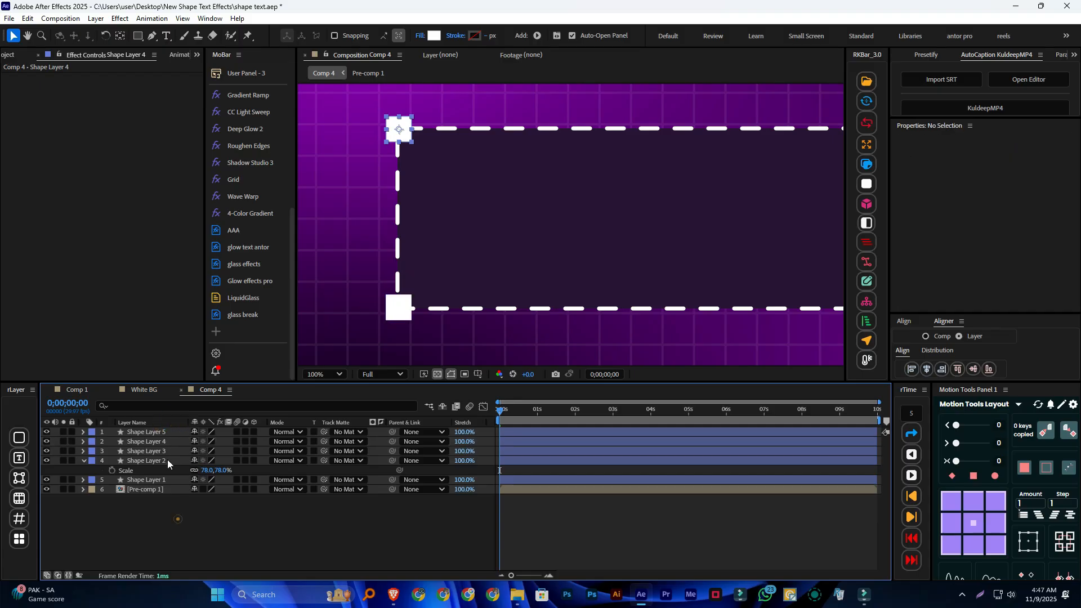
Move Shape Layers 4 and 5 together horizontally to X position 948, onto the middle of the dashed rectangle's upper and lower edges
left_click(169, 441)
left_click(170, 431, "shift")
scroll(624, 254, "down", 2)
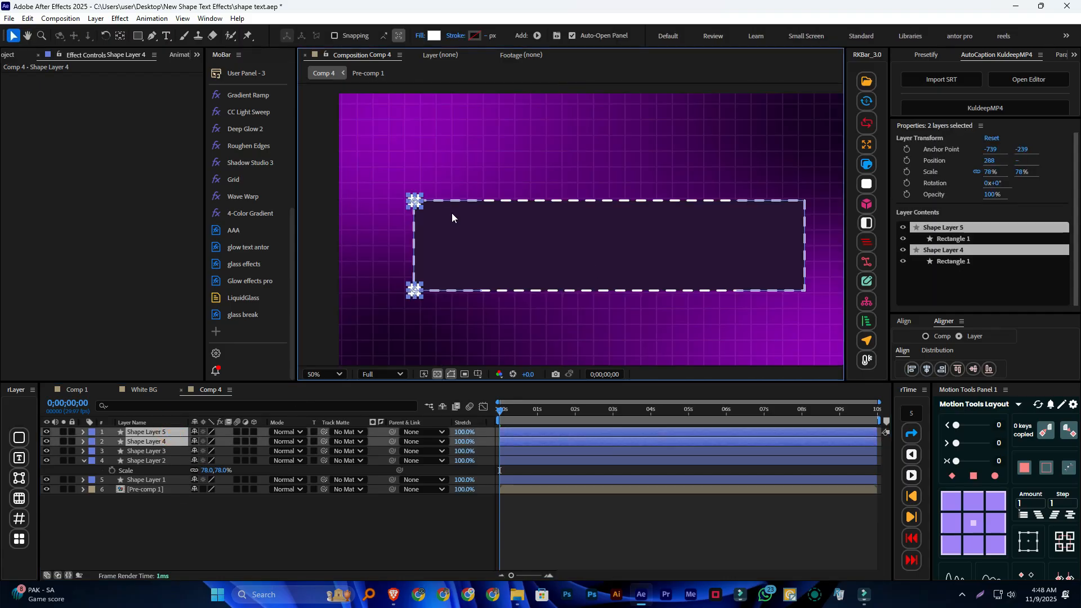
key("shift+Right")
key("shift+Right")
key("shift+Right")
key("shift+Right")
key("shift+Right")
key("shift+Right")
key("shift+Right")
key("shift+Right")
key("shift+Right")
key("shift+Right")
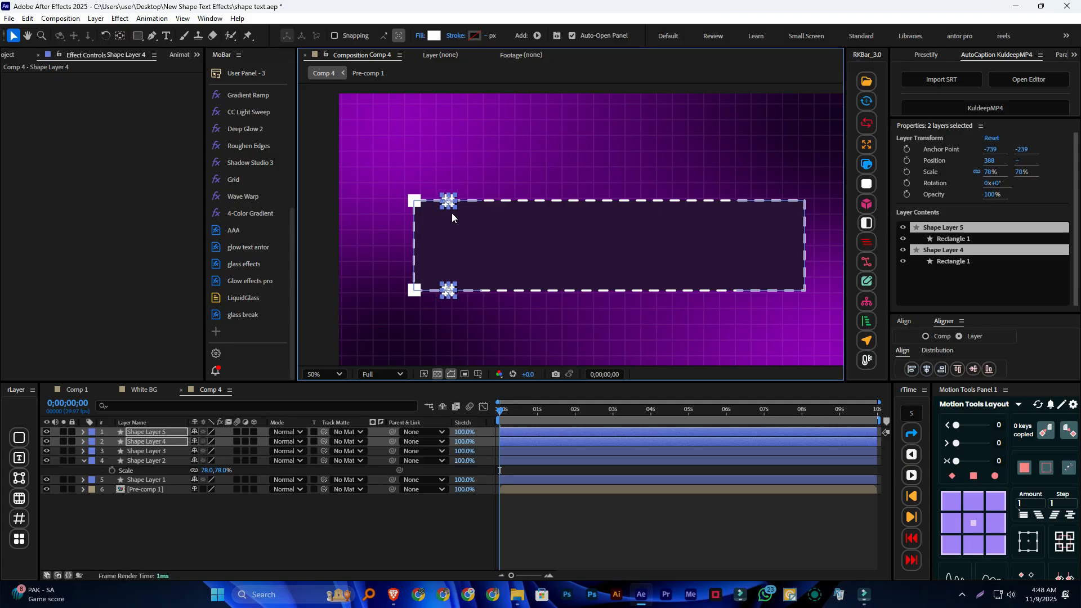
key("shift+Right")
key("shift+Right")
key("shift+Right")
key("shift+Right")
key("shift+Right")
key("shift+Right")
key("shift+Right")
key("shift+Right")
key("shift+Right")
key("shift+Right")
key("shift+Right")
key("shift+Right")
key("shift+Right")
key("shift+Right")
key("shift+Right")
key("shift+Right")
key("shift+Right")
key("shift+Right")
key("shift+Right")
key("shift+Right")
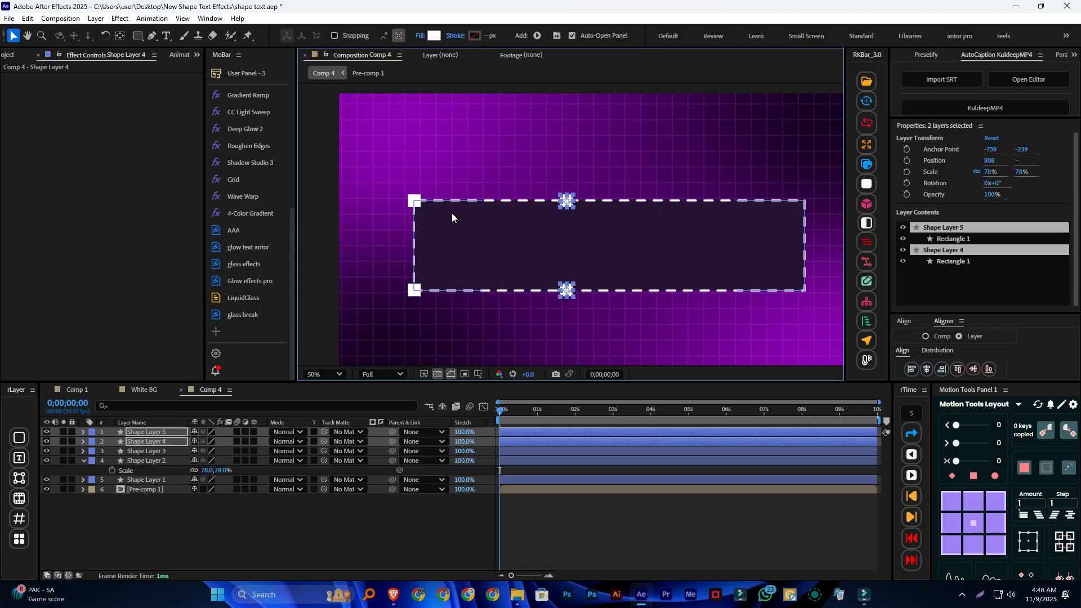
key("shift+Right")
key("shift+Right")
key("shift+Right")
key("shift+Right")
key("shift+Right")
key("shift+Right")
key("shift+Right")
key("shift+Right")
key("shift+Right")
key("shift+Right")
key("shift+Right")
key("shift+Right")
key("shift+Right")
key("shift+Right")
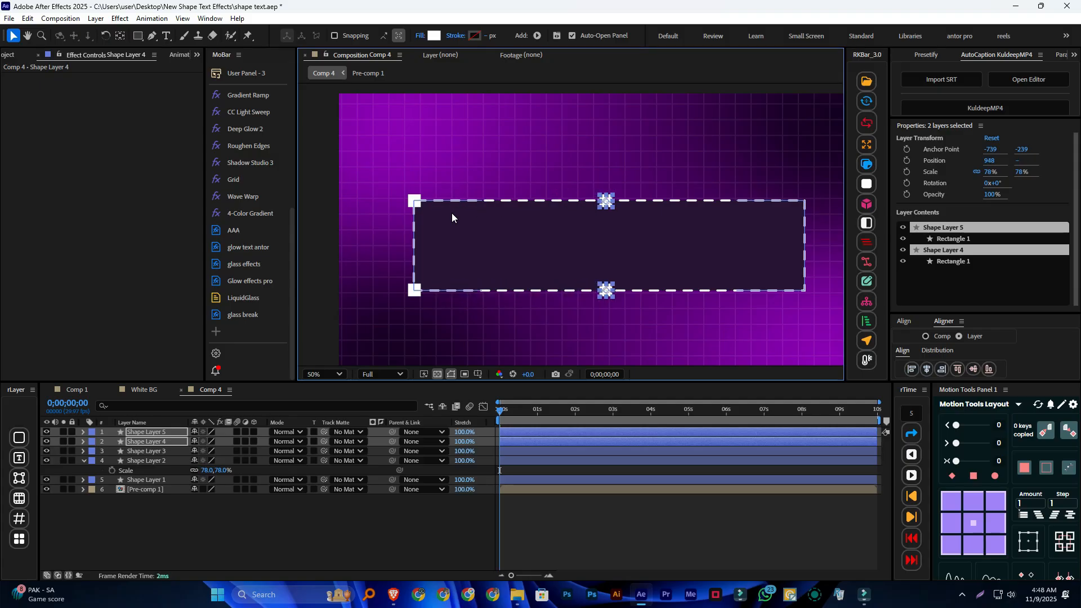
key("shift+Left")
key("shift+Left")
key("shift+Right")
key("shift+Right")
Duplicate the two middle squares and reorder the layers so both copies sit together above Shape Layer 5
key("ctrl+d")
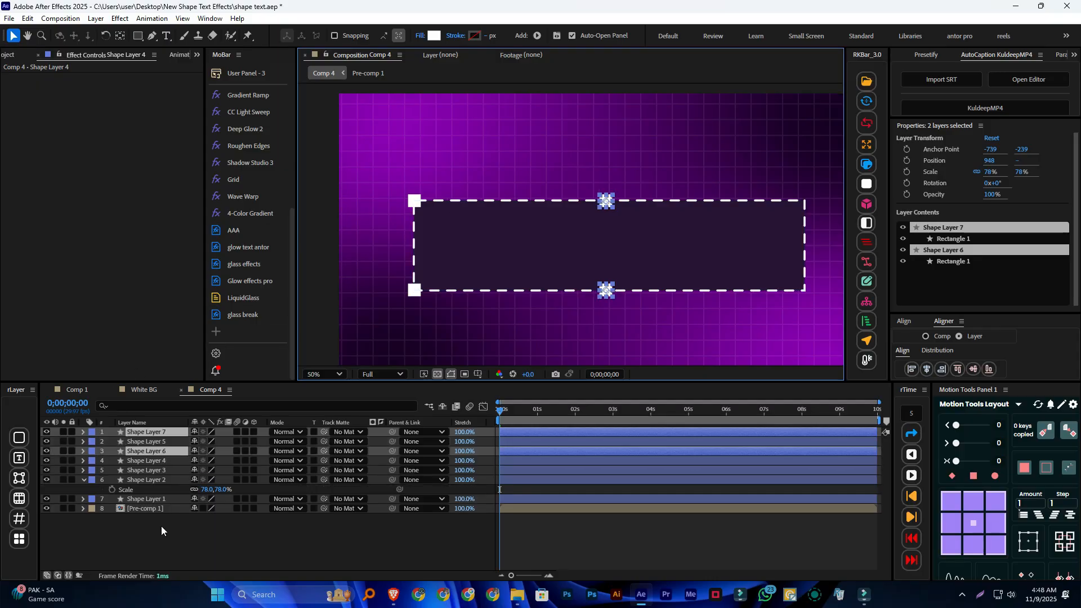
left_click(161, 526)
left_click_drag(162, 451, 161, 437)
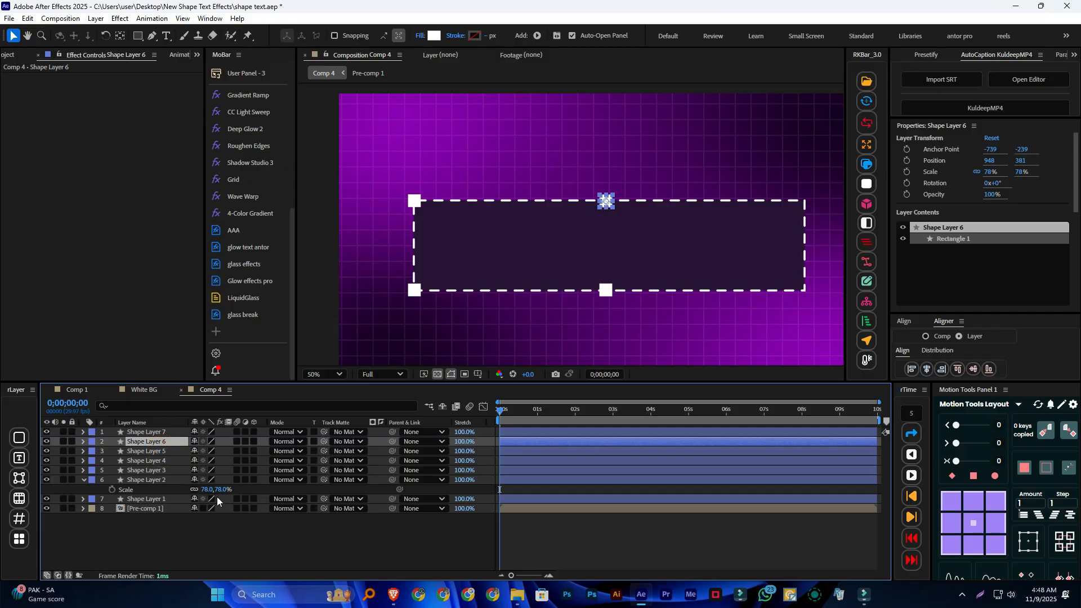
Move the two new squares together horizontally to X position 1648, onto the dashed rectangle's right-hand corners, and clear the selection
left_click(178, 435, "shift")
key("shift+Right")
key("shift+Right")
key("shift+Right")
key("shift+Right")
key("shift+Right")
key("shift+Right")
key("shift+Right")
key("shift+Right")
key("shift+Right")
key("shift+Right")
key("shift+Right")
key("shift+Right")
key("shift+Right")
key("shift+Right")
key("shift+Right")
key("shift+Right")
key("shift+Right")
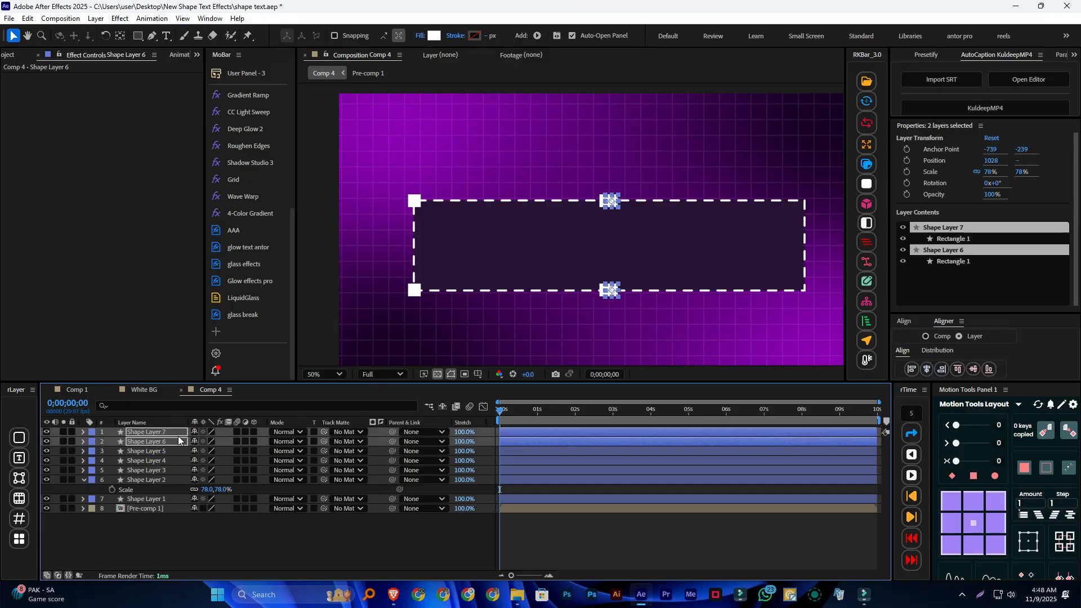
key("shift+Right")
key("shift+Right")
key("shift+Right")
key("shift+Right")
key("shift+Right")
key("shift+Right")
key("shift+Right")
key("shift+Right")
key("shift+Right")
key("shift+Right")
key("shift+Right")
key("shift+Right")
key("shift+Right")
key("shift+Right")
key("shift+Right")
key("shift+Right")
key("shift+Right")
key("shift+Right")
key("shift+Right")
key("shift+Right")
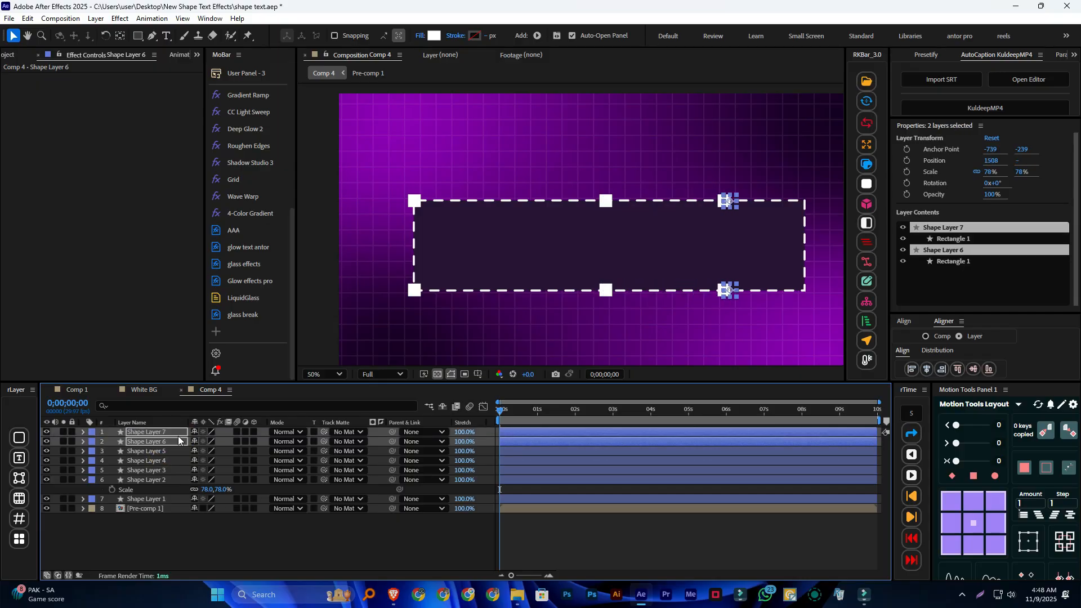
key("shift+Right")
key("shift+Right")
key("shift+Right")
key("shift+Right")
key("shift+Right")
key("shift+Right")
key("shift+Right")
key("shift+Right")
key("shift+Right")
key("shift+Right")
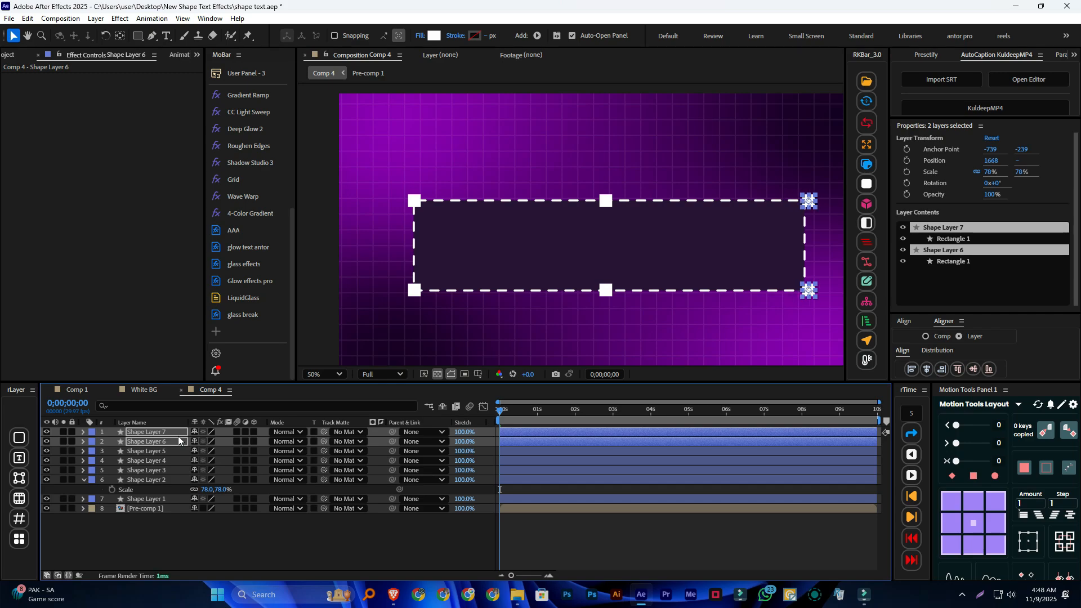
key("shift+Left")
key("shift+Left")
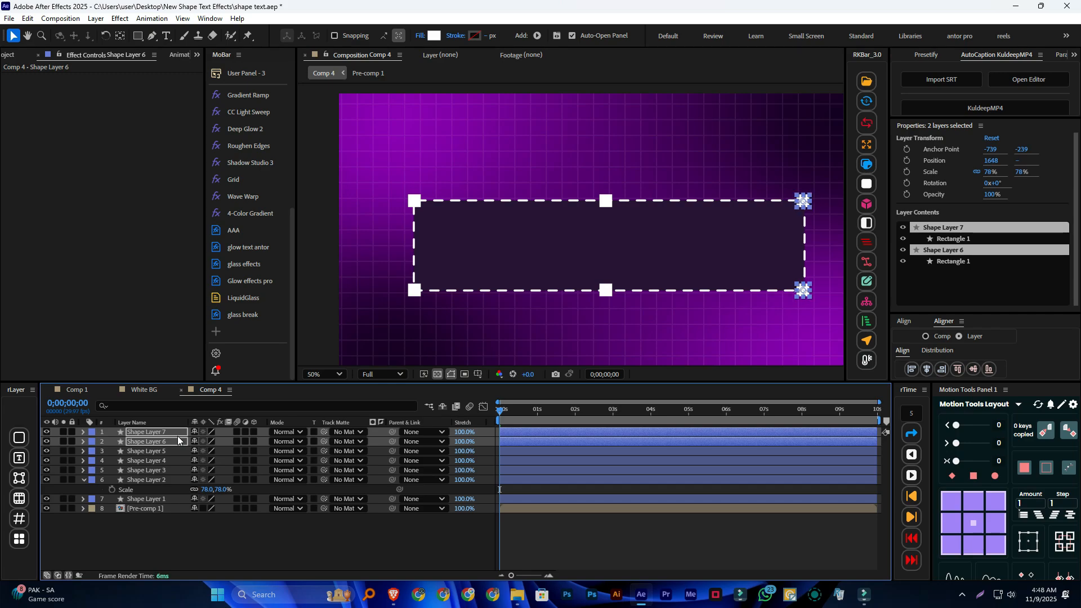
left_click(327, 529)
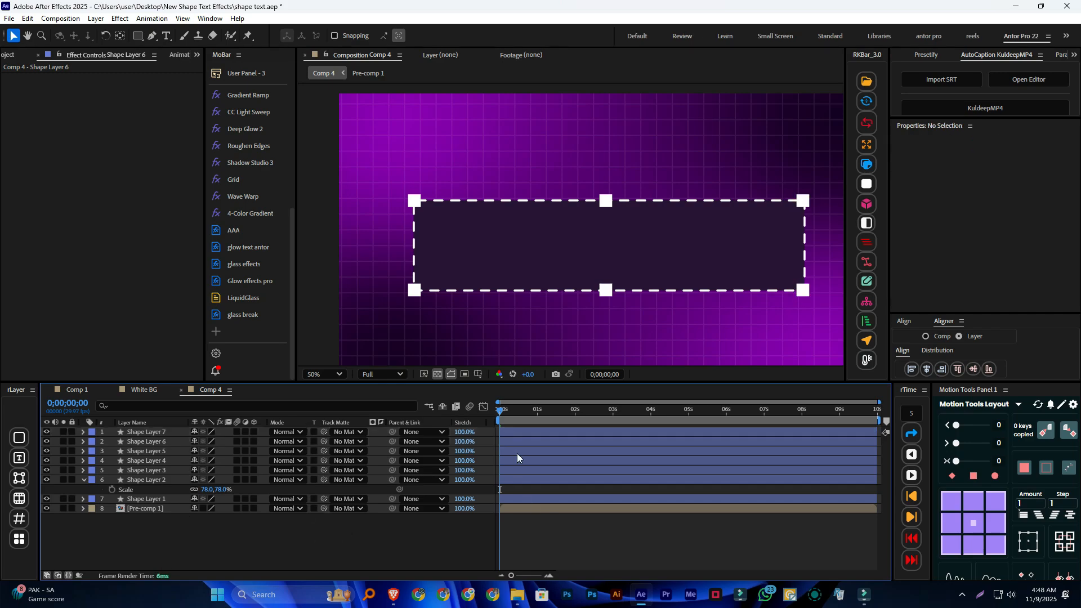
Parent all six white square layers, Shape Layers 2 to 7, to Shape Layer 1 and clear the selection
left_click(415, 553)
left_click(159, 432)
left_click(154, 478, "shift")
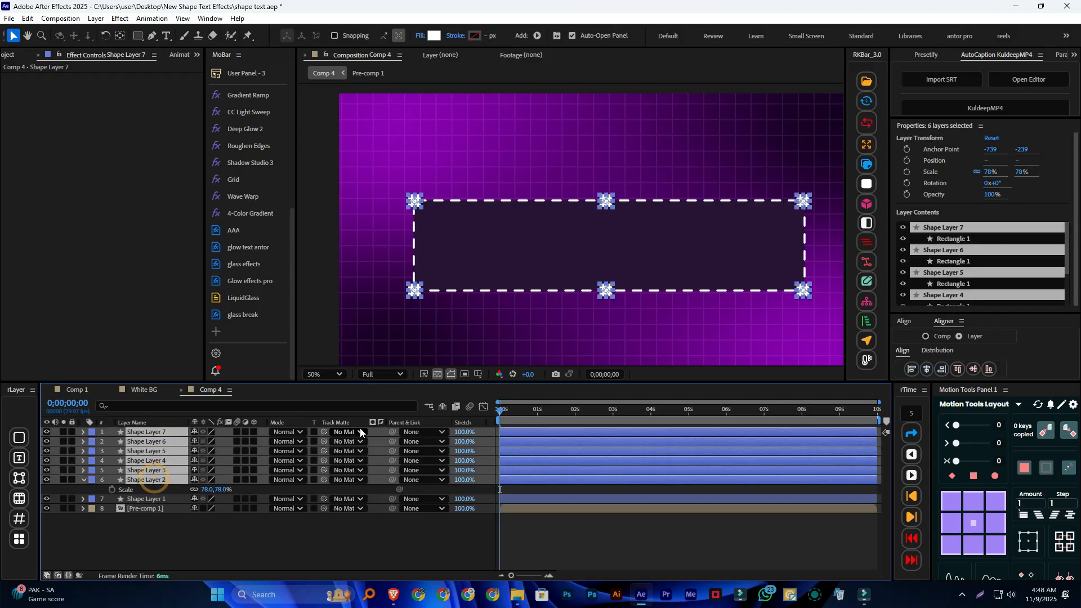
left_click_drag(392, 432, 172, 498)
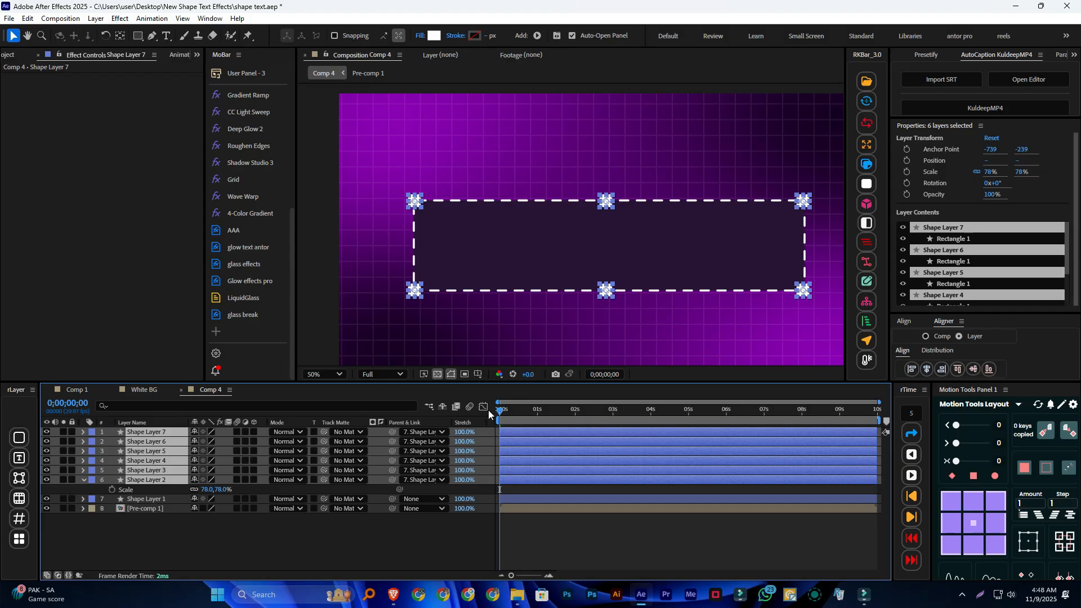
left_click(230, 531)
left_click(170, 532)
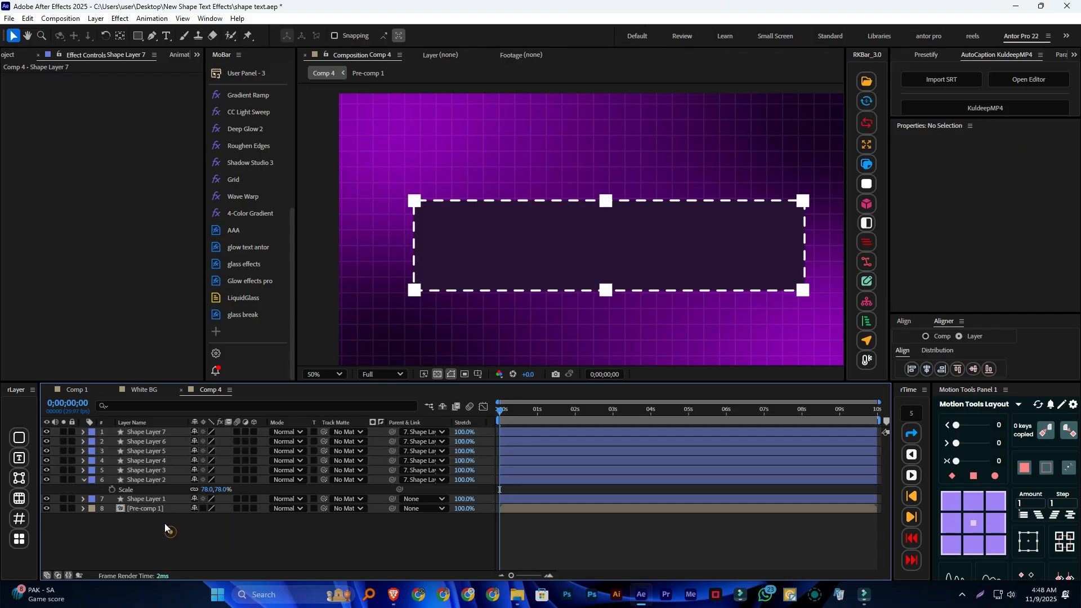
Reveal the Scale property of Shape Layer 1 and move its anchor point to the dashed rectangle's upper-left corner
left_click(165, 500)
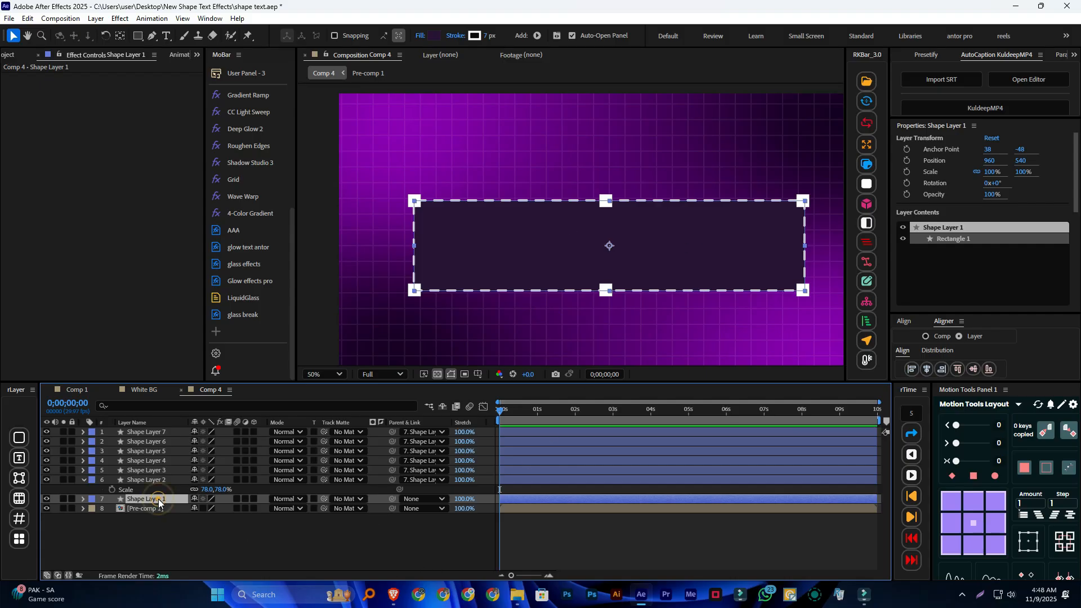
key("s")
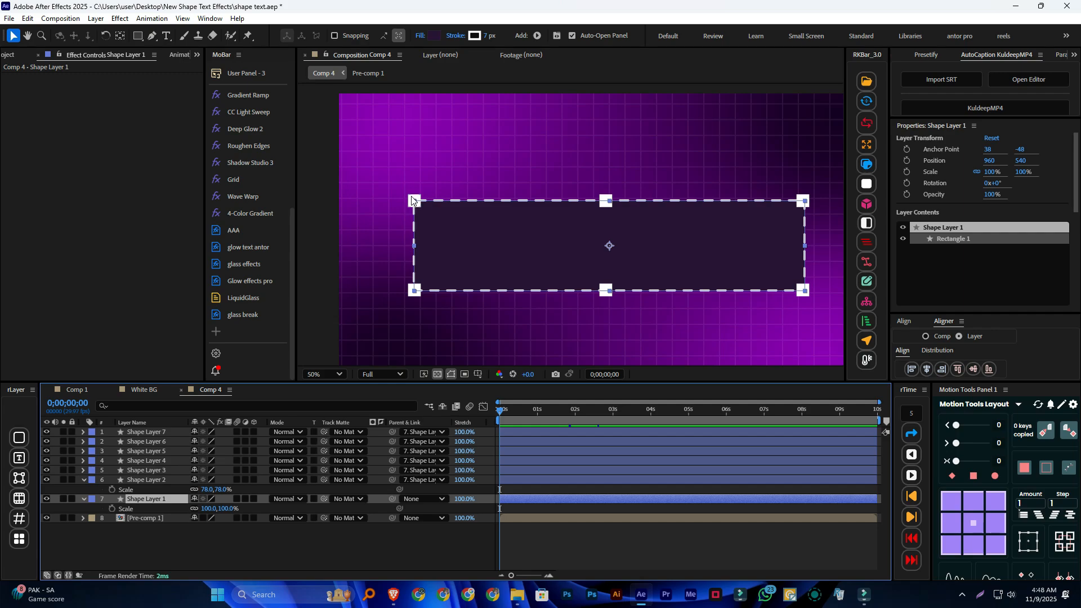
left_click(951, 500)
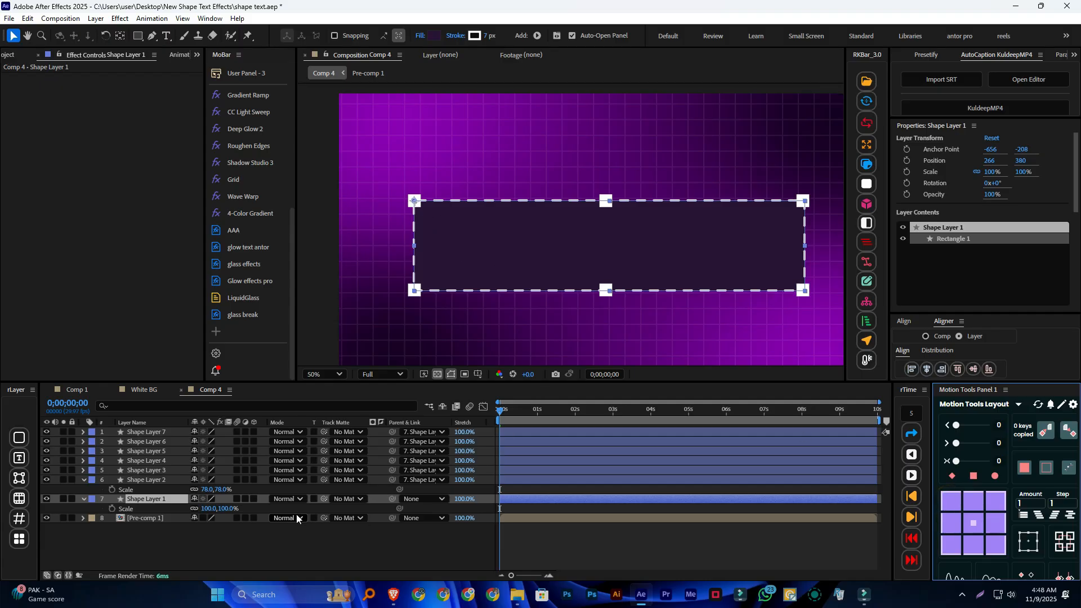
Add Scale keyframes of 100% to Shape Layer 1 at 0;00;00;00 and 0;00;00;15
left_click(112, 508)
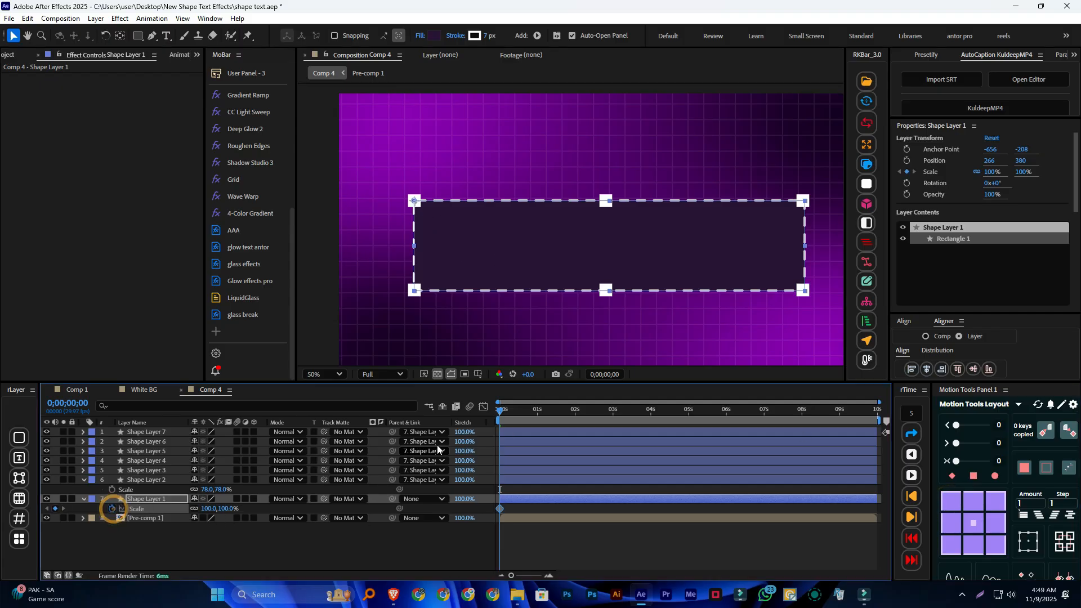
left_click(912, 516)
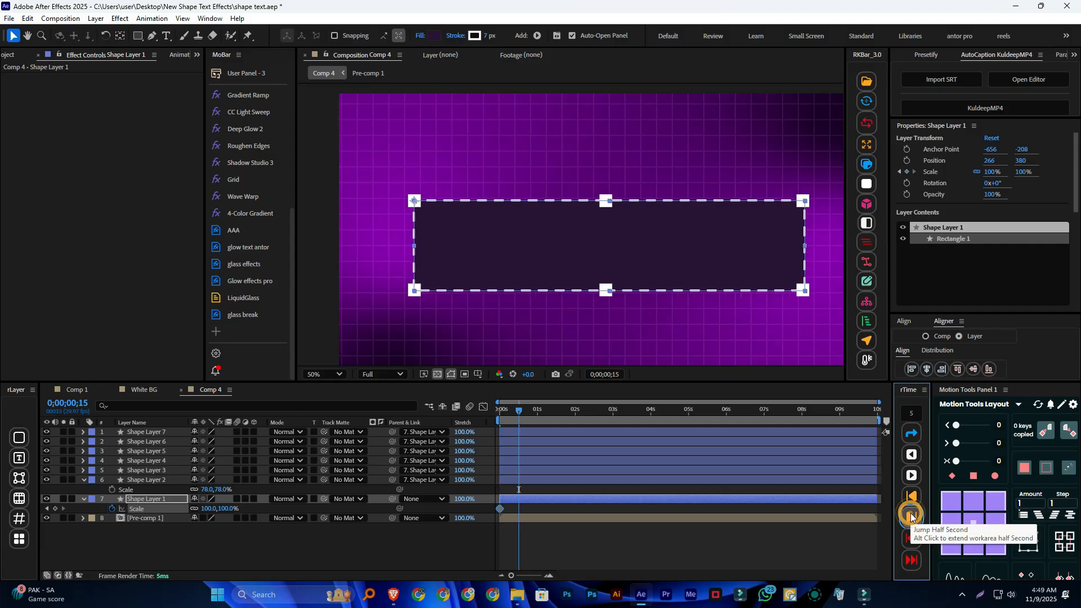
left_click(54, 509)
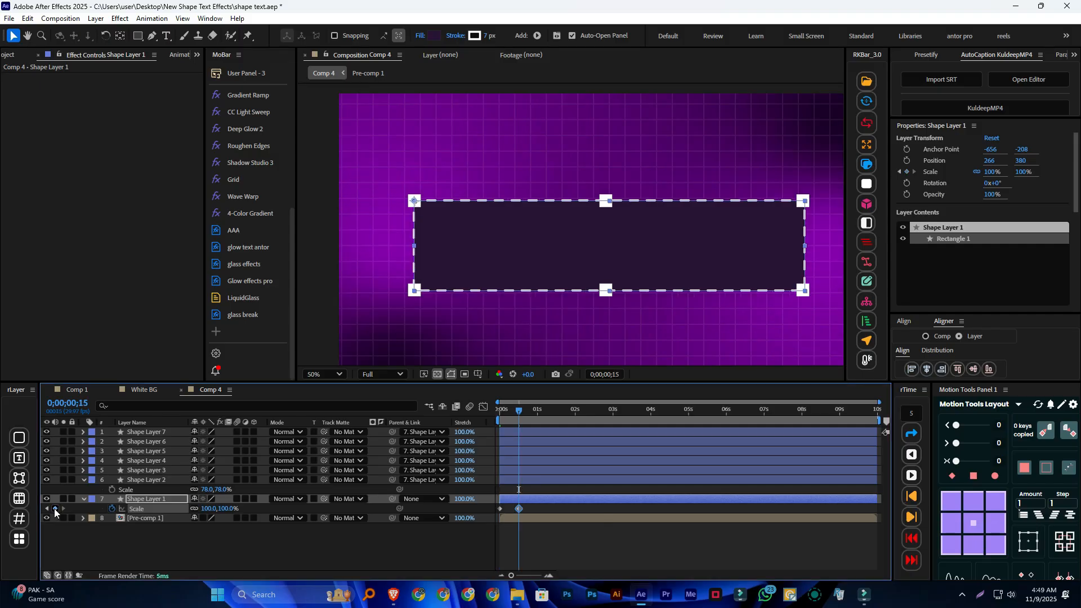
Set Shape Layer 1's first Scale keyframe at 0;00;00;00 to 0% and preview the scale-up animation
left_click_drag(520, 410, 500, 410)
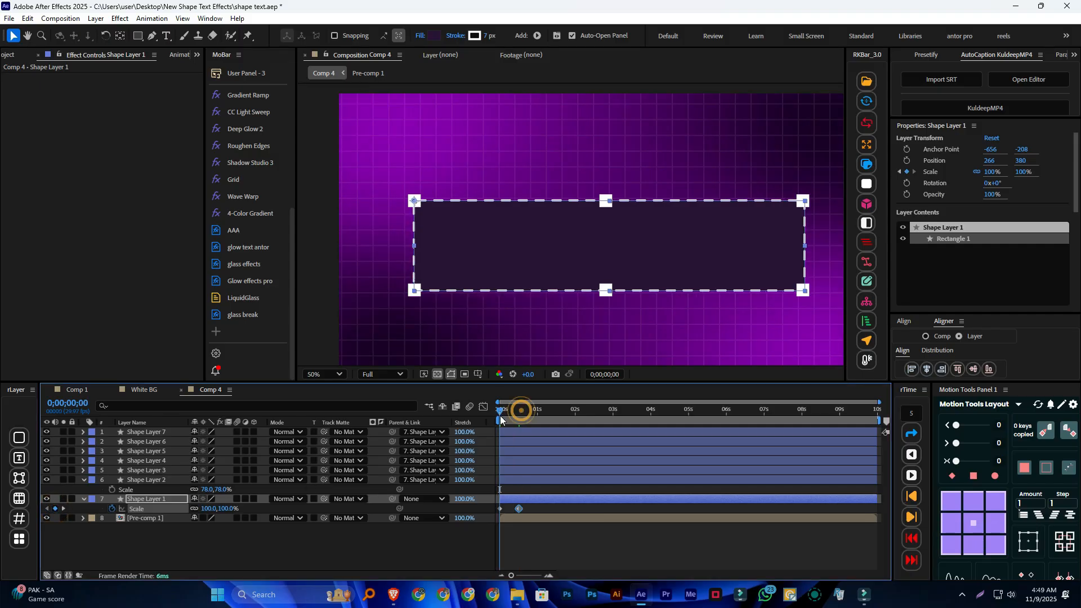
left_click(500, 509)
type("0")
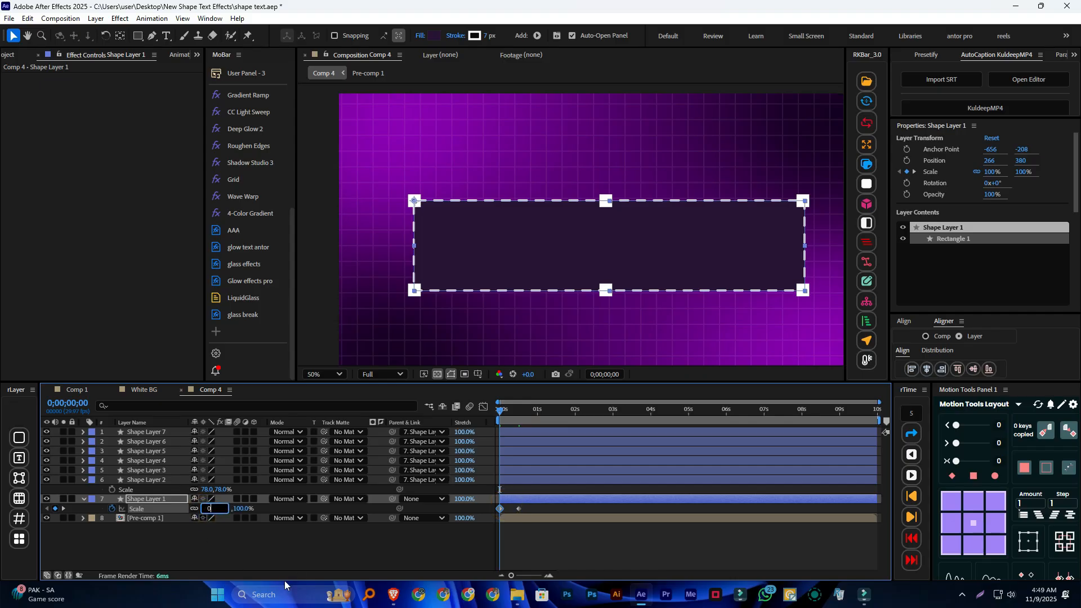
left_click(318, 564)
key("space")
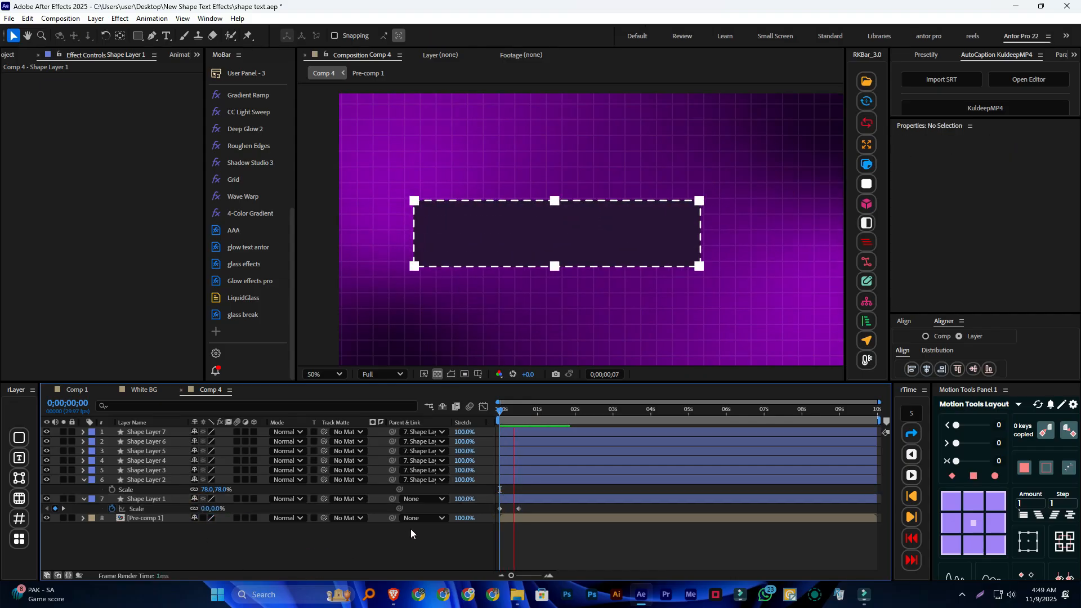
scroll(606, 234, "down", 2)
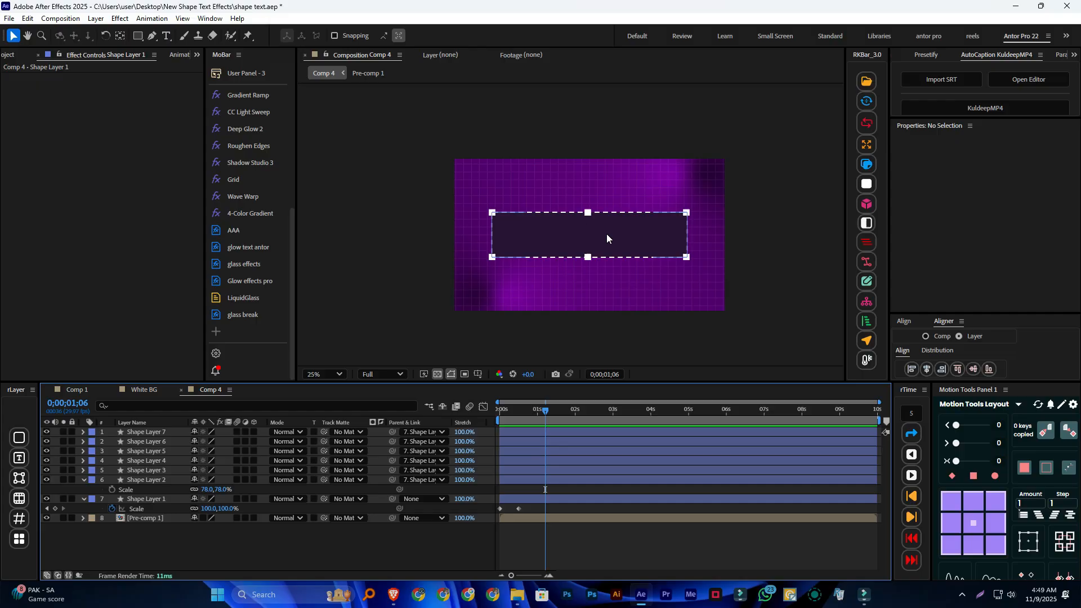
key("space")
left_click(538, 411)
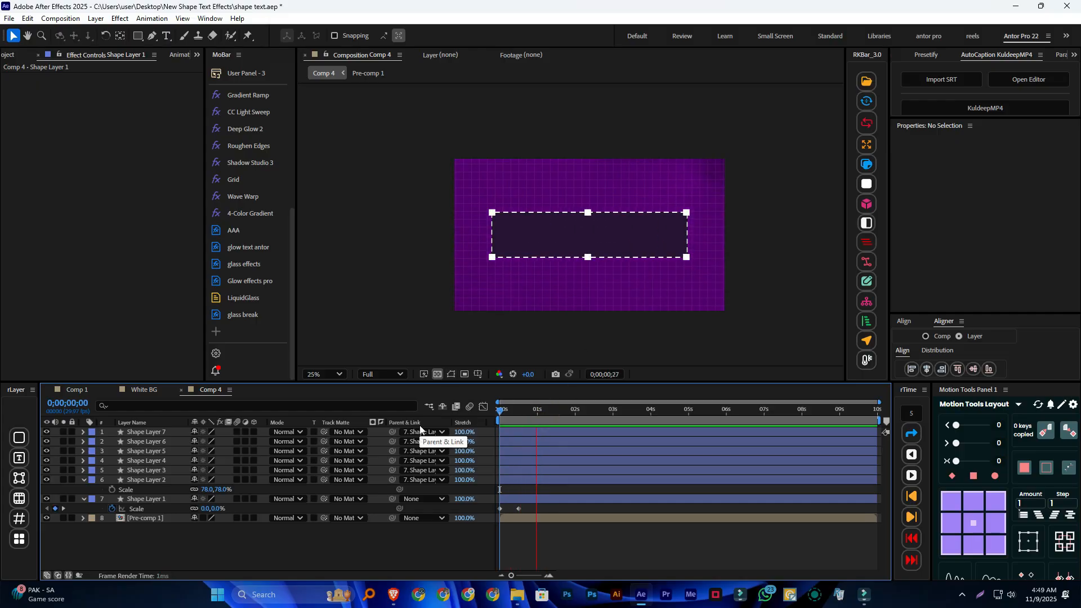
Apply Easy Ease to both Scale keyframes of Shape Layer 1 and play the animation from the start
left_click(519, 508)
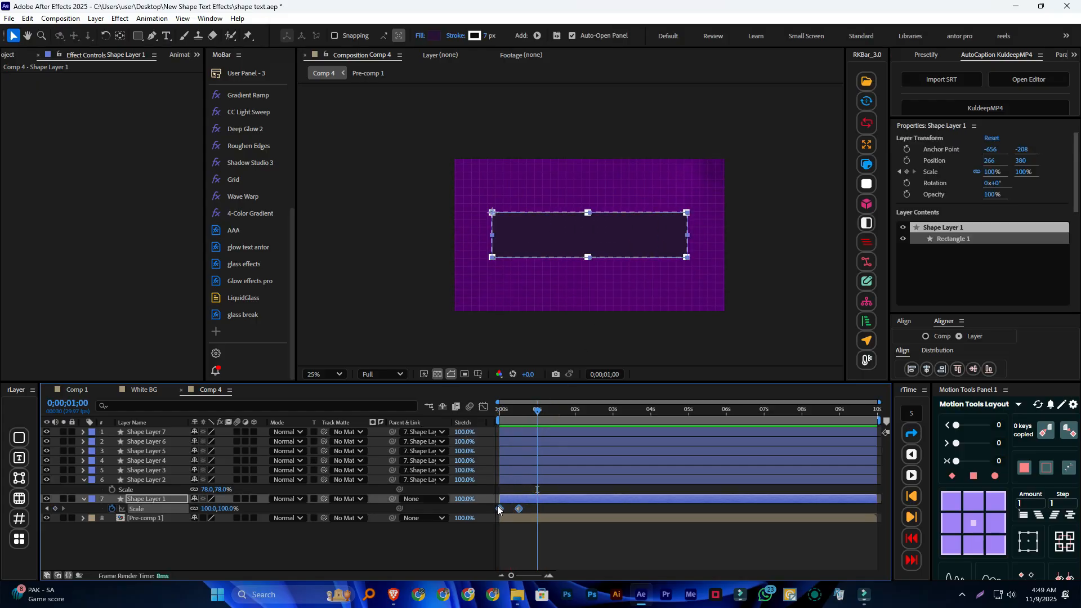
key("F9")
left_click_drag(537, 410, 427, 418)
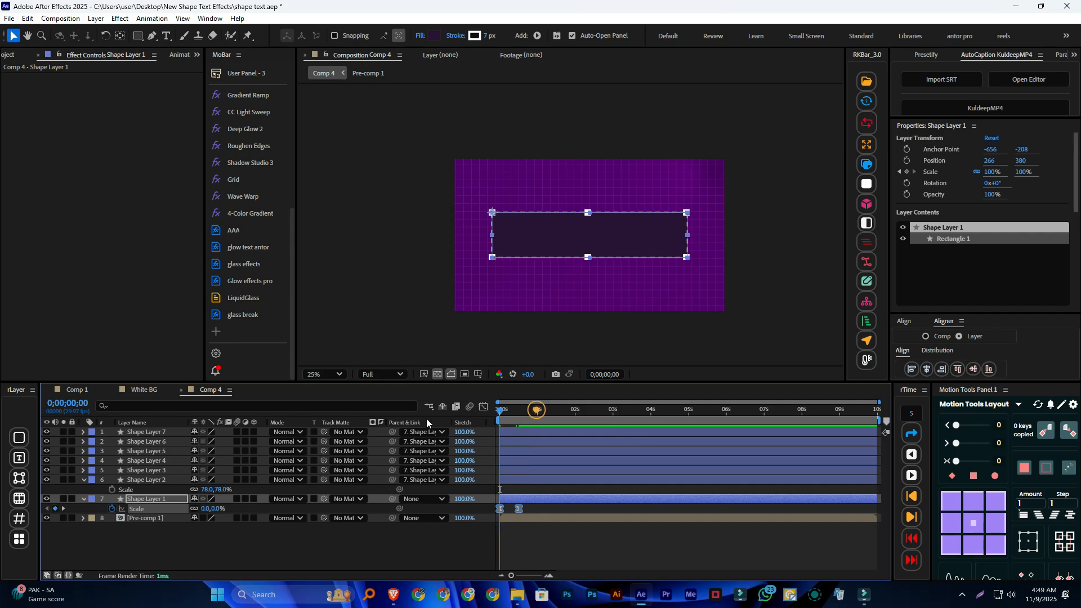
key("space")
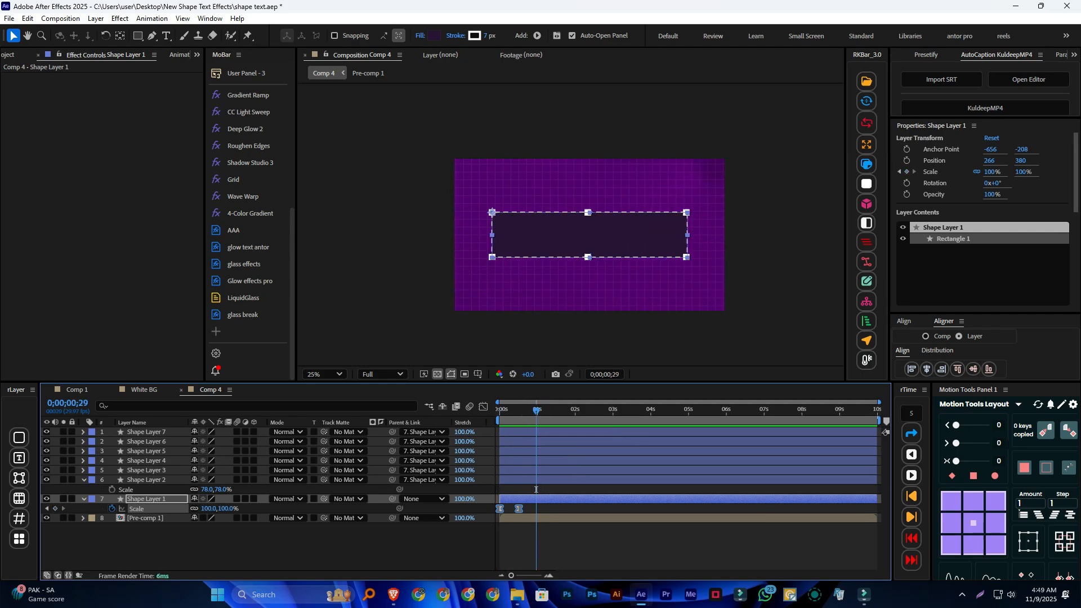
Set the middle Motion Tools easing value to 50 for the selected Scale keyframes and preview from the start
left_click_drag(956, 443, 970, 446)
left_click(370, 416)
key("Home")
key("space")
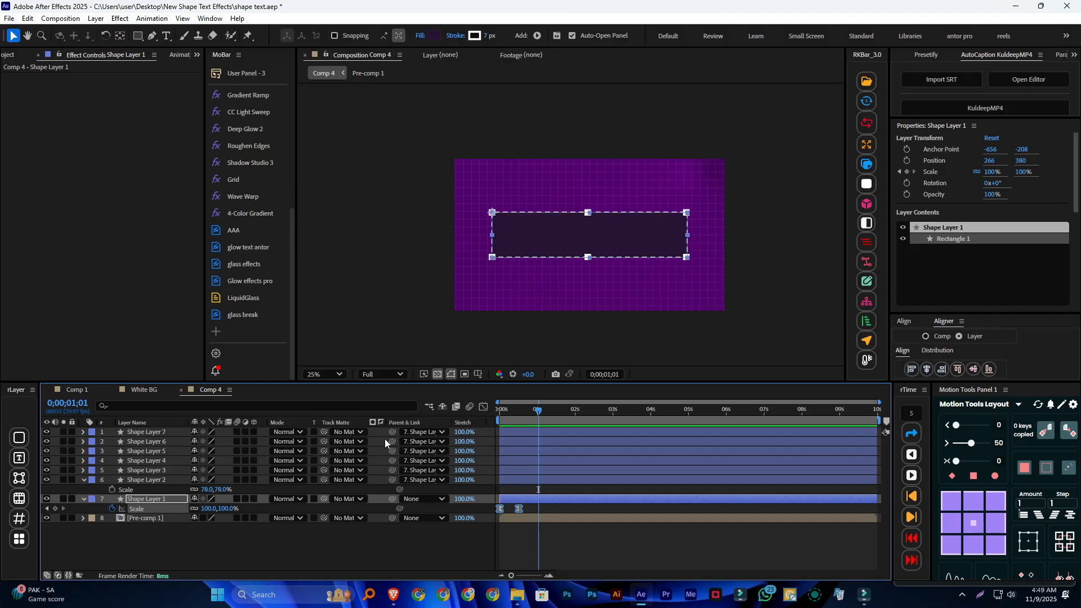
Deselect everything and collapse the open Scale properties of Shape Layer 1 and Shape Layer 2
left_click(174, 540)
left_click(83, 499)
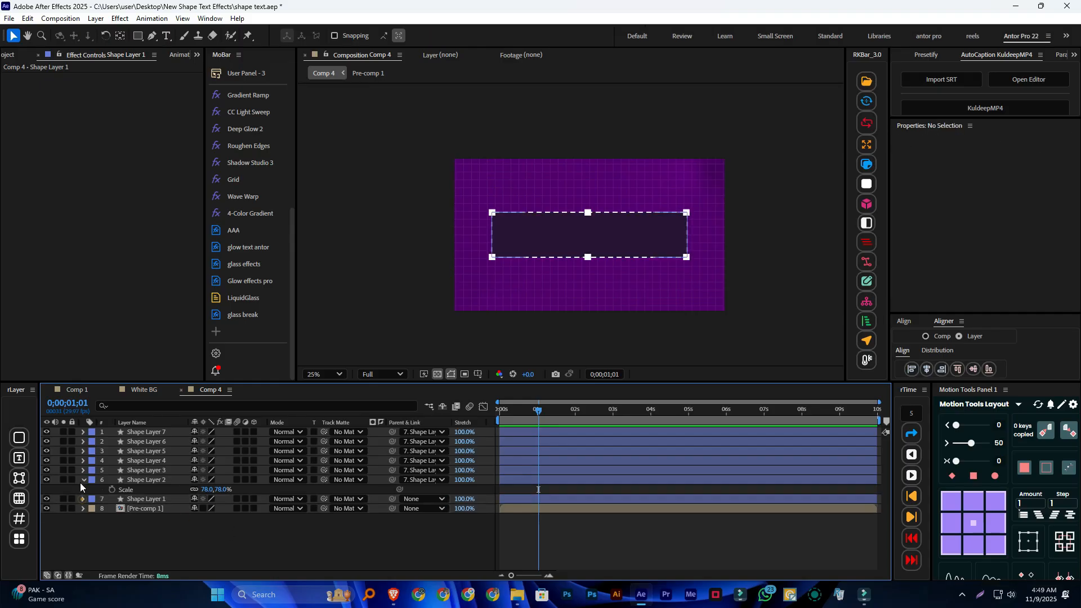
left_click(83, 479)
left_click(125, 514)
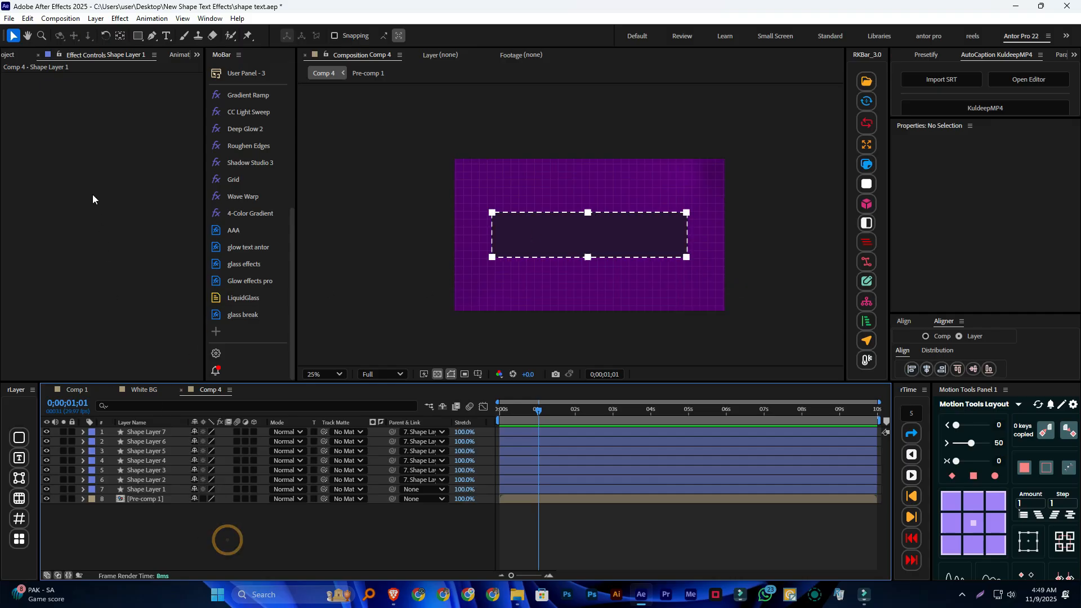
Import CopyPasta_1762514593453.png from the CopyPasta folder inside the desktop's New Shape Text Effects folder
left_click(16, 55)
double_click(73, 278)
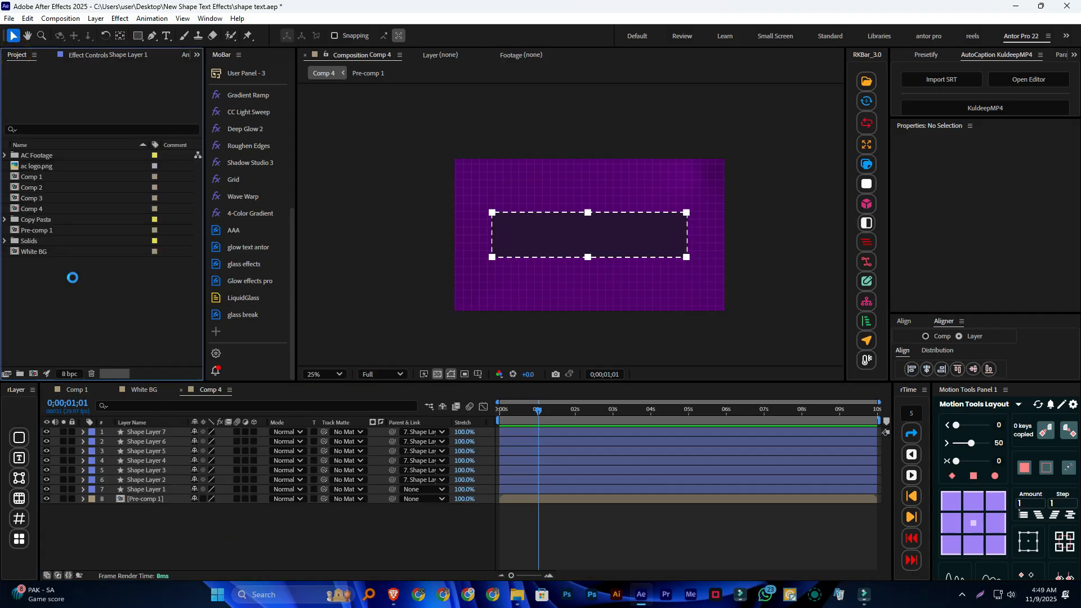
scroll(126, 209, "up", 1)
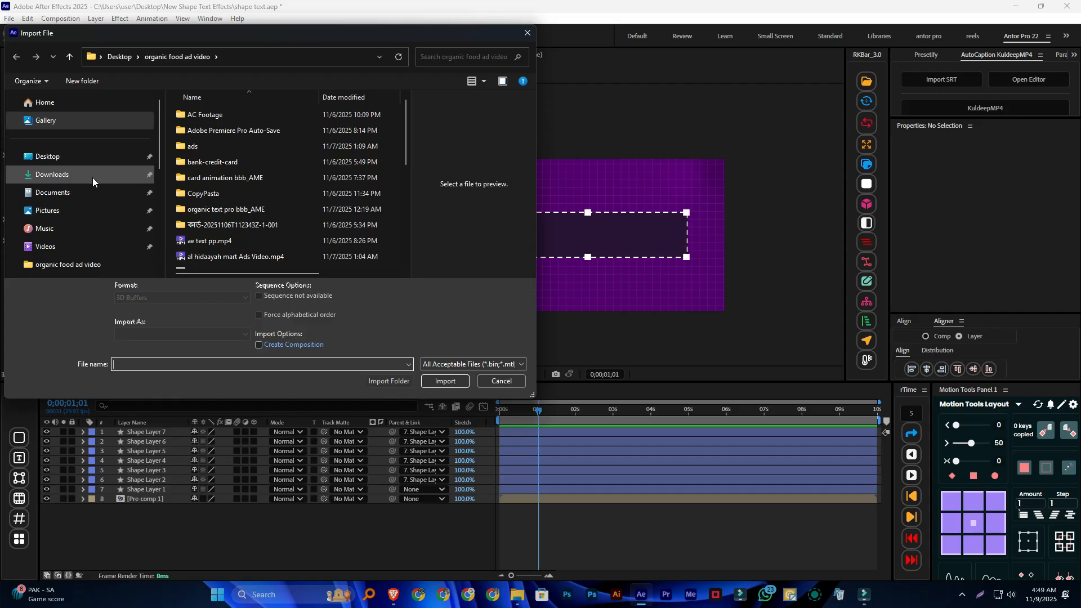
left_click(78, 157)
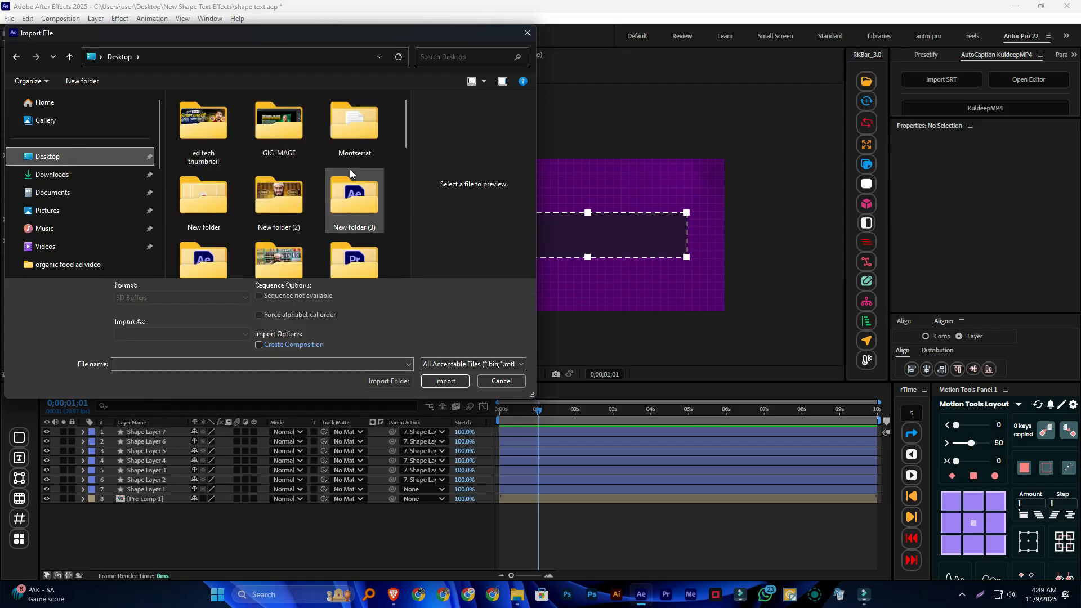
scroll(349, 147, "down", 1)
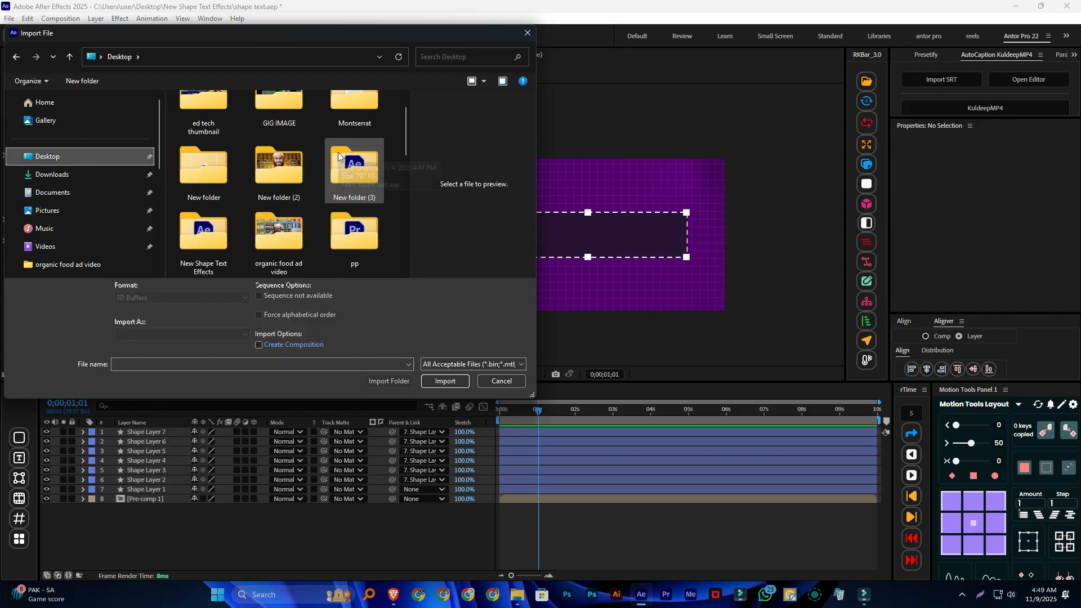
double_click(210, 246)
double_click(236, 117)
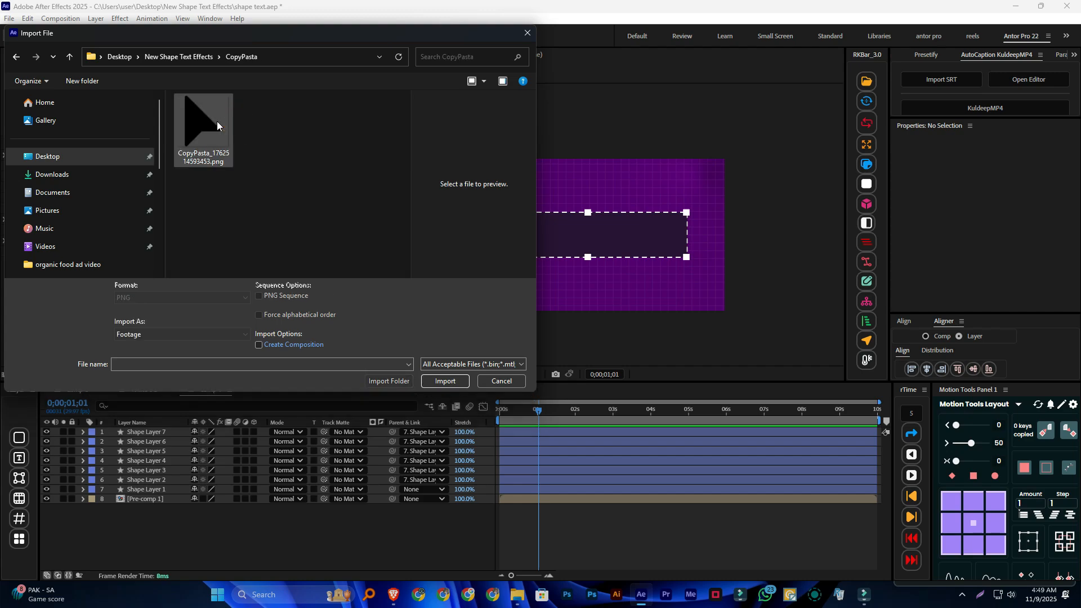
left_click(217, 120)
left_click(444, 381)
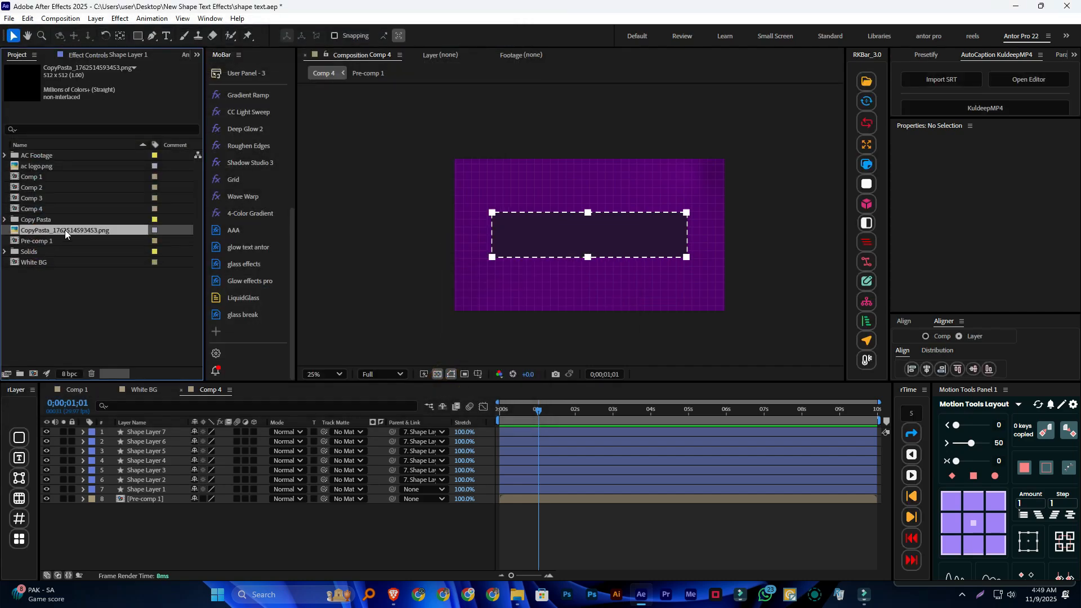
Place the imported arrow image as the top layer of Comp 4 and apply the Gradient Ramp effect to it
left_click_drag(65, 230, 134, 427)
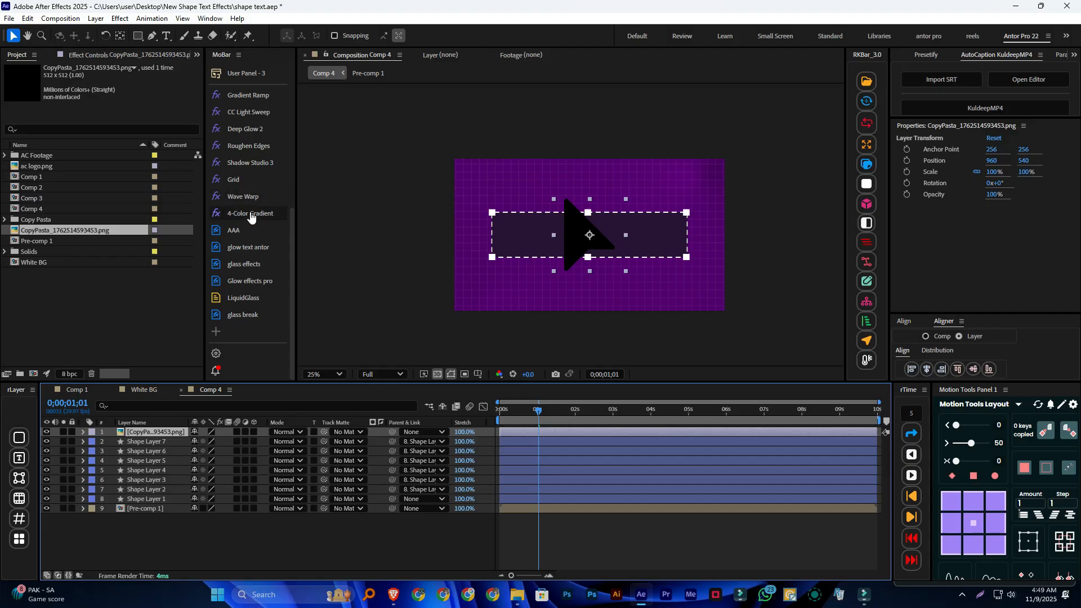
scroll(268, 116, "up", 2)
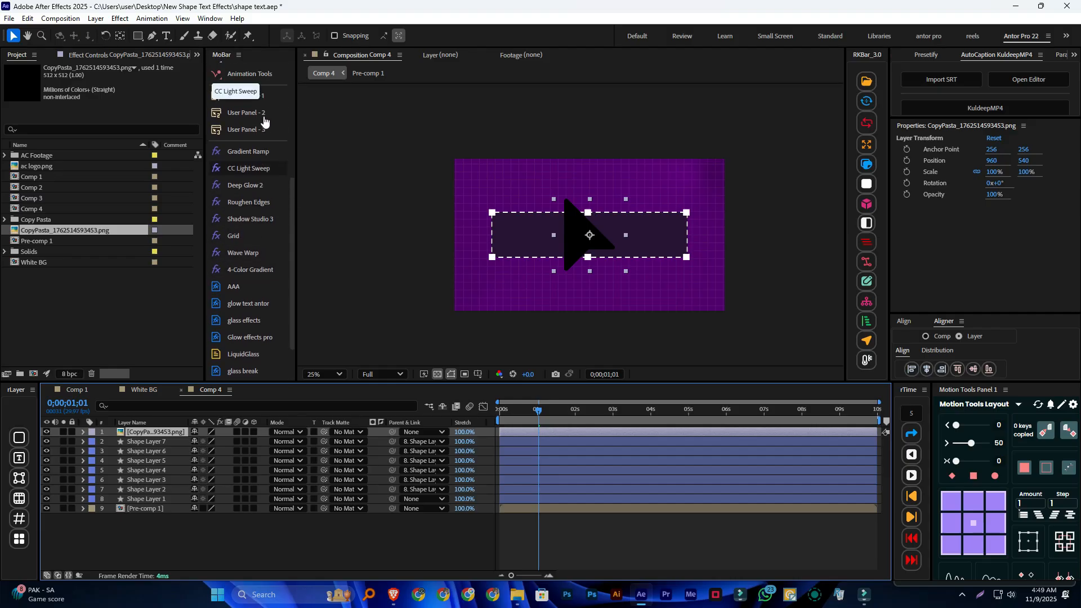
left_click(251, 152)
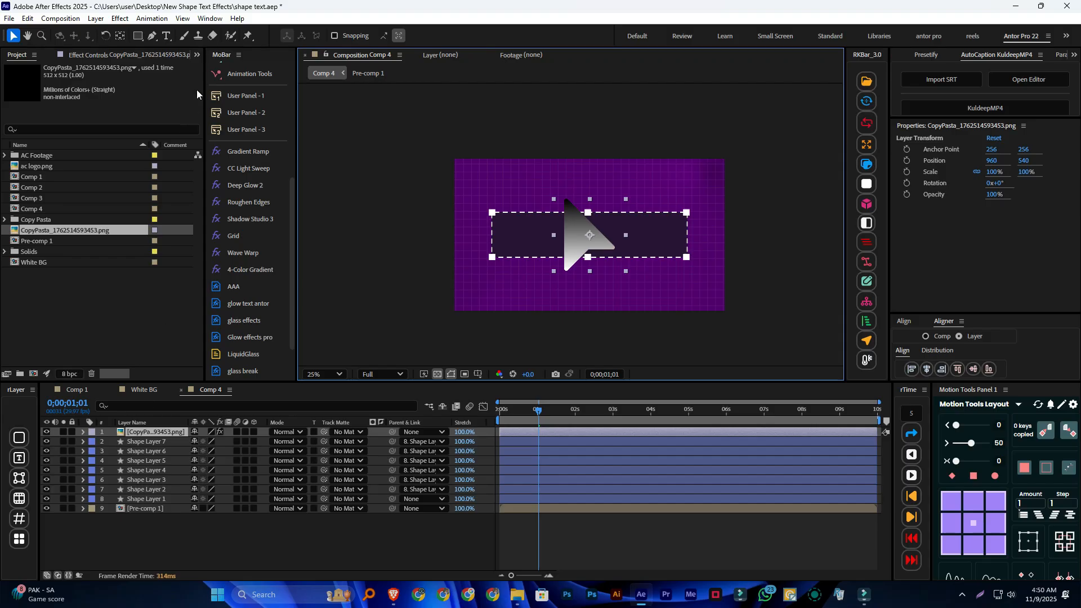
Set the arrow's Gradient Ramp Start Color to white (FFFFFF)
left_click(195, 55)
left_click(226, 85)
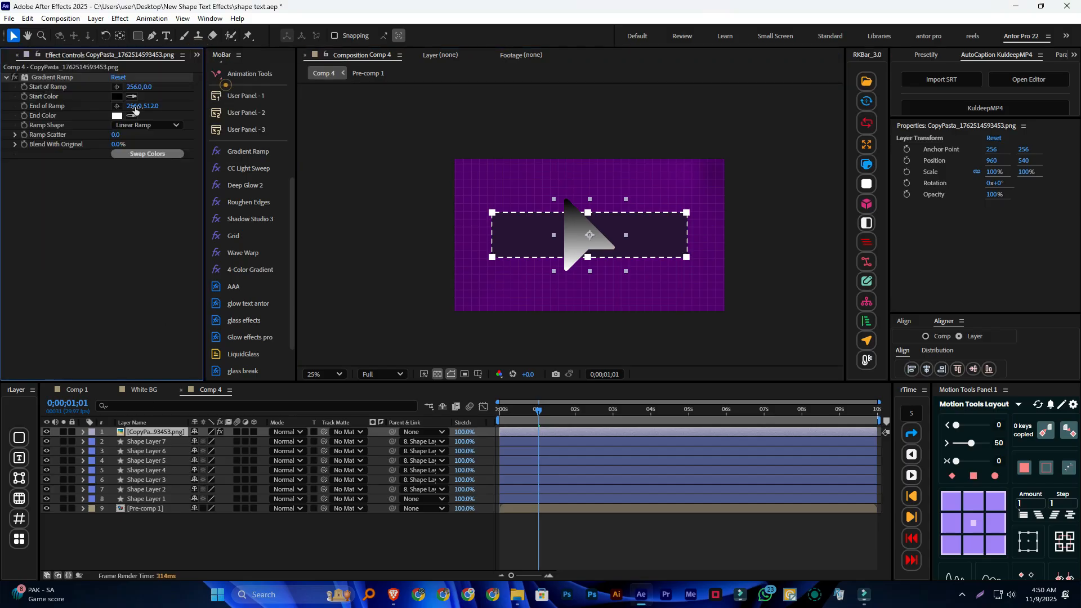
left_click(116, 97)
left_click(475, 260)
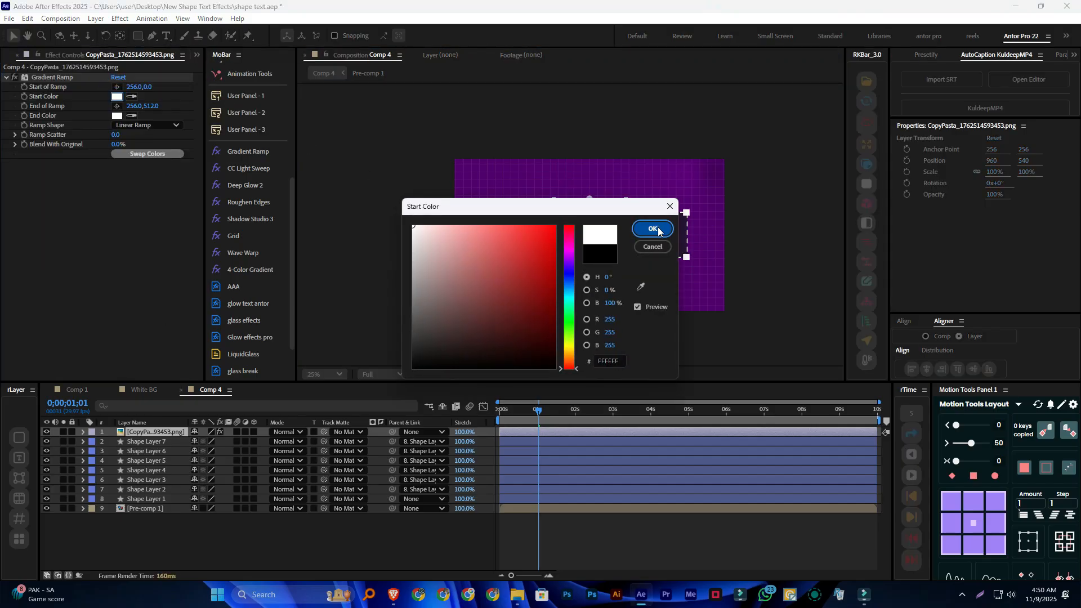
left_click(653, 228)
left_click(329, 545)
Scale the arrow image layer down to 27%
left_click(587, 232)
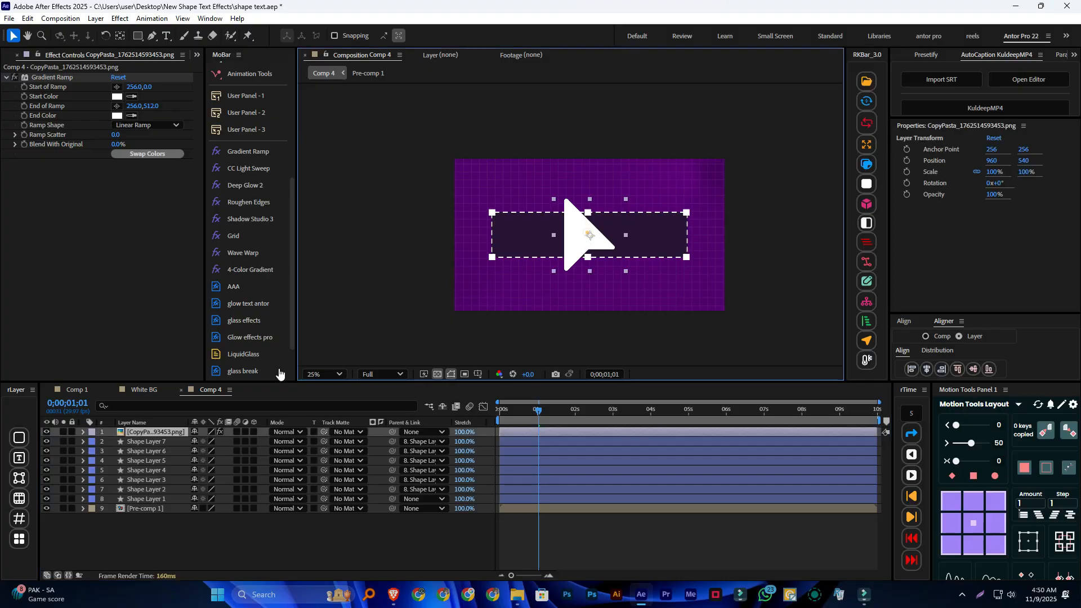
key("s")
left_click_drag(211, 445, 187, 446)
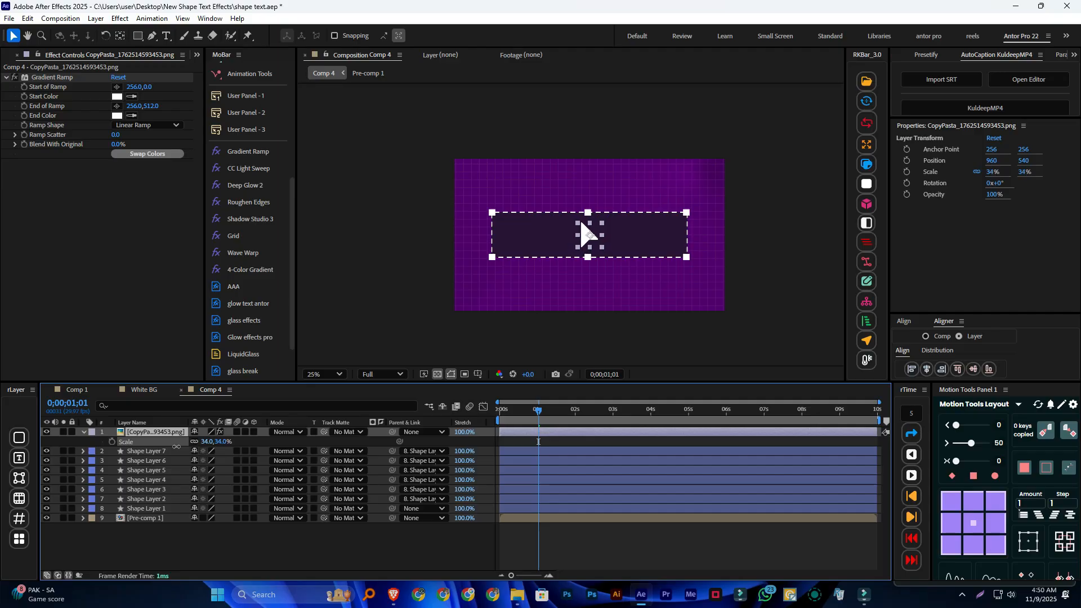
left_click_drag(173, 447, 172, 446)
left_click(248, 552)
Move the arrow layer's anchor point to the arrow's upper tip with the Pan Behind tool
left_click(587, 235)
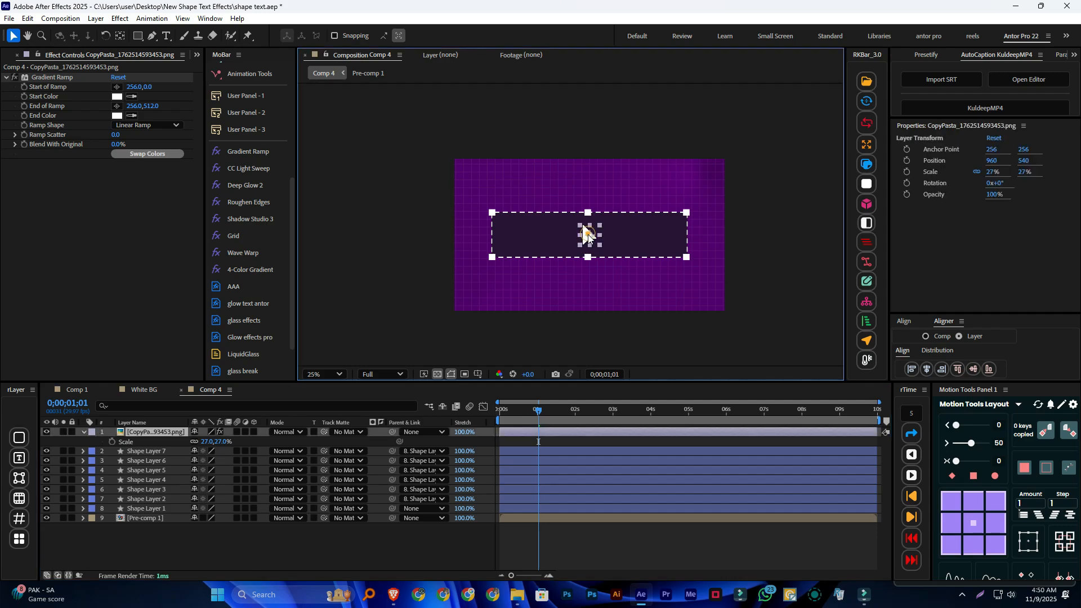
scroll(587, 234, "up", 4)
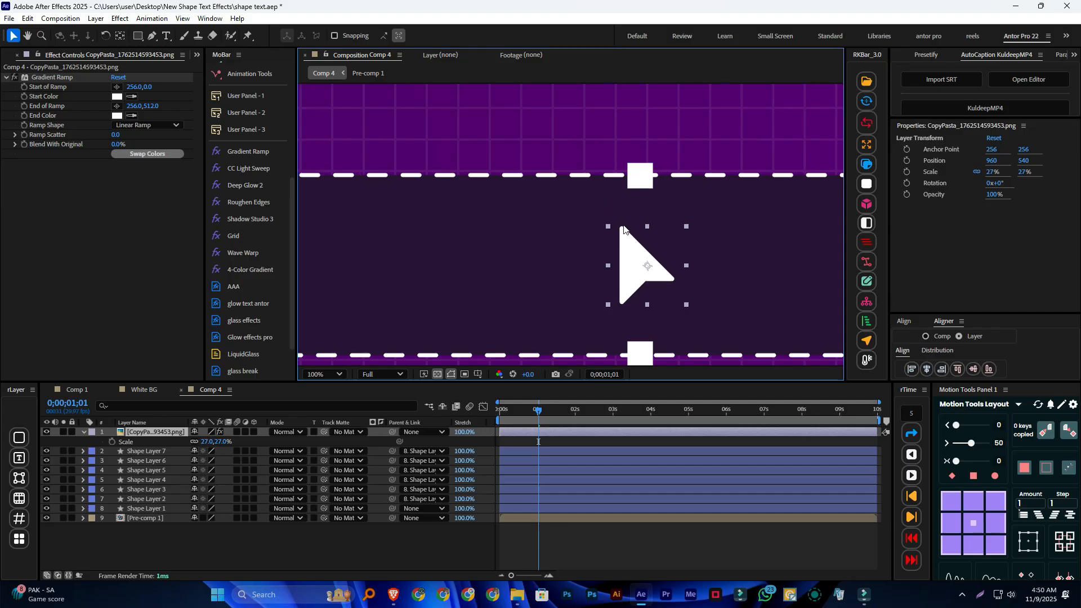
left_click(120, 36)
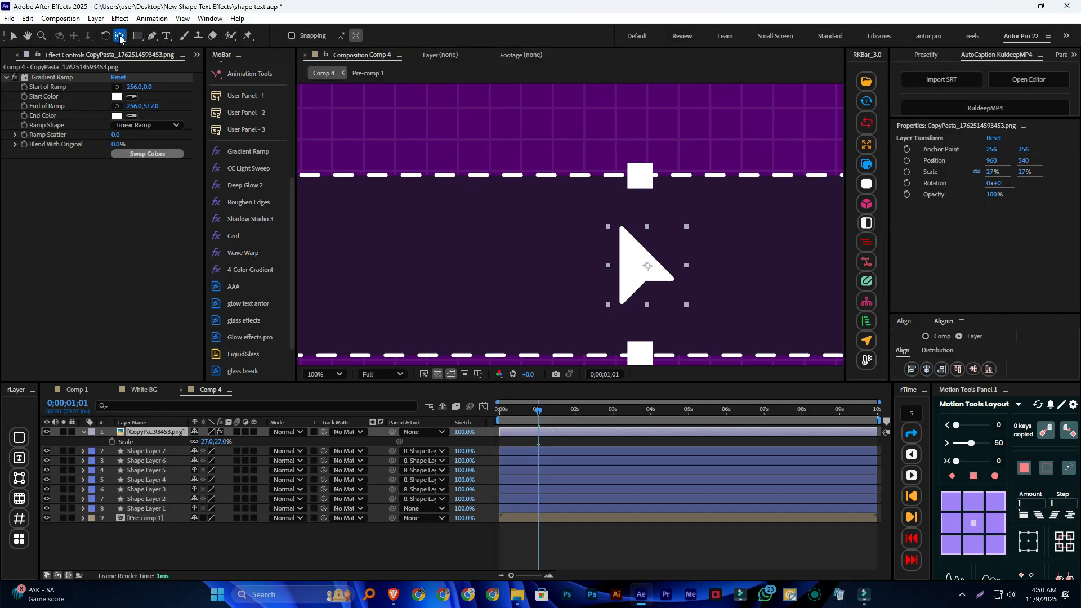
left_click(646, 268)
left_click_drag(646, 268, 621, 229)
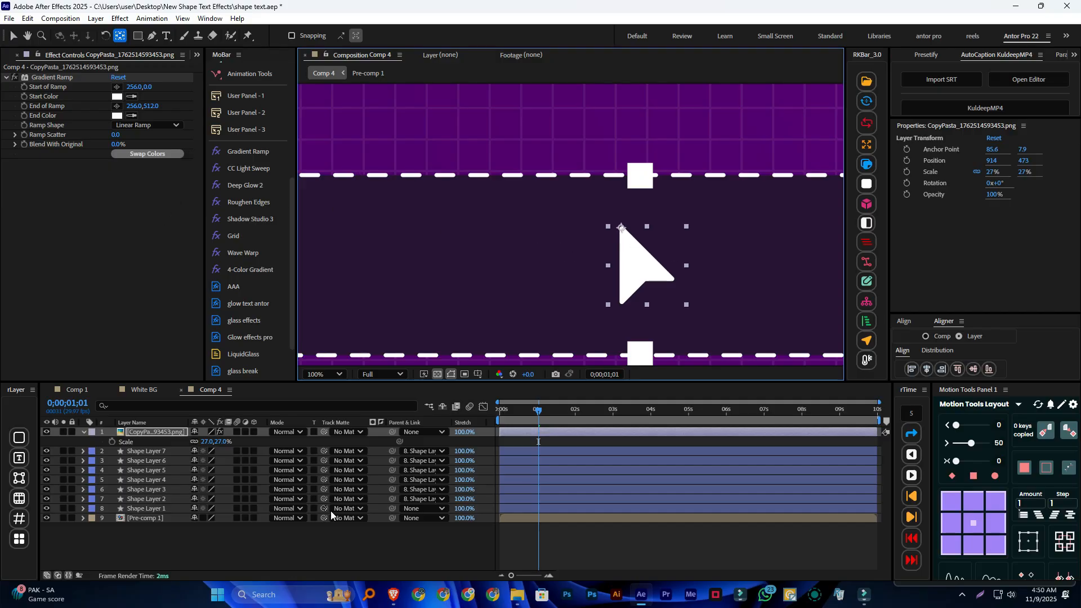
left_click(414, 524)
Move the arrow so its tip sits on the dashed rectangle's upper-left square, at about position 272, 379
scroll(601, 288, "down", 2)
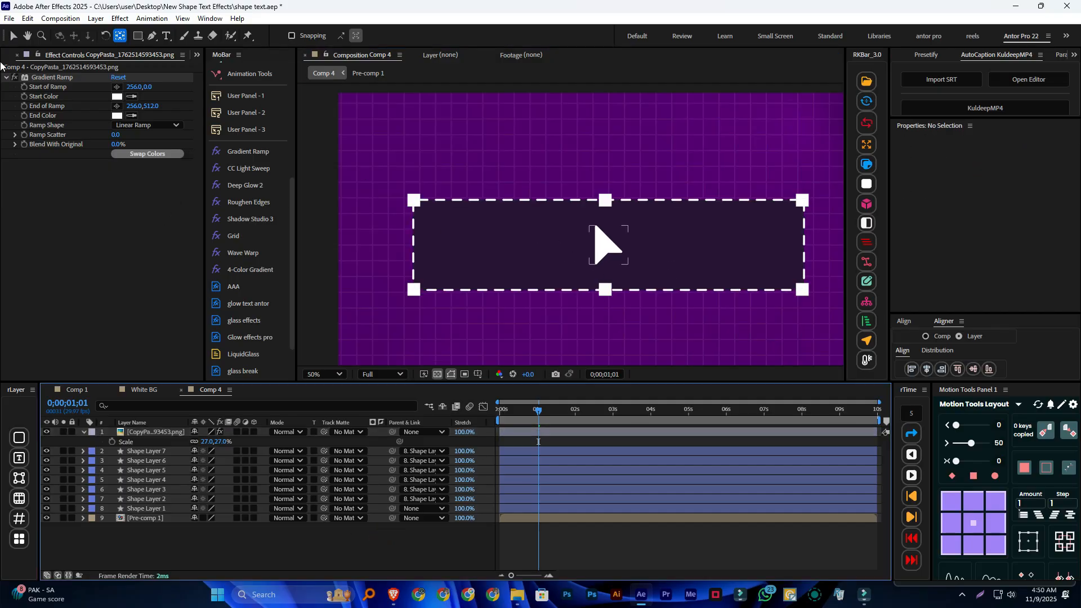
left_click(14, 35)
left_click(605, 244)
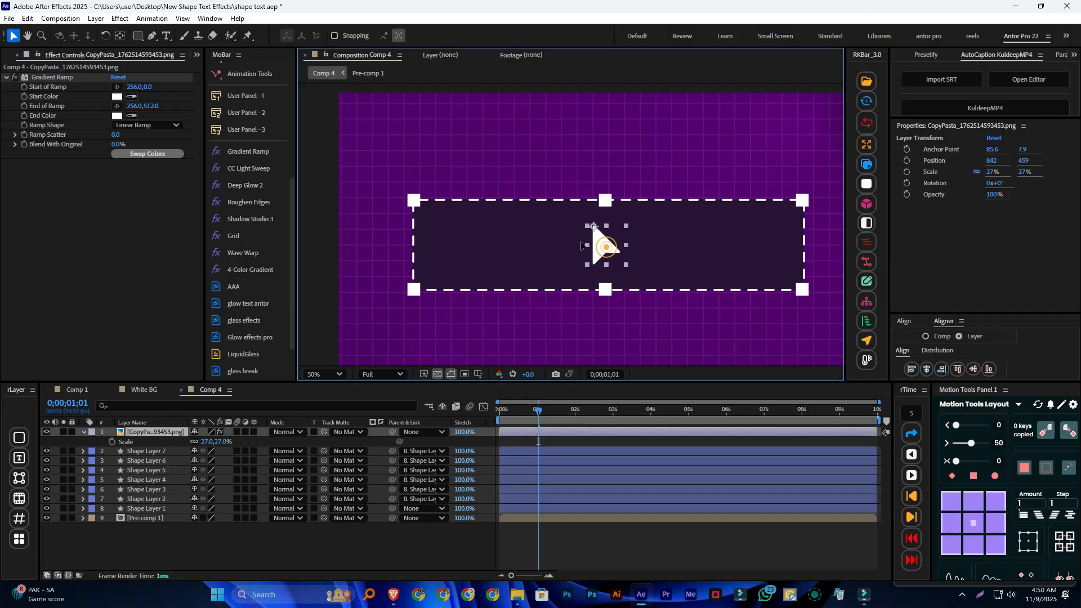
left_click_drag(581, 245, 403, 219)
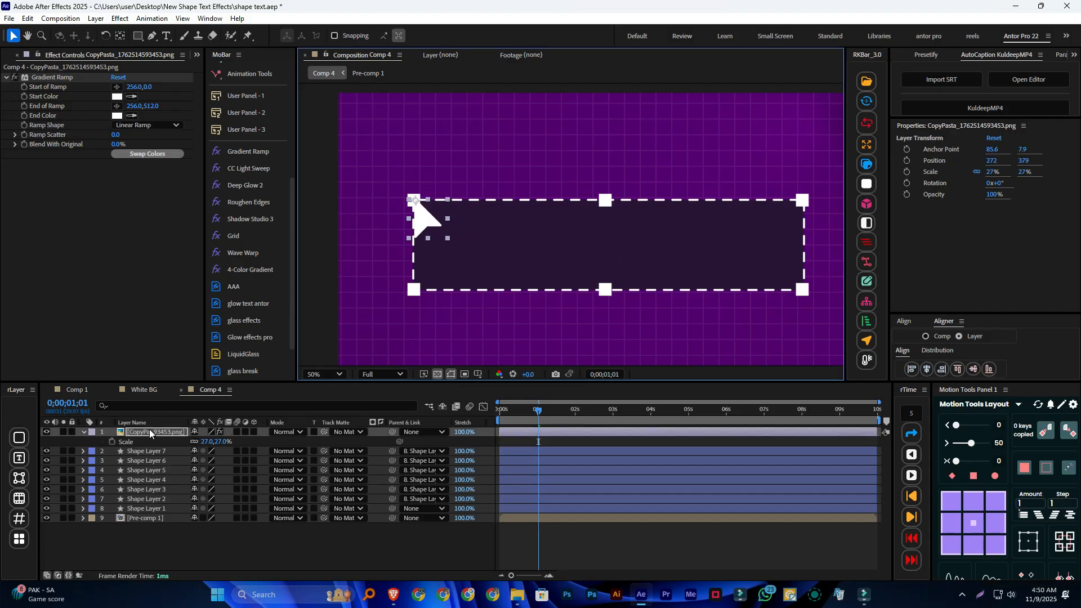
Reveal the arrow layer's Position and Rotation properties and move the current time to 0;00;01;00
key("p")
key("shift+r")
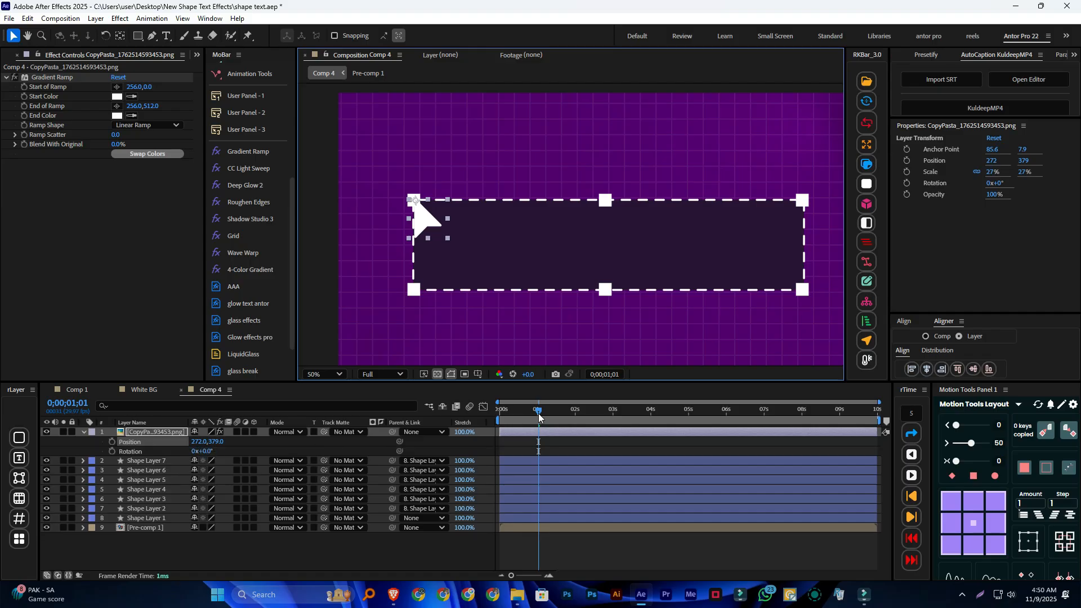
mouse_move(538, 416)
left_mouse_down()
mouse_move(491, 416)
mouse_move(537, 421)
left_mouse_up()
Reveal Shape Layer 1's keyframes and shift the layer in time so it starts at 0;00;01;00
left_click(160, 518)
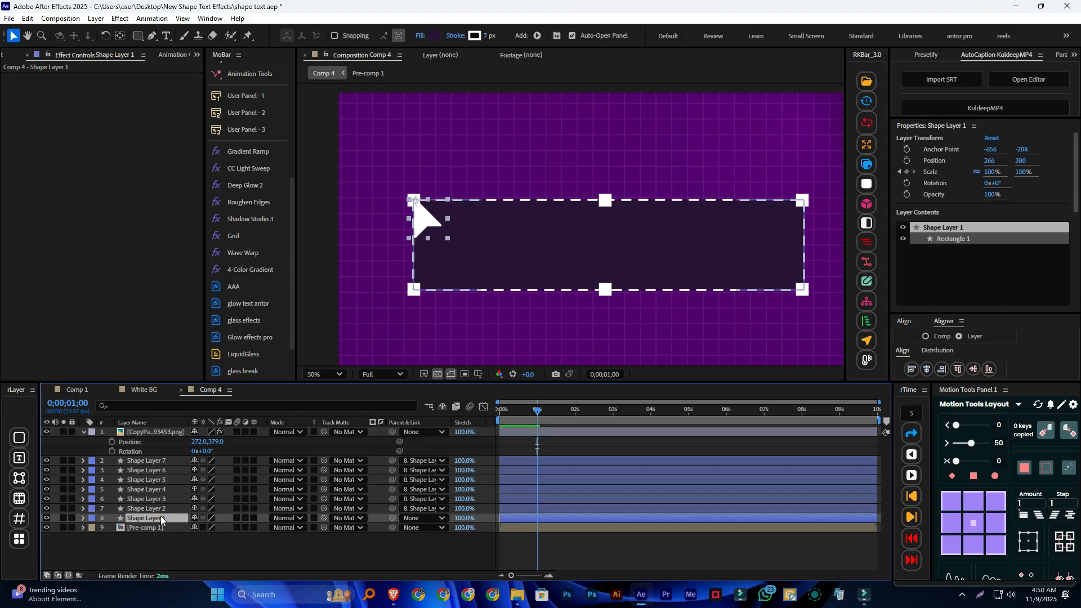
key("u")
left_click_drag(540, 415, 500, 422)
left_click(499, 527)
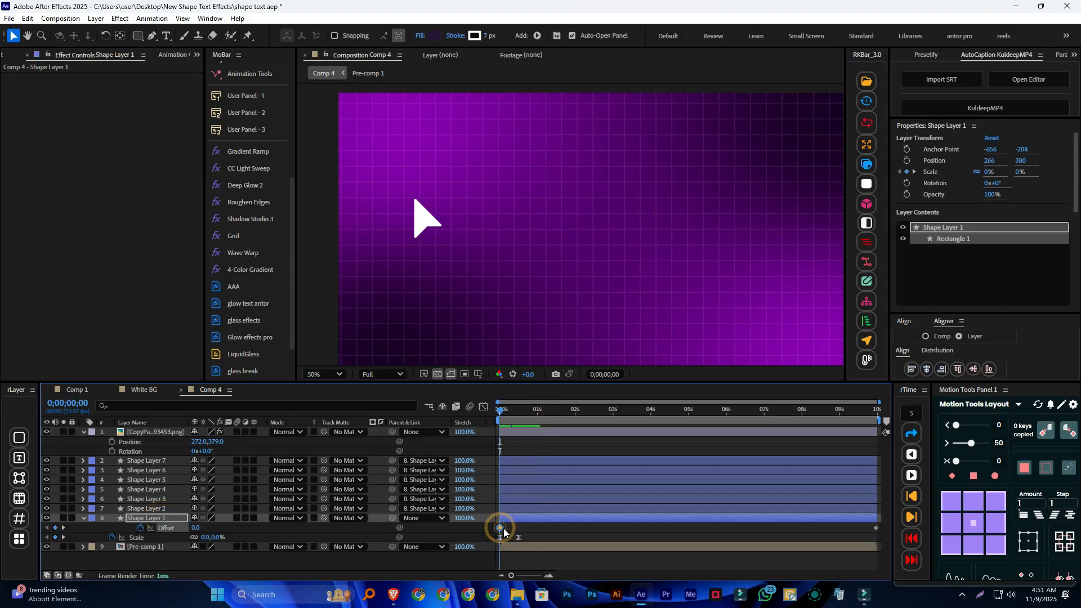
left_click_drag(499, 415, 518, 414)
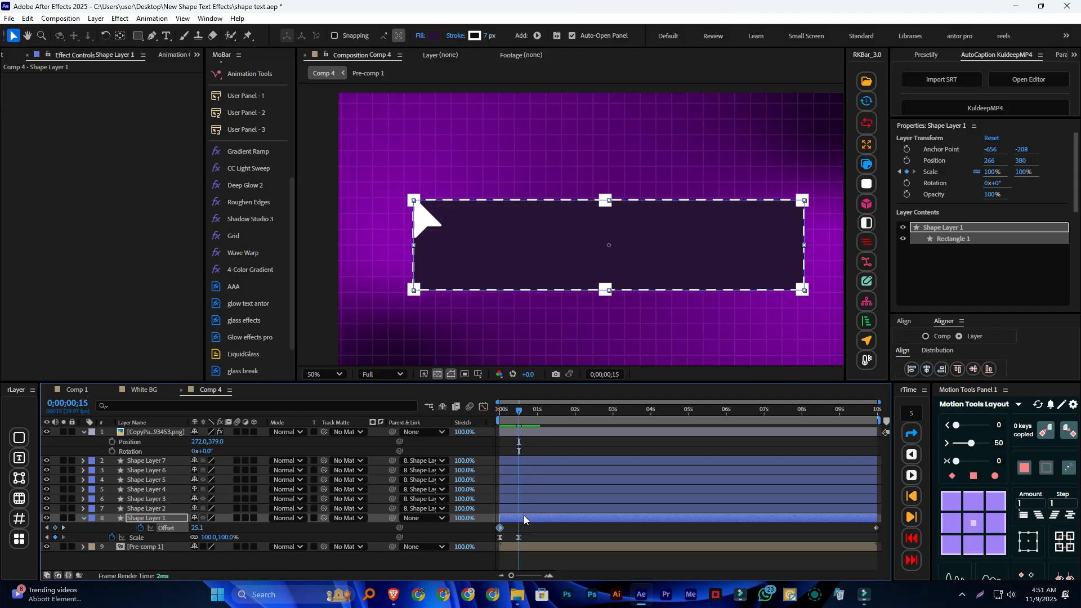
left_click_drag(518, 409, 537, 416)
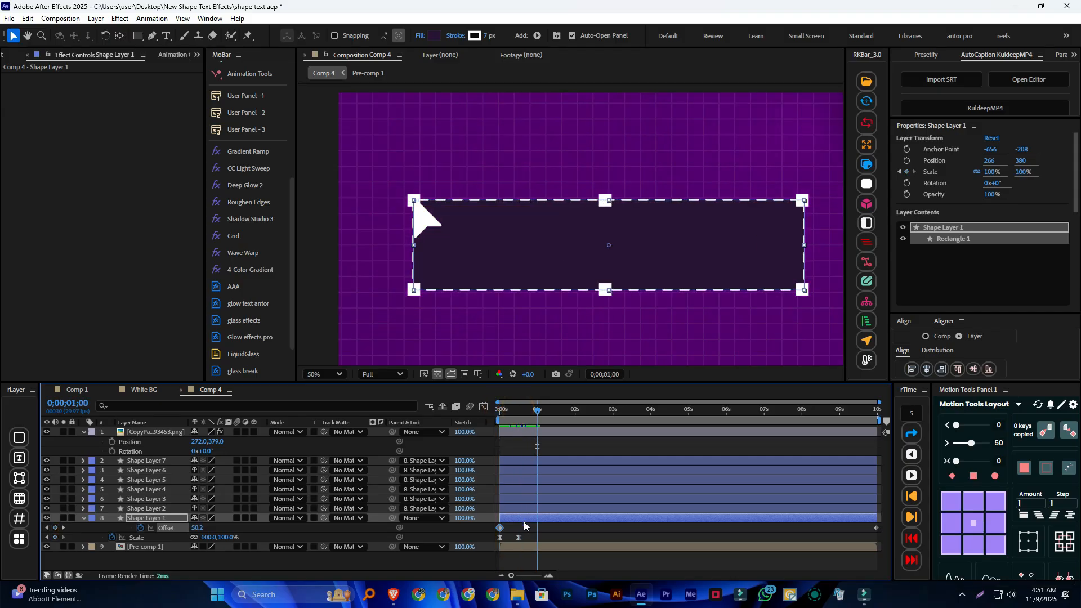
left_click_drag(523, 522, 558, 515)
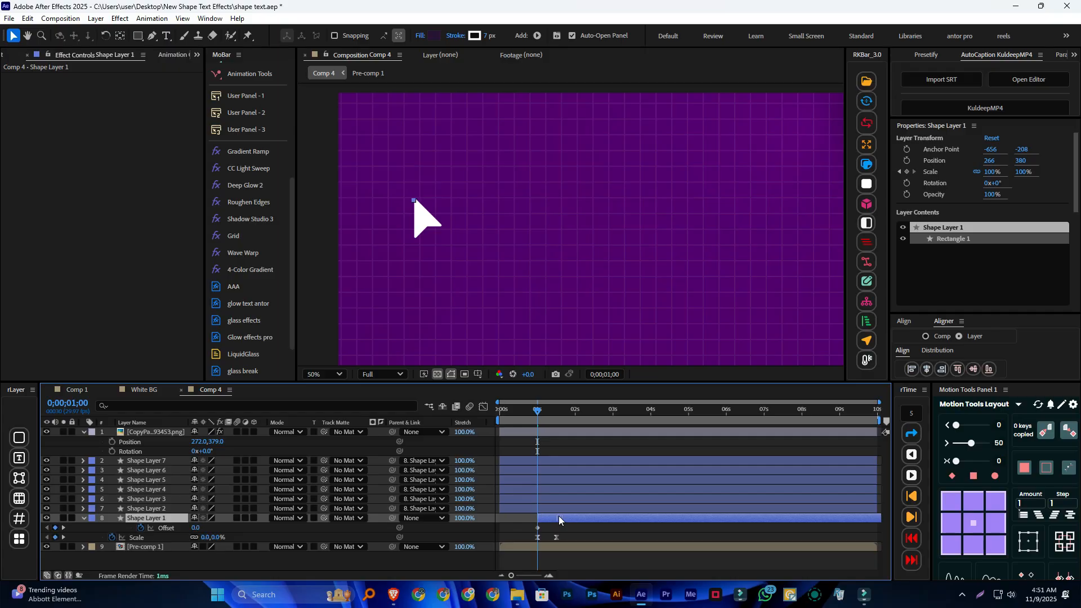
Add Position and Rotation keyframes to the arrow layer at 0;00;00;00 and 0;00;01;00
left_click_drag(538, 410, 498, 417)
left_click(161, 432)
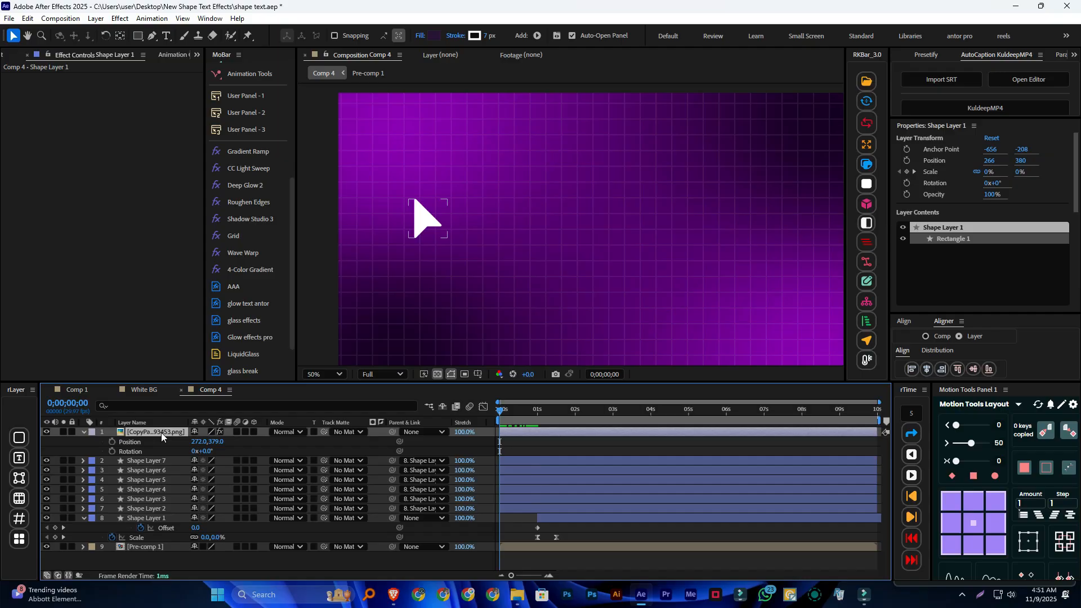
left_click(113, 440)
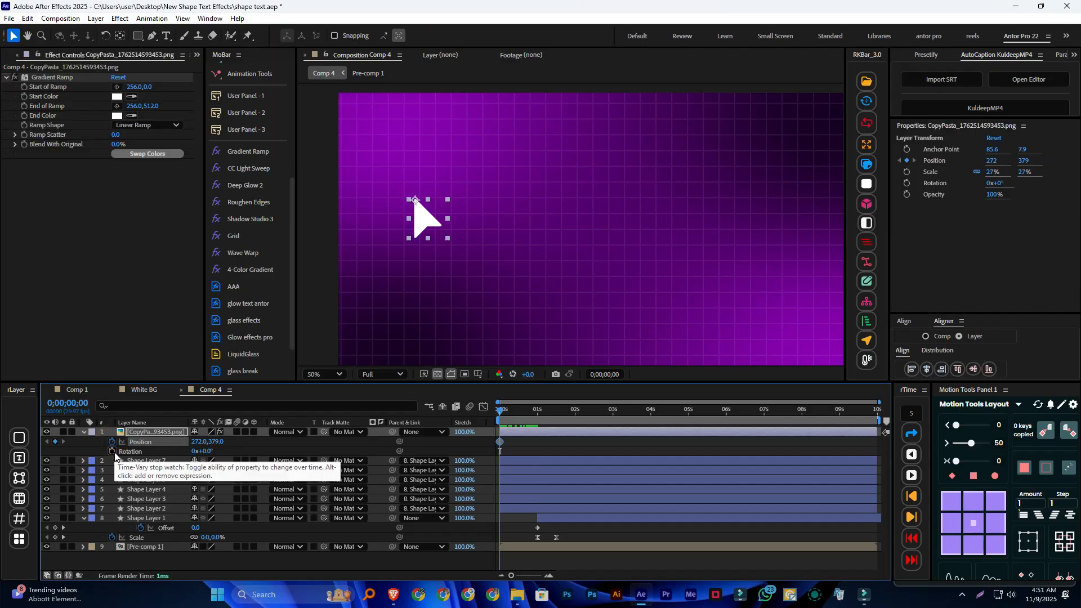
left_click(112, 451)
left_click_drag(499, 413, 537, 416)
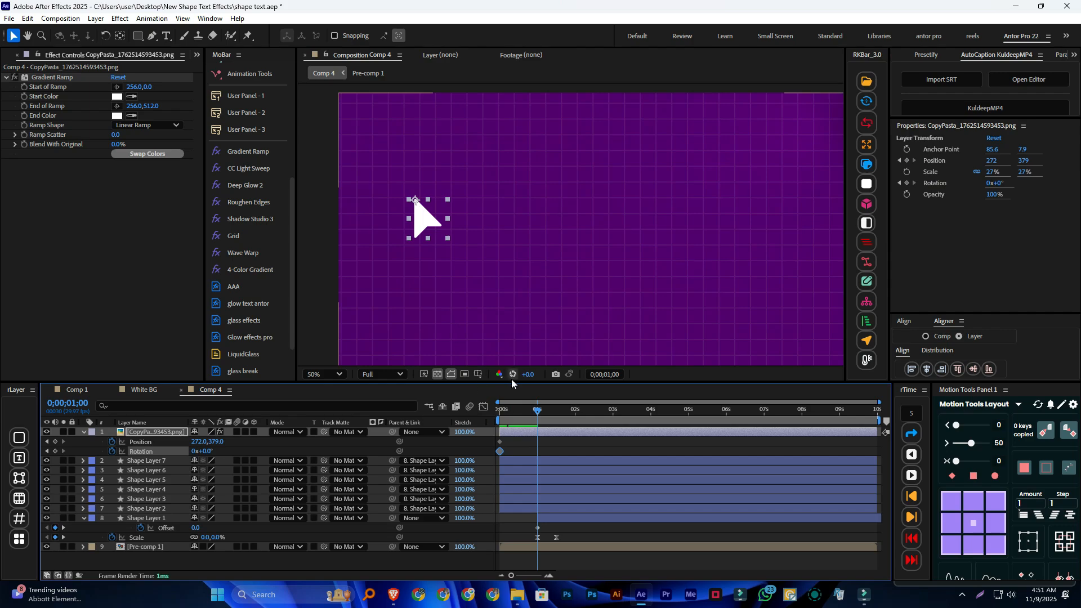
left_click(56, 442)
left_click(55, 451)
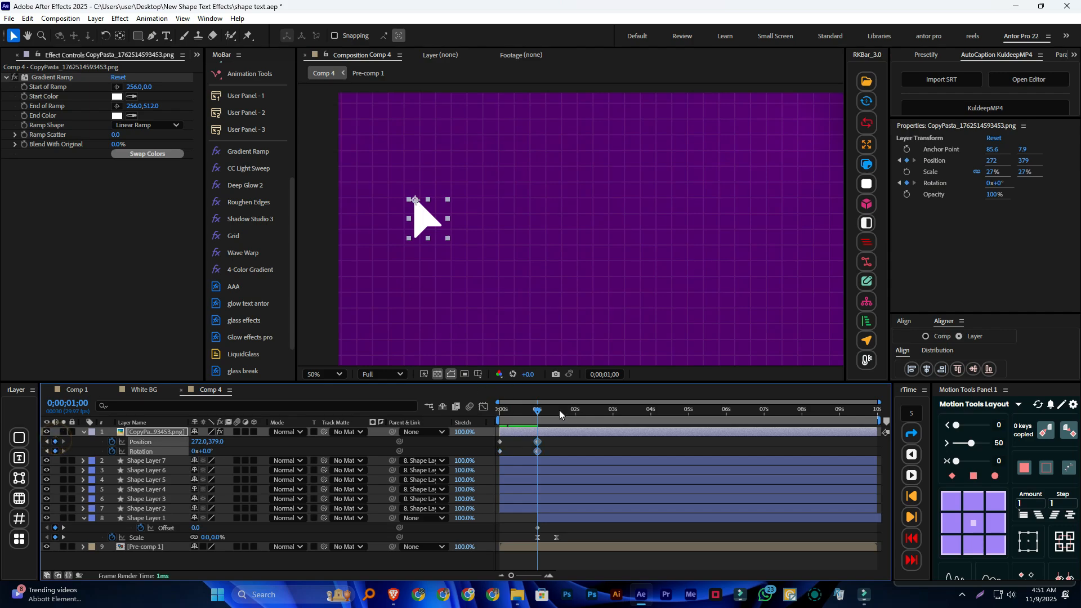
Set the arrow layer's Rotation keyframe at 0;00;00;00 to 3°
left_click_drag(538, 412, 495, 455)
left_click(506, 443)
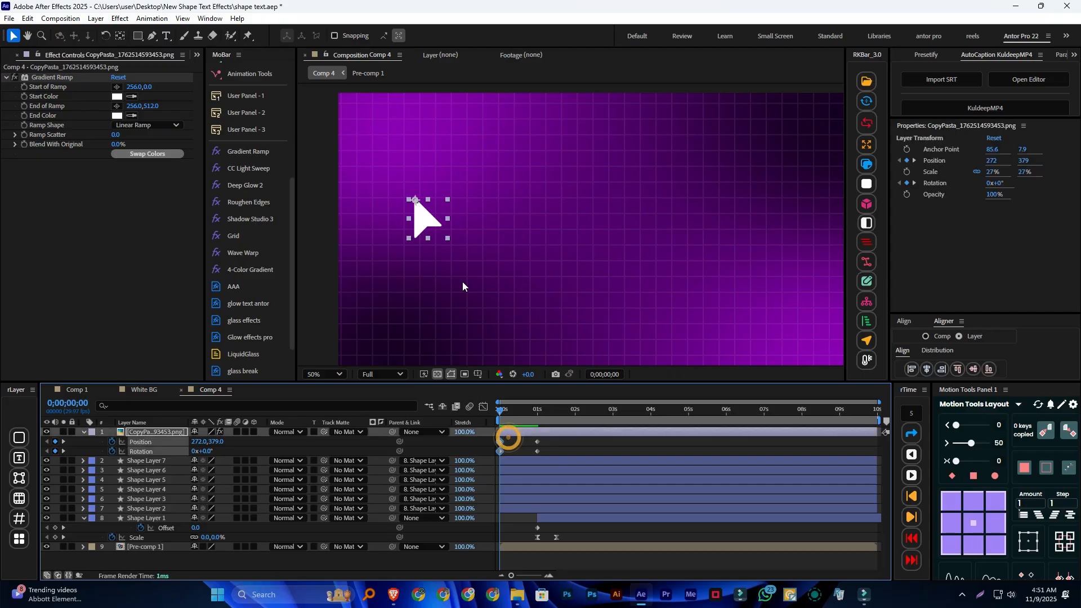
mouse_move(201, 454)
left_mouse_down()
mouse_move(216, 450)
mouse_move(207, 451)
left_mouse_up()
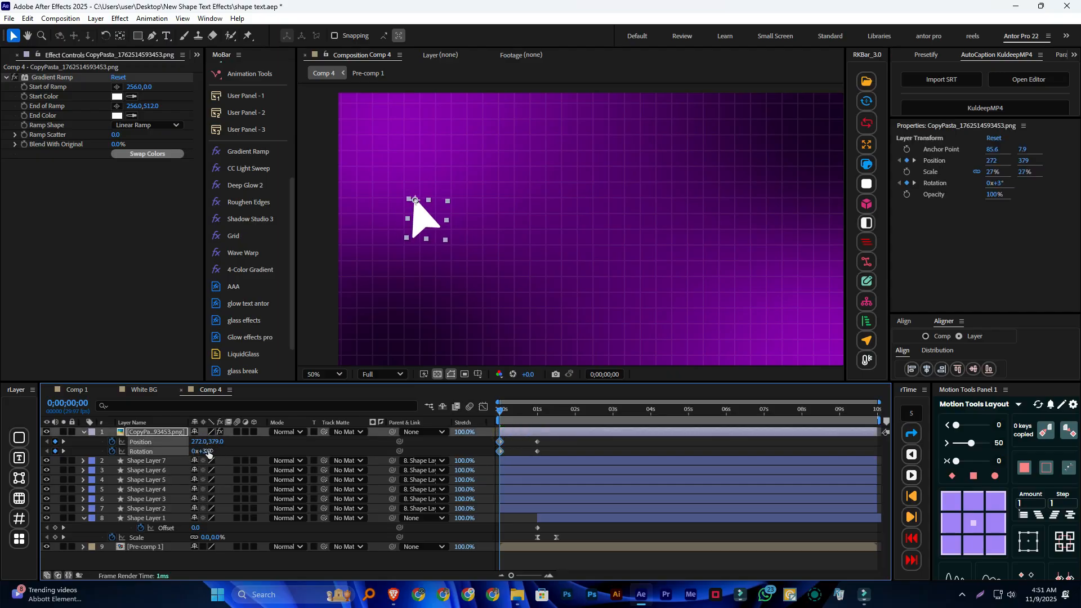
Move the arrow off the frame's left edge at 0;00;00;00, to about position -140, 687, and preview its entrance
key("comma")
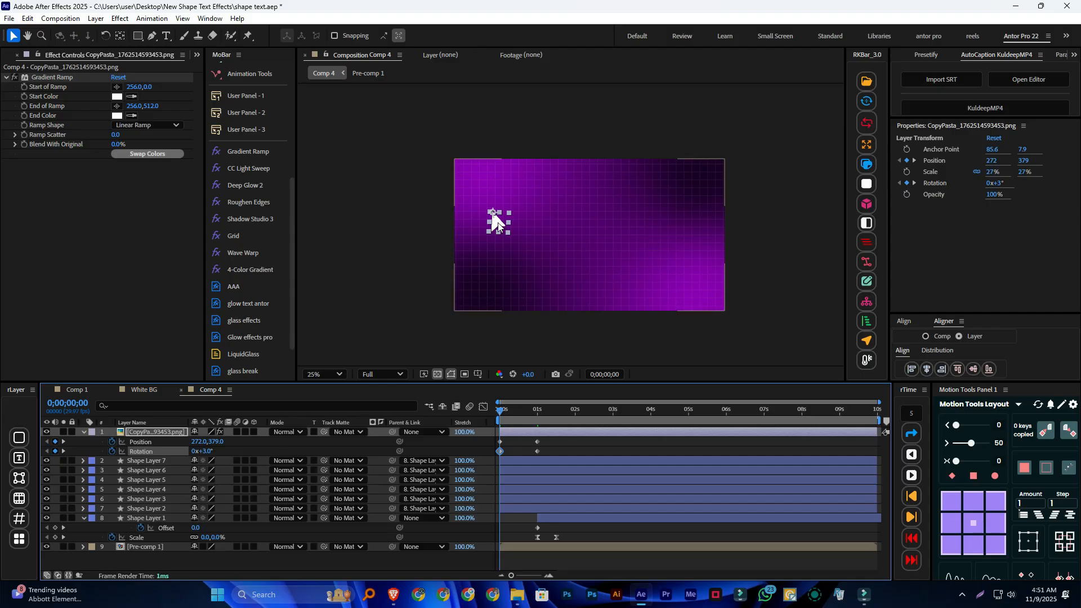
left_click_drag(496, 223, 441, 269)
key("space")
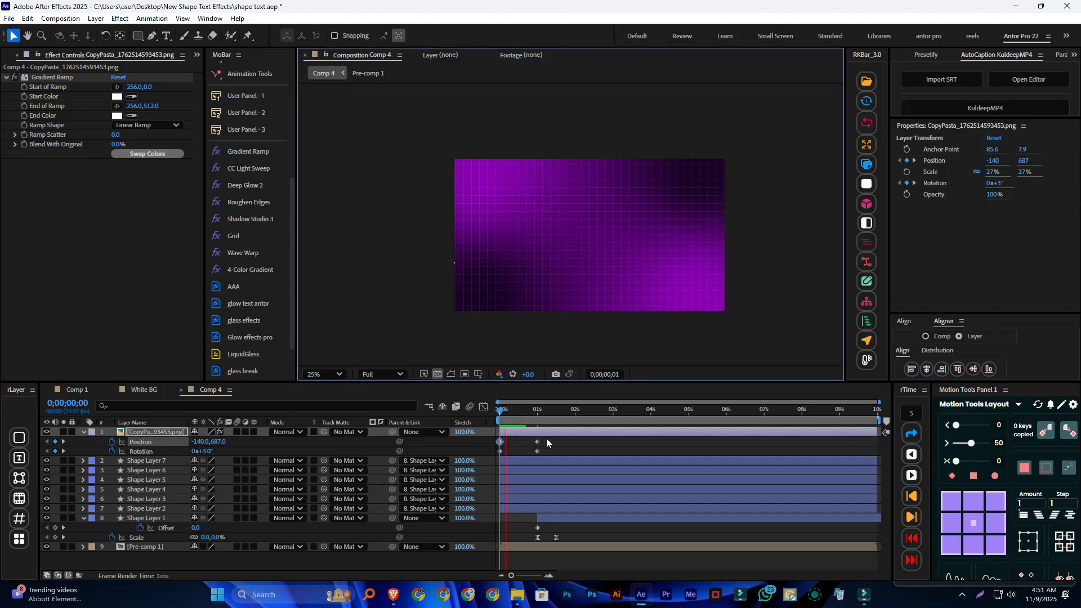
key("space")
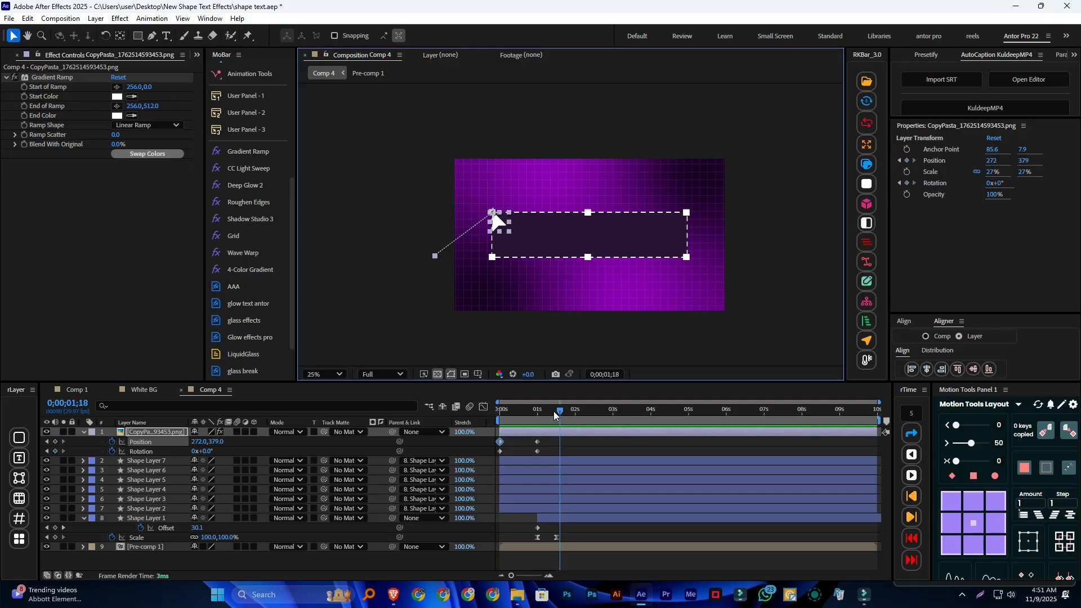
Retime the arrow's second Position and Rotation keyframes and the start of Shape Layer 1 to 0;00;00;15, and preview the timing
left_click_drag(558, 411, 518, 445)
left_click(912, 517)
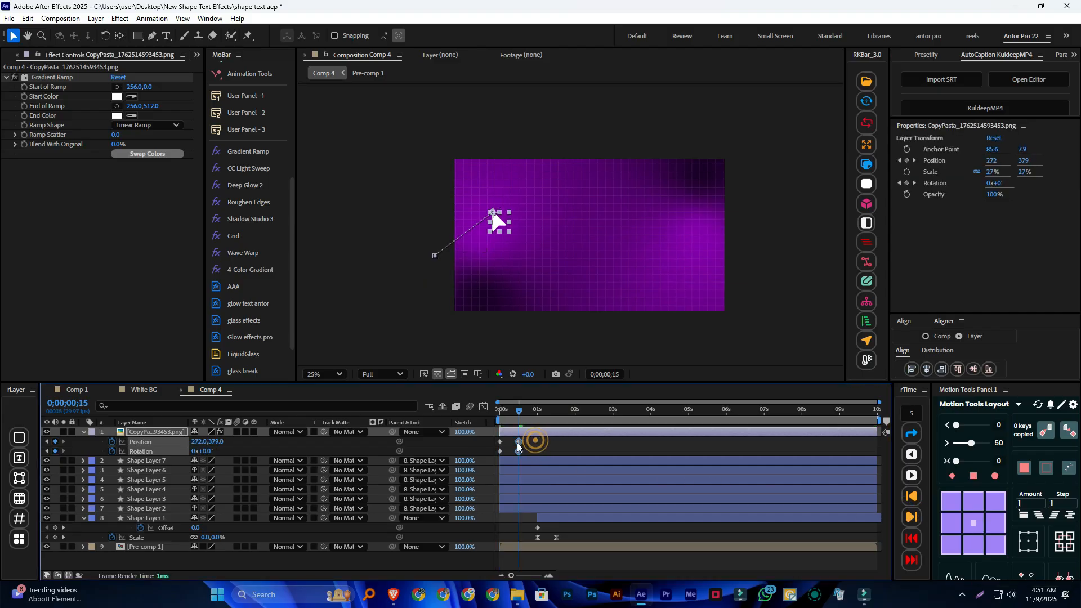
left_click_drag(559, 517, 541, 518)
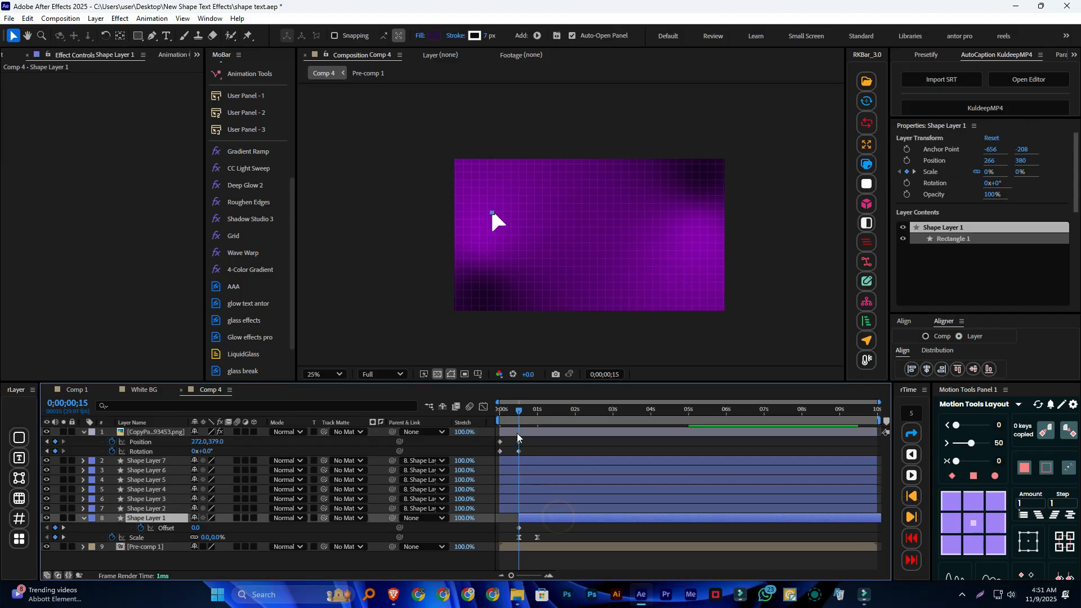
left_click_drag(519, 412, 450, 409)
key("space")
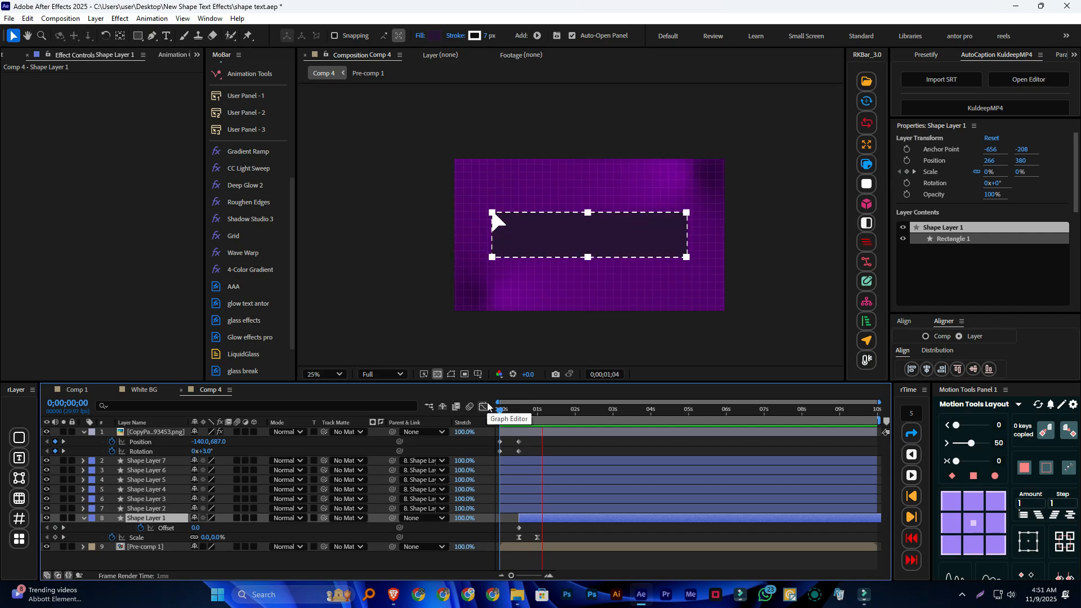
Set the arrow's Rotation keyframe at 0;00;00;15 to -22° and preview the entrance
left_click_drag(543, 410, 519, 415)
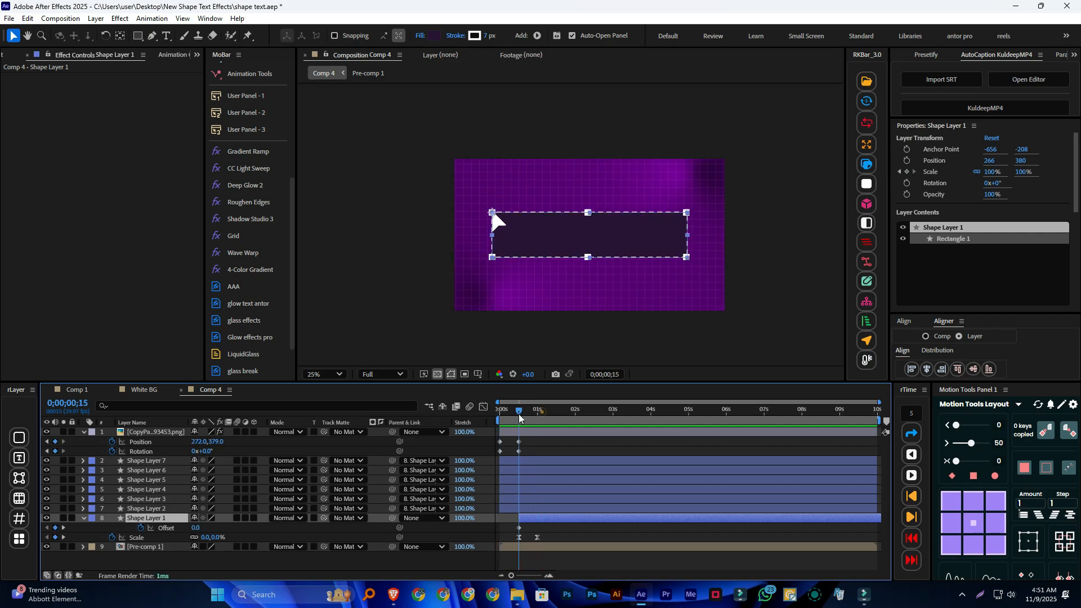
left_click_drag(204, 451, 197, 450)
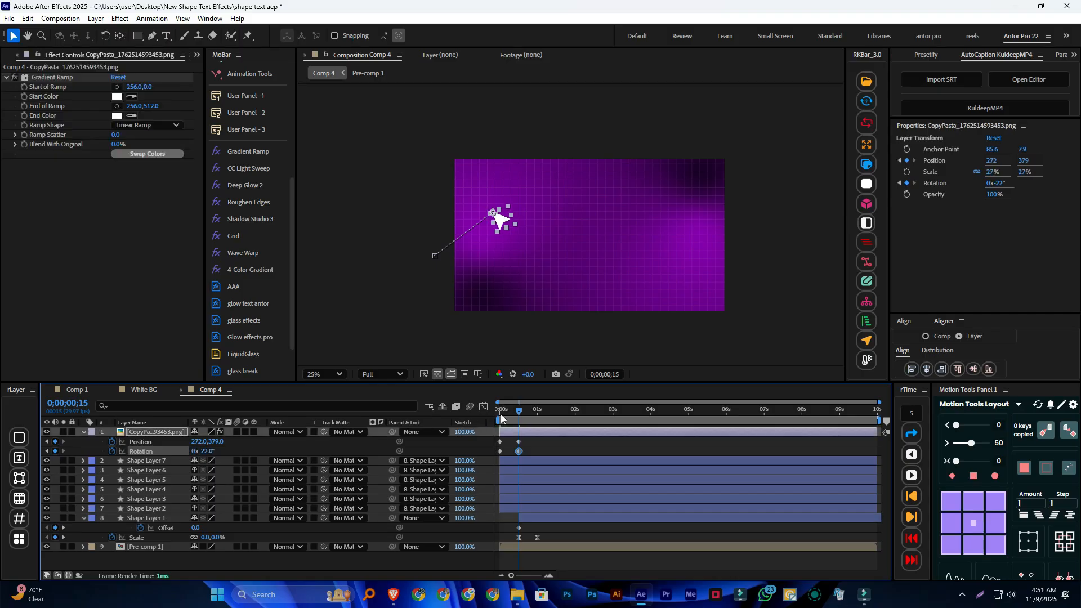
left_click_drag(521, 409, 356, 420)
key("space")
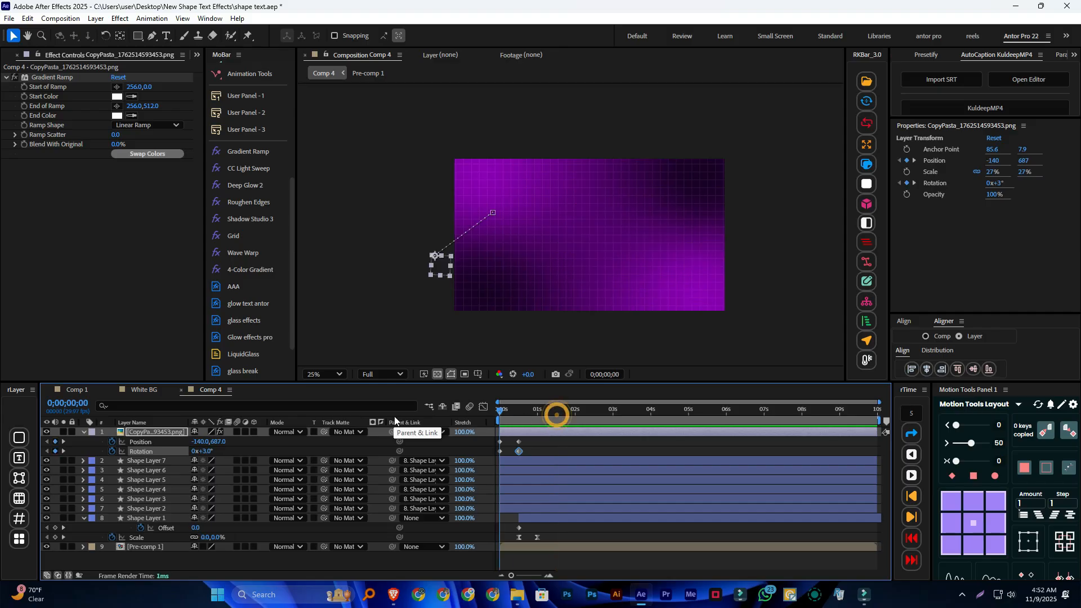
key("space")
left_click(557, 410)
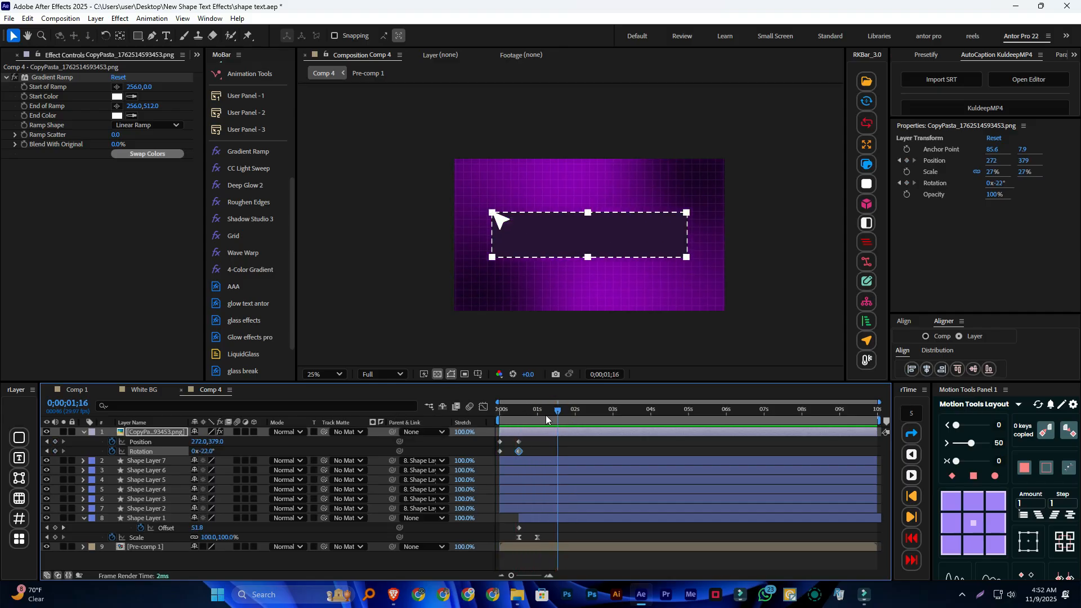
left_click_drag(513, 421, 491, 419)
key("space")
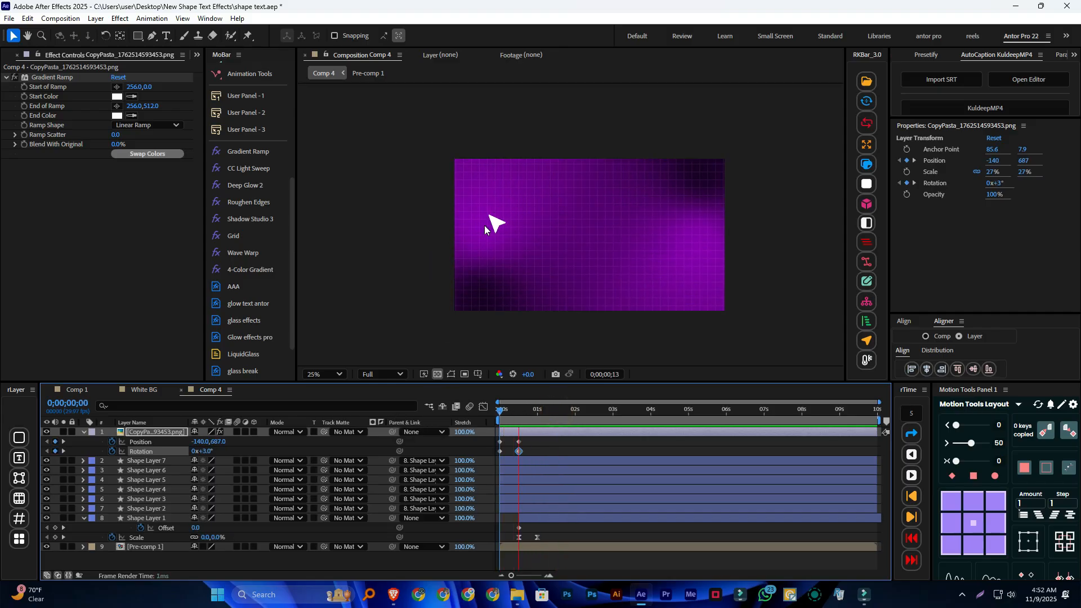
Move the arrow to the dashed rectangle's lower-right corner at 0;00;01;00, about position 1656, 699, and preview the motion
left_click_drag(558, 410, 542, 413)
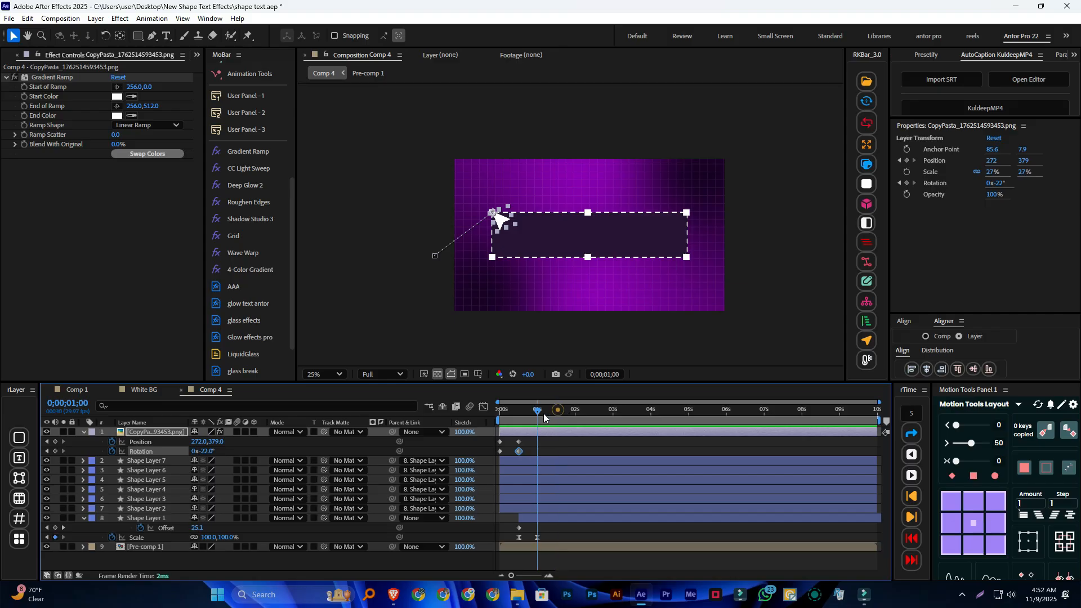
left_click(557, 439)
left_click_drag(504, 228, 698, 266)
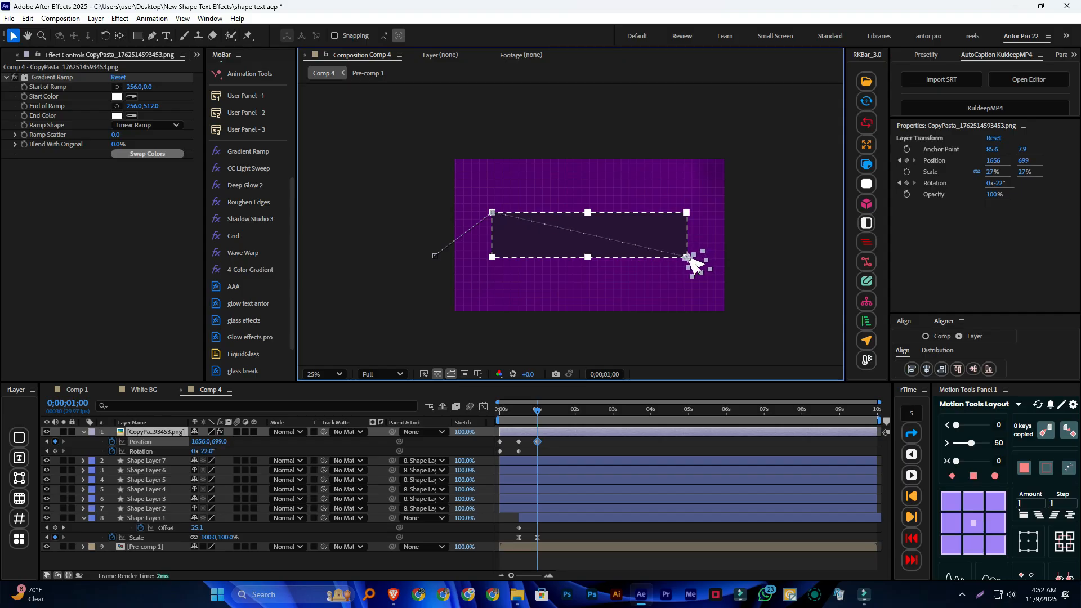
left_click_drag(535, 415, 500, 415)
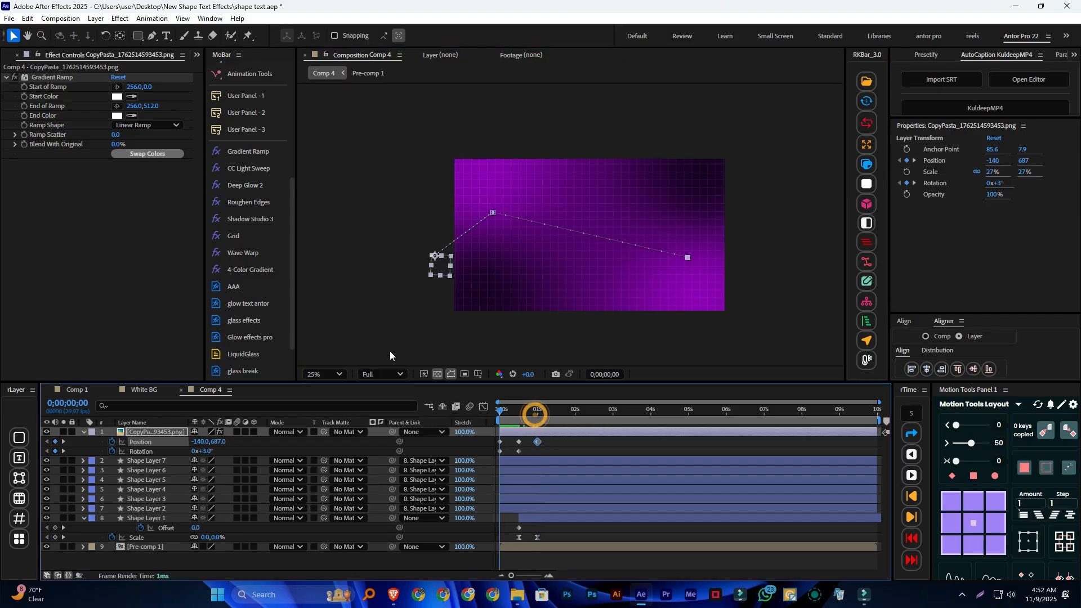
key("space")
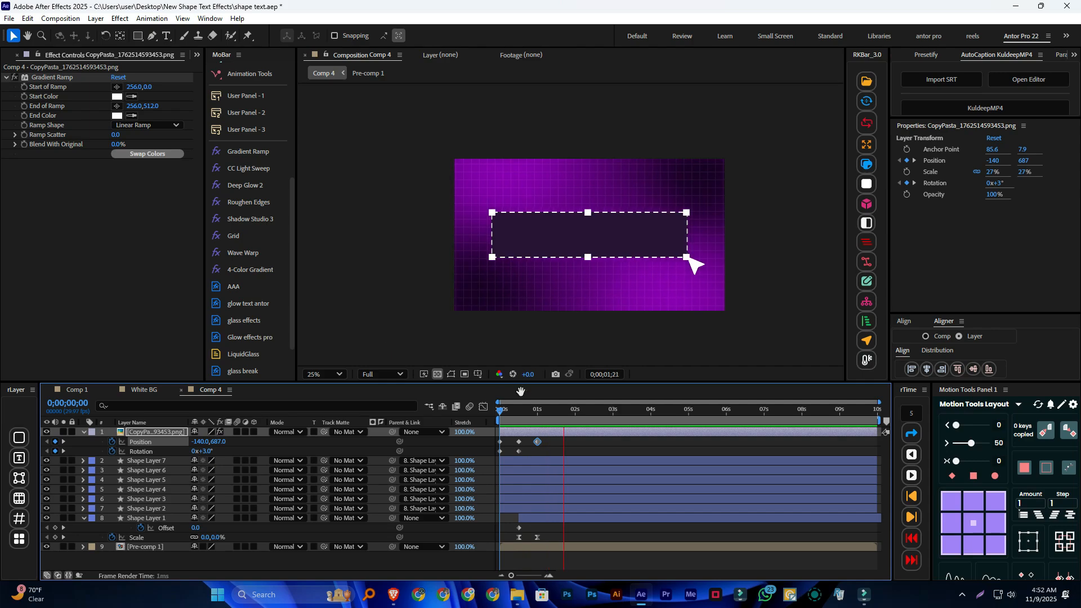
key("space")
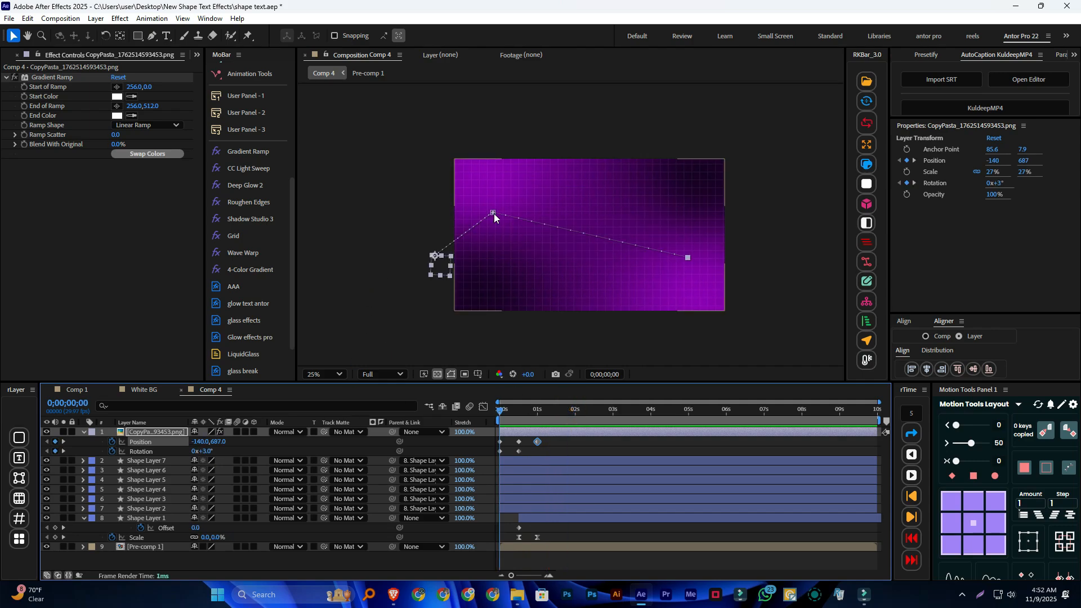
key("space")
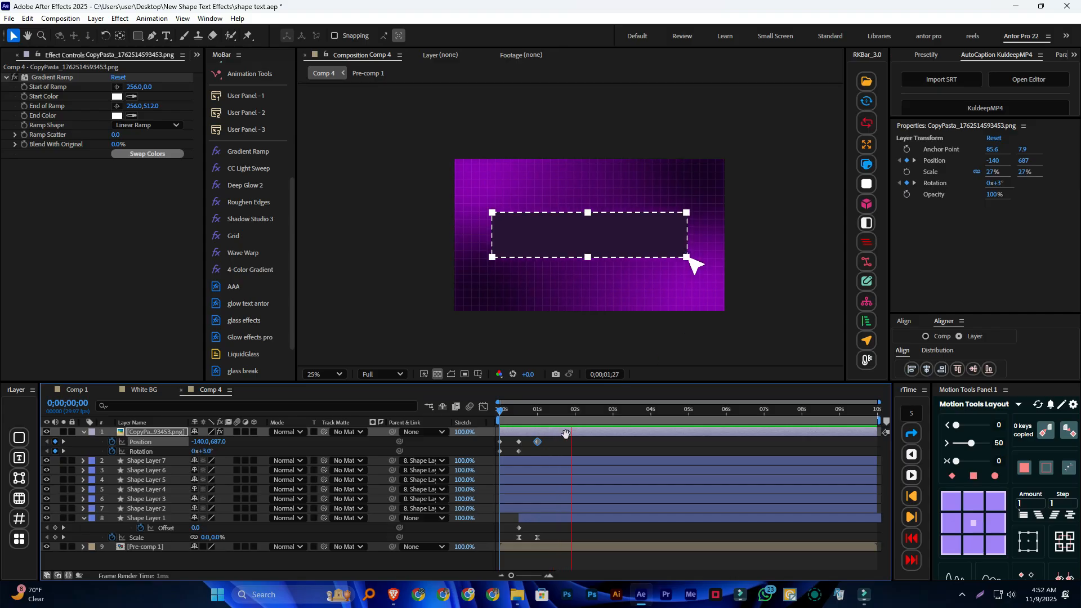
Ease all the arrow layer's Position and Rotation keyframes with a strength of 50 and preview the animation
left_click_drag(573, 406, 500, 453)
left_click(971, 447)
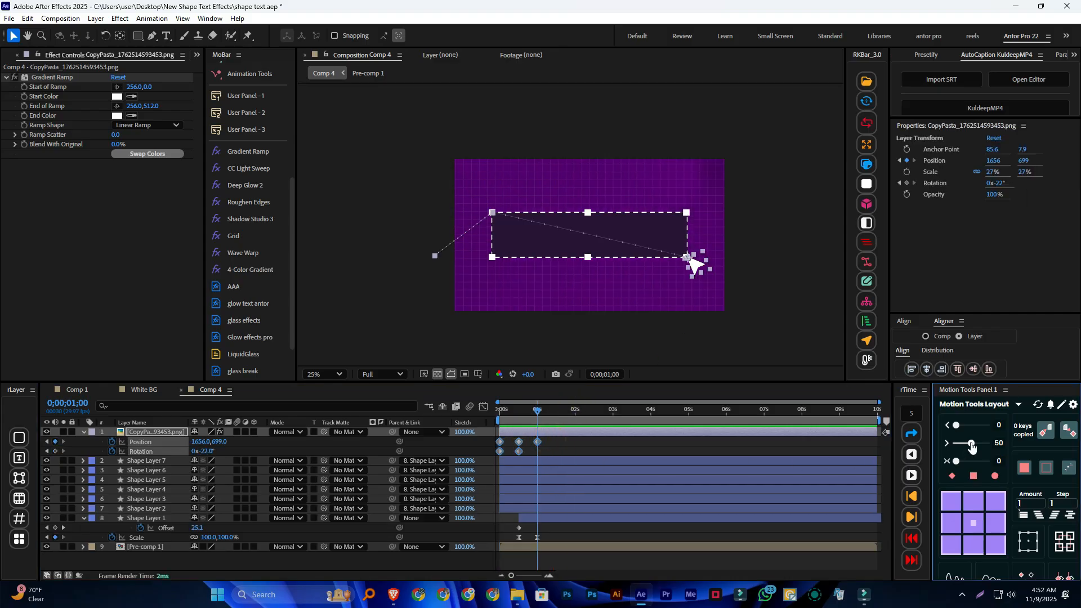
left_click(536, 411)
key("Home")
key("space")
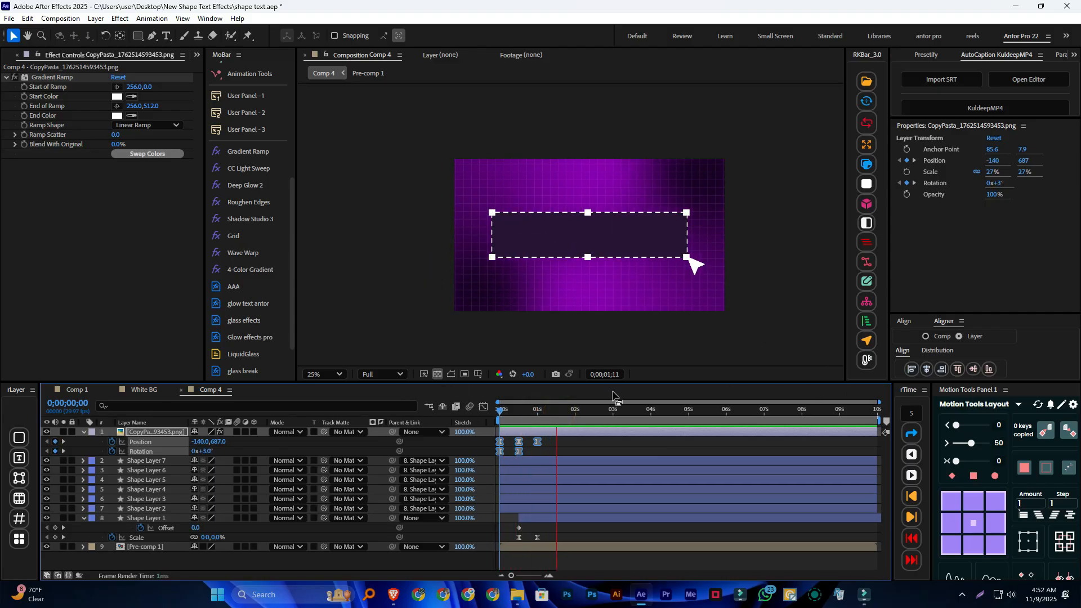
left_click(579, 413)
key("Home")
key("space")
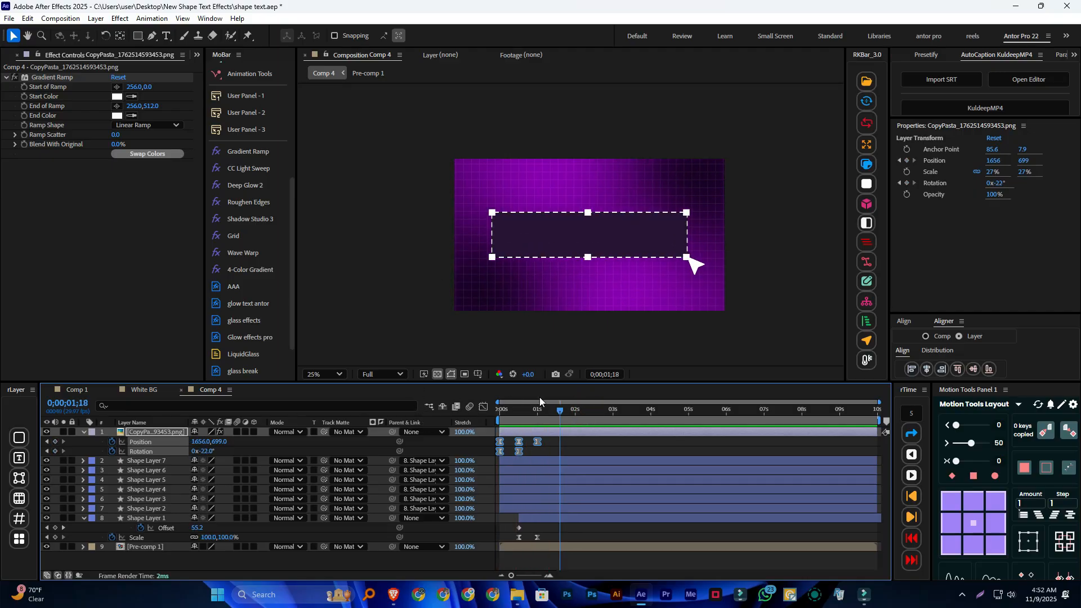
left_click(557, 413)
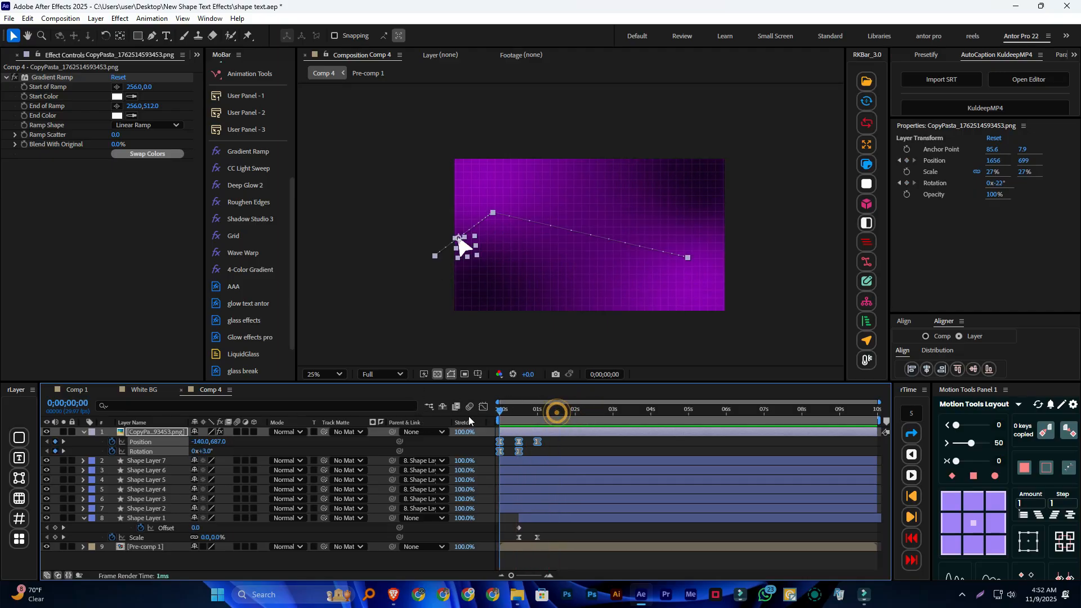
Collapse the arrow layer's properties and add a new text layer reading "শেপ টেক্সট ইফেক্ট"
left_click(83, 431)
left_click(213, 544)
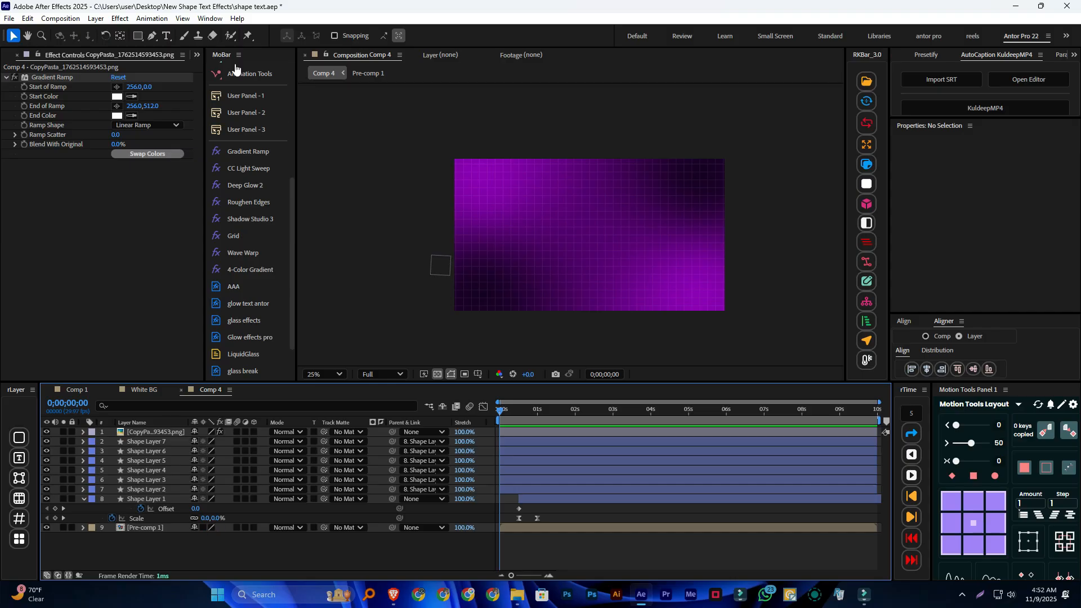
left_click(167, 36)
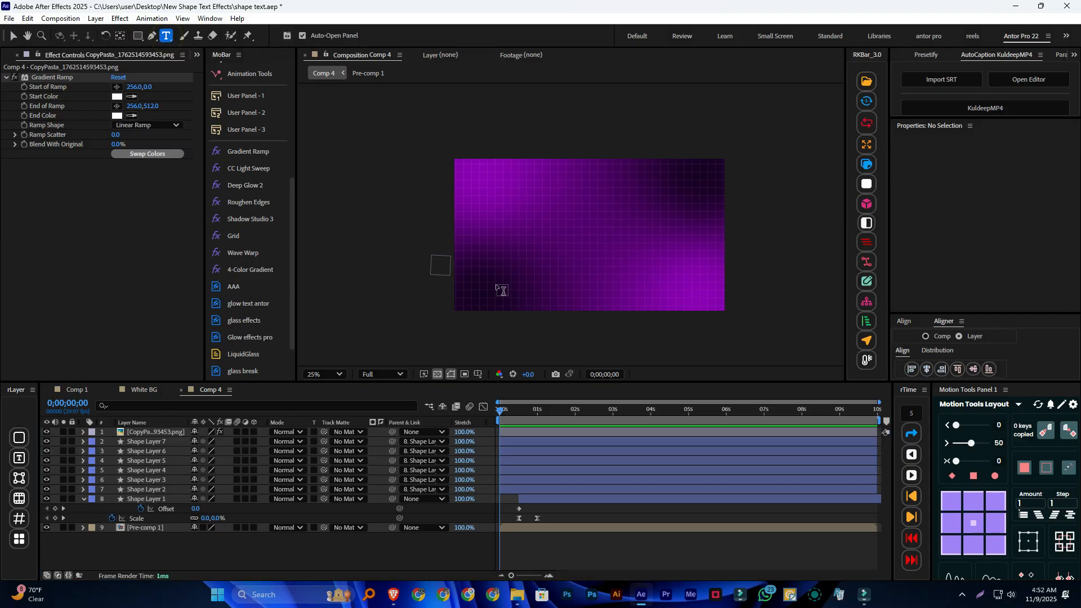
left_click(542, 243)
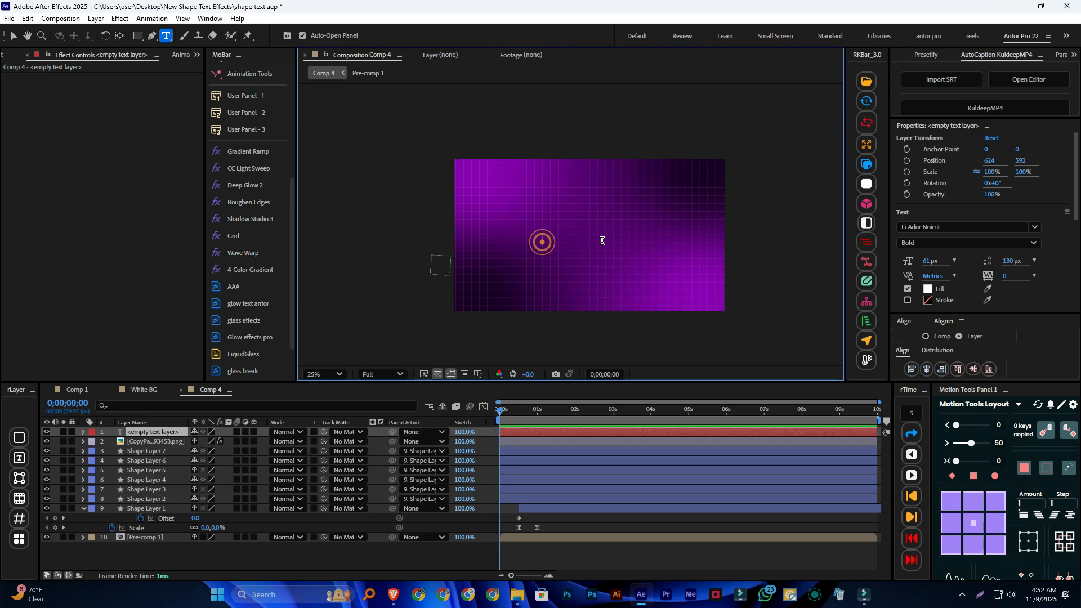
type("shep Te")
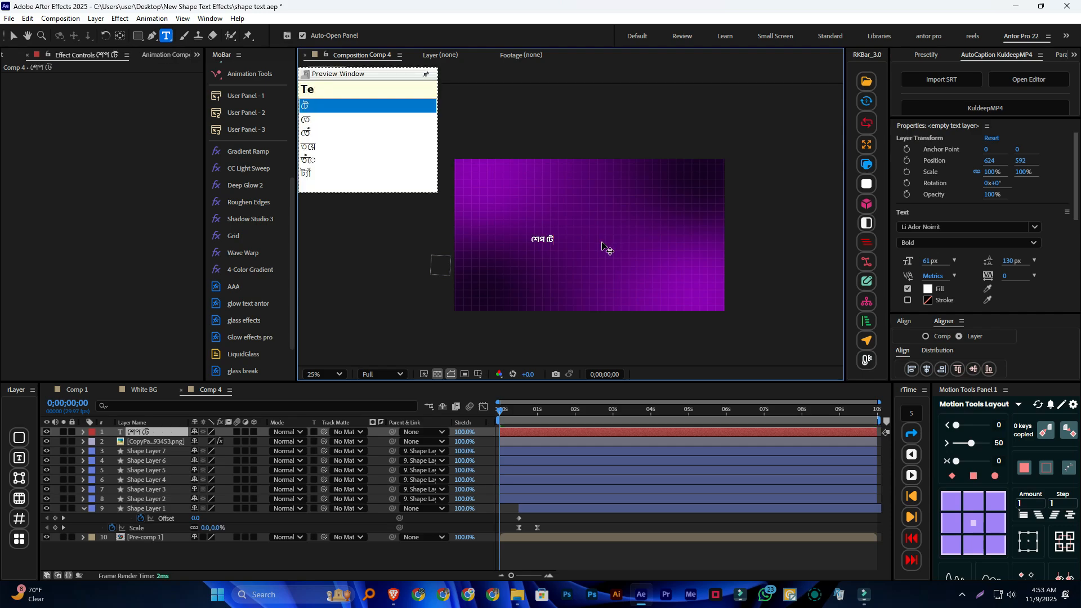
type("xT ifekT")
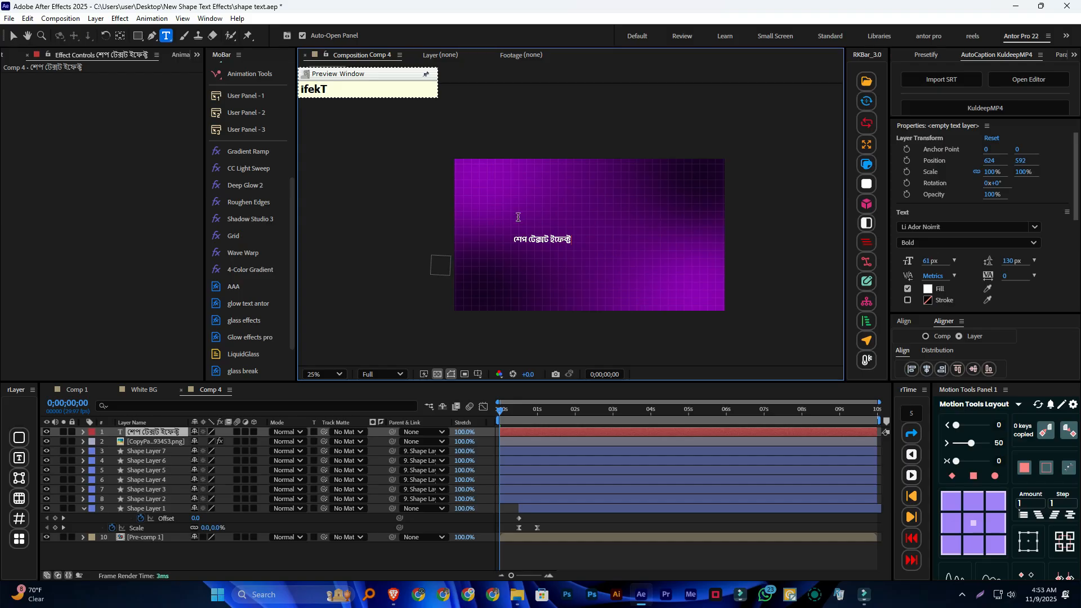
Set the text's font size to 136 px and centre its anchor point on the lettering
left_click(12, 35)
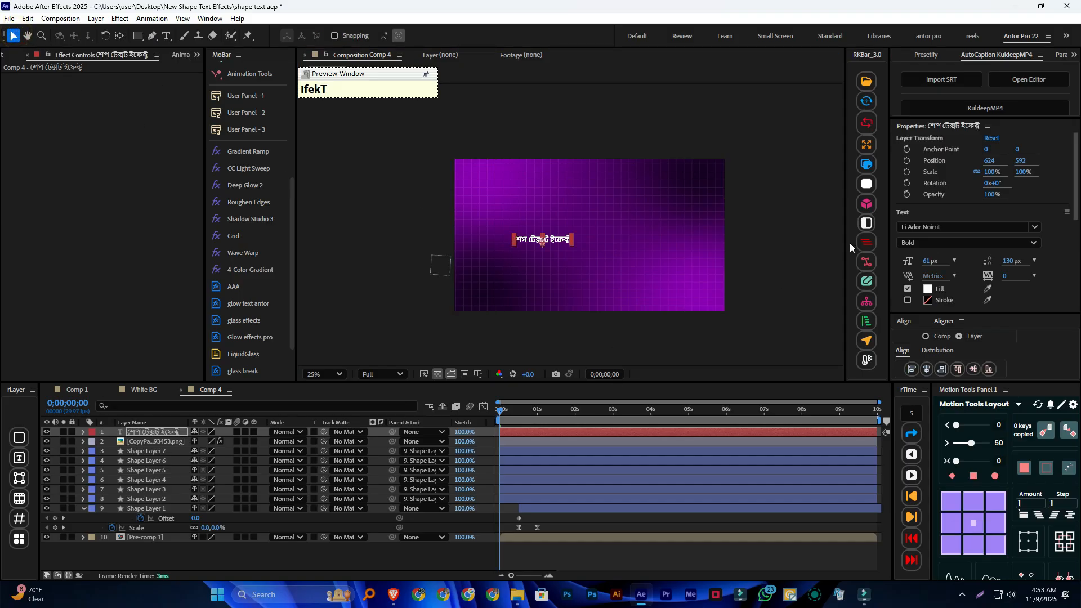
left_click_drag(930, 261, 973, 261)
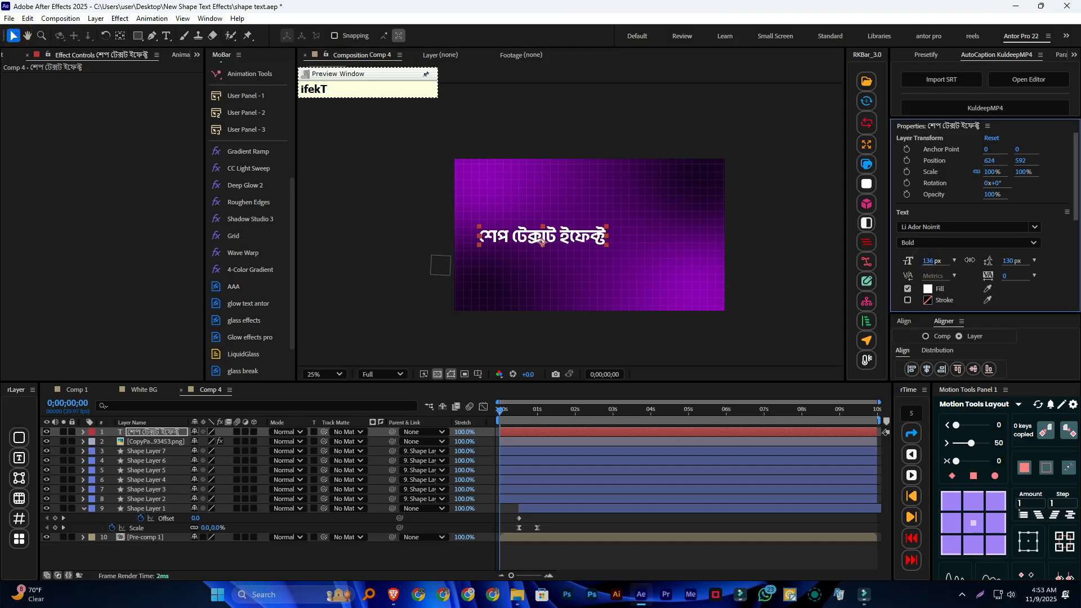
left_click(974, 523)
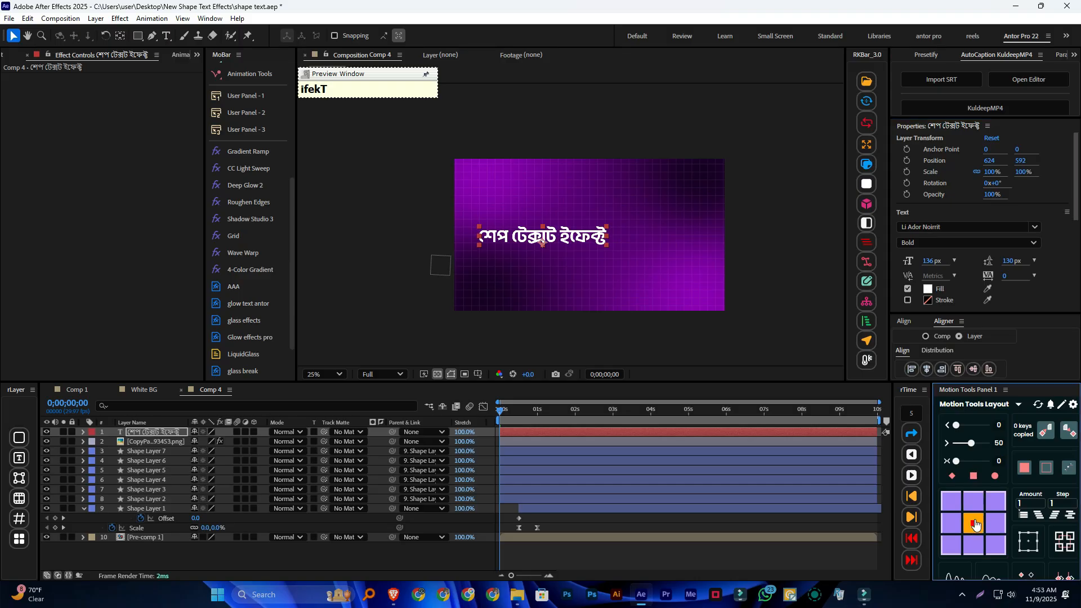
At 0;00;01;00, move the text inside the dashed rectangle and set its font size to 177 px
left_click(498, 416)
left_click_drag(498, 417, 537, 416)
left_click_drag(581, 242, 619, 239)
left_click_drag(931, 260, 955, 262)
left_click(631, 230)
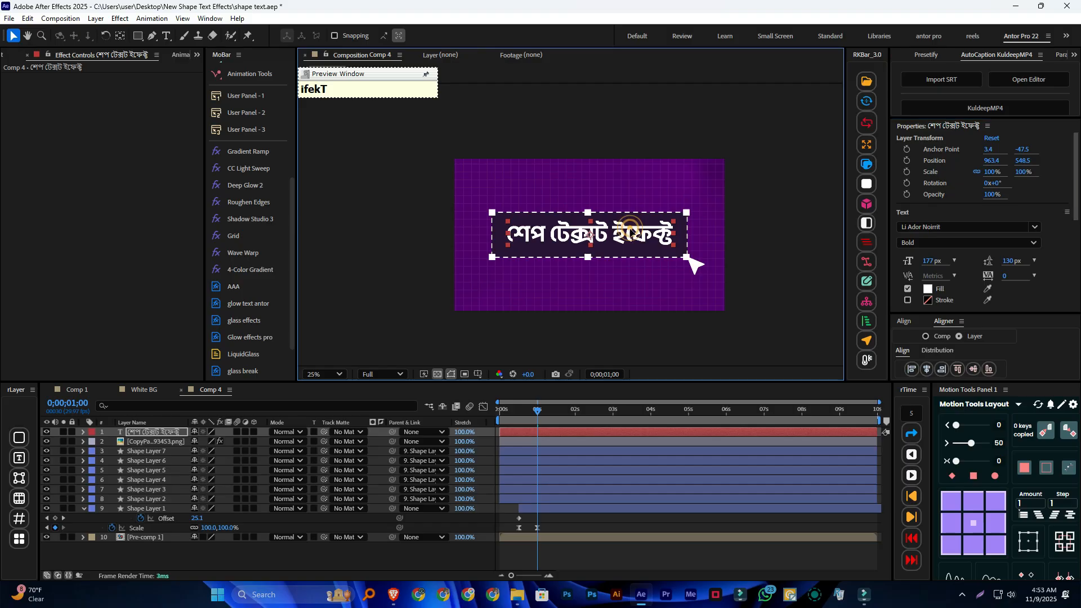
Nudge the text down to position 963.4, 552.5 to centre it in the rectangle, and preview the animation
key("Down")
key("Down")
key("Down")
key("Down")
key("Down")
key("Up")
key("Up")
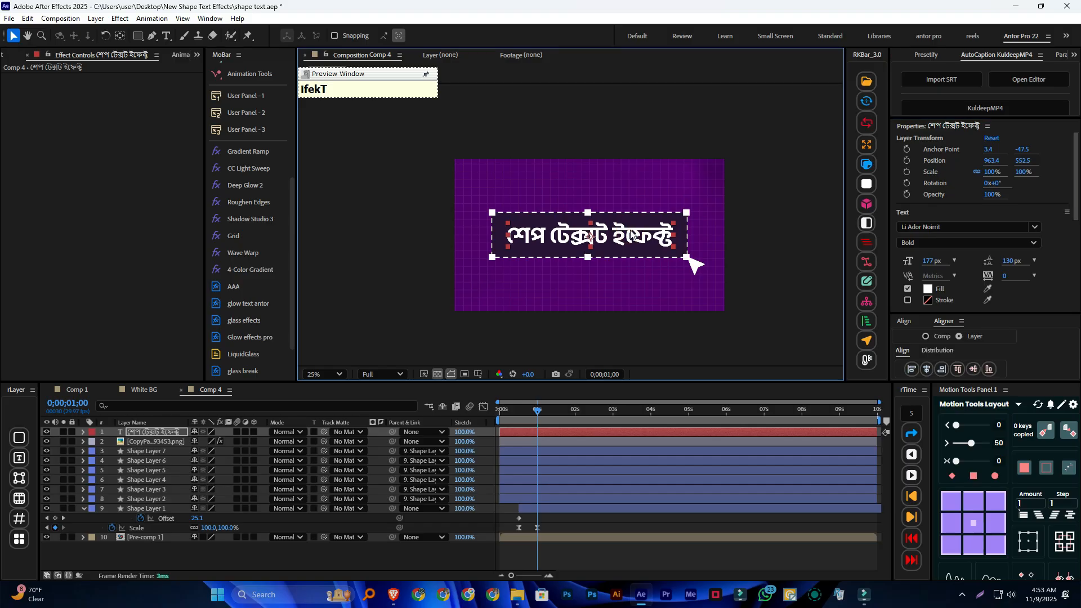
left_click_drag(535, 418, 491, 413)
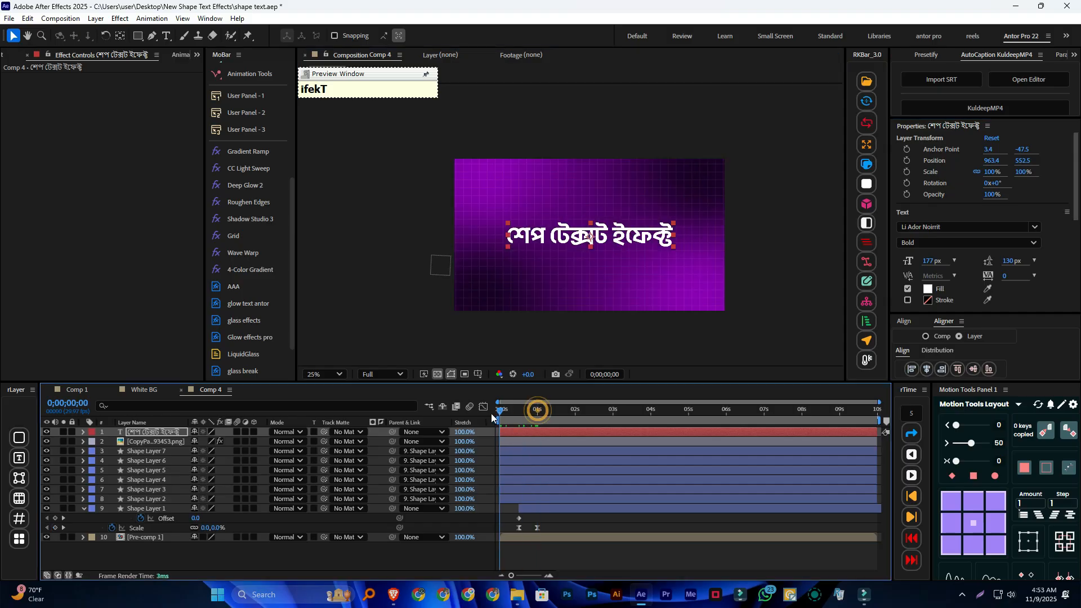
key("space")
key("space")
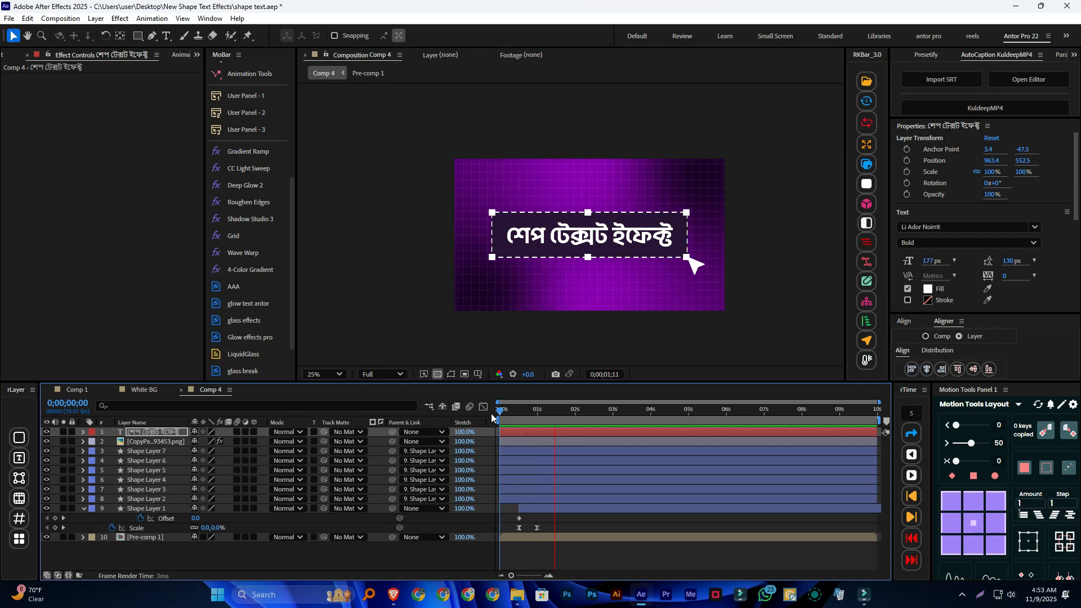
Apply the "Glow effects pro" preset to the text layer with the time at 0;00;01;00
left_click_drag(555, 415, 538, 417)
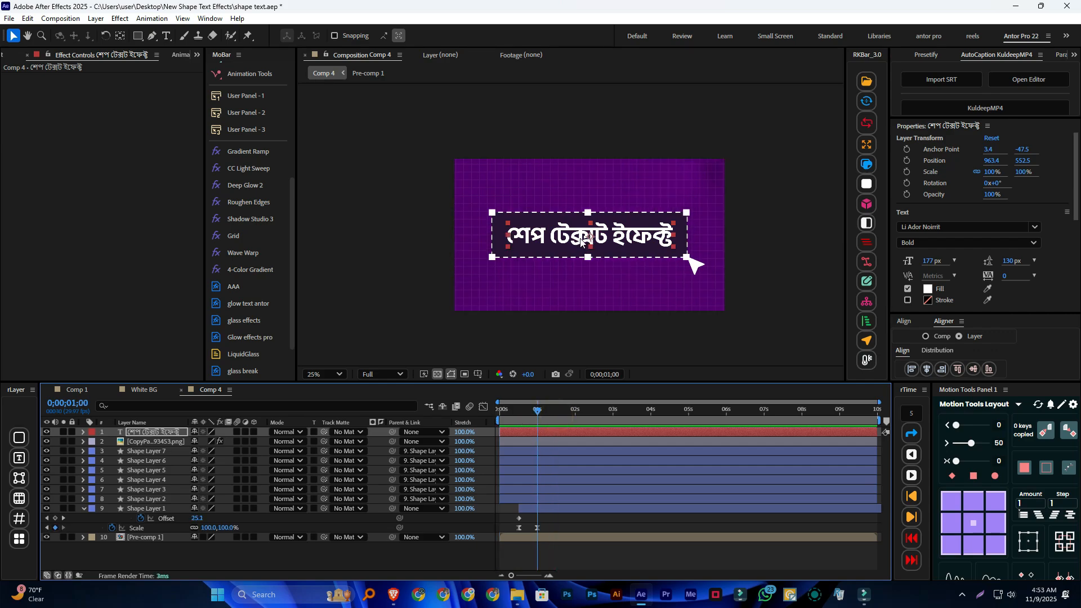
scroll(235, 255, "down", 1)
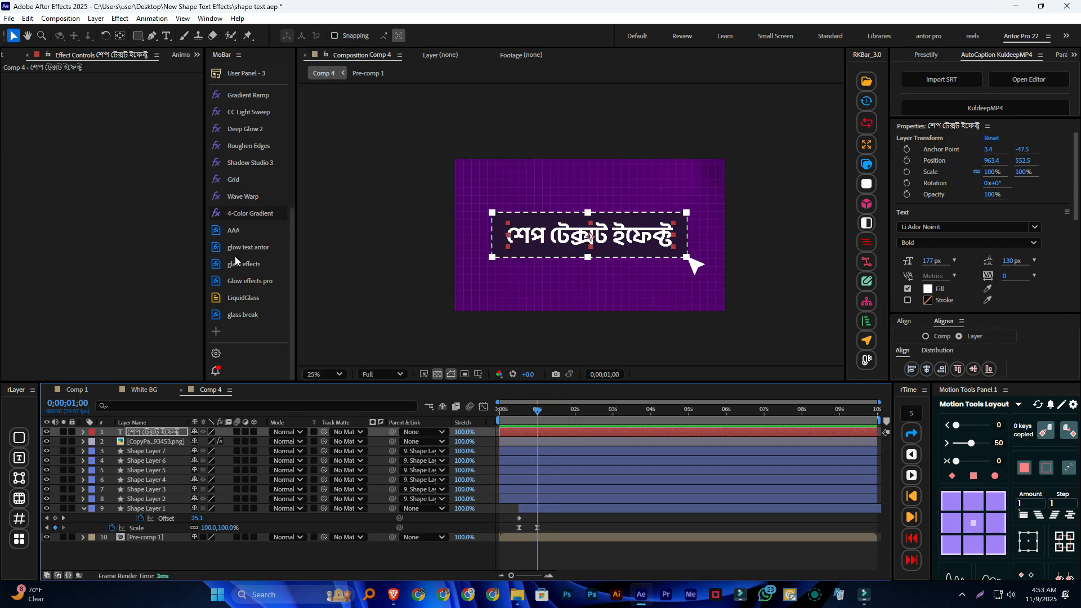
left_click(271, 287)
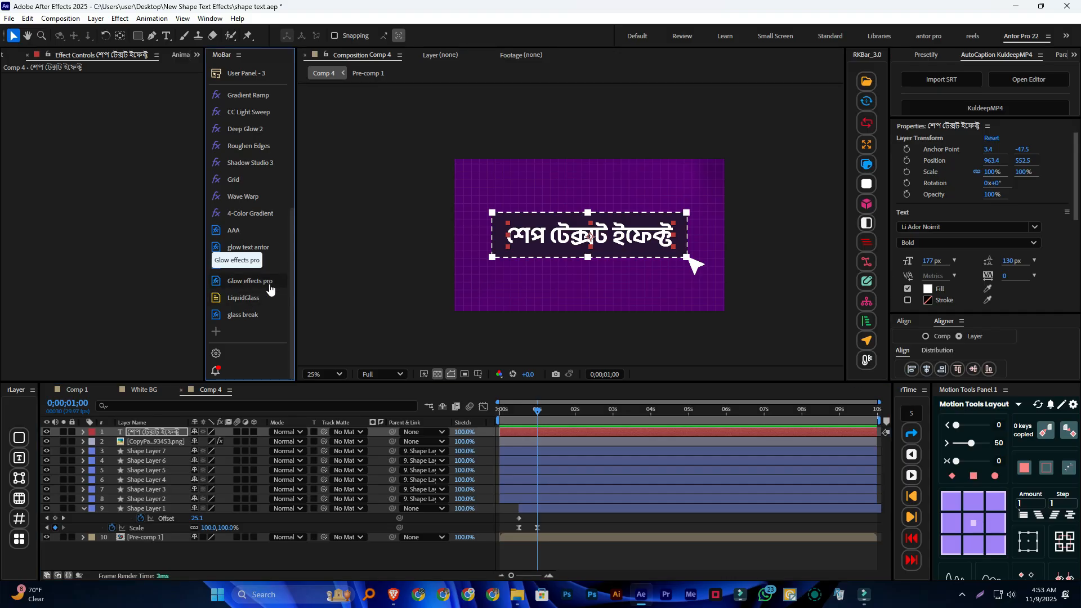
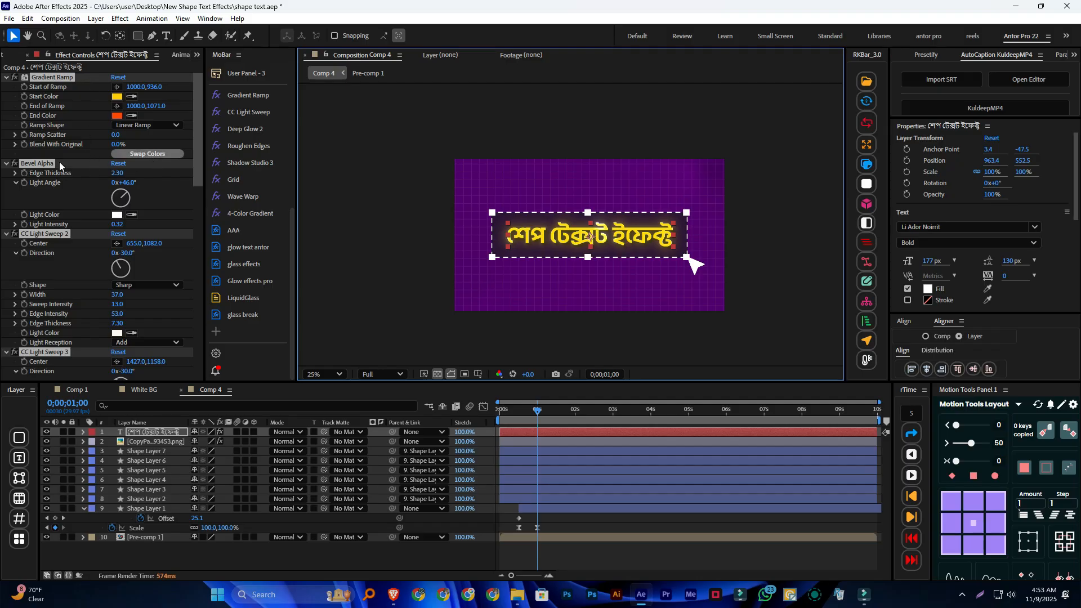
Review the settings of the preset's effects on the text layer, from Gradient Ramp to Shadow Studio 3, and inspect the lettering up close
scroll(52, 184, "down", 1)
scroll(94, 211, "down", 1)
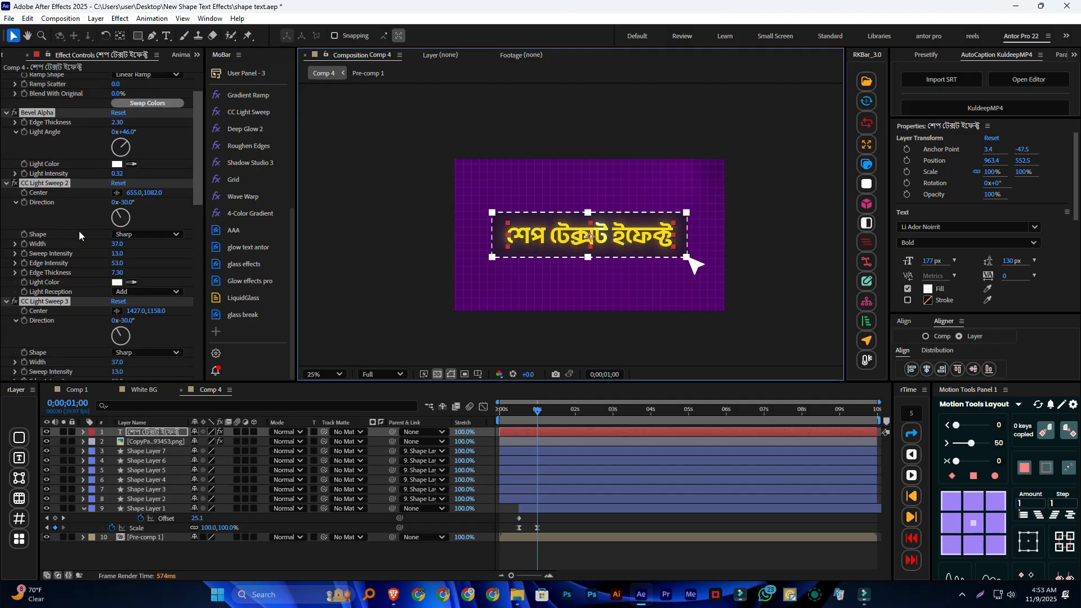
scroll(38, 295, "down", 12)
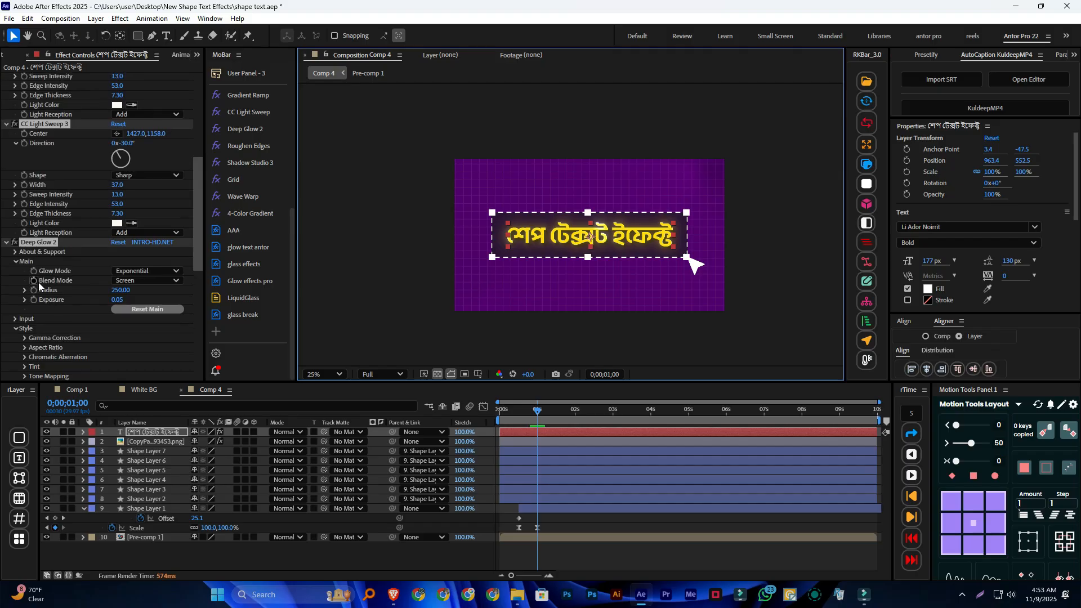
scroll(37, 298, "down", 1)
scroll(55, 286, "down", 5)
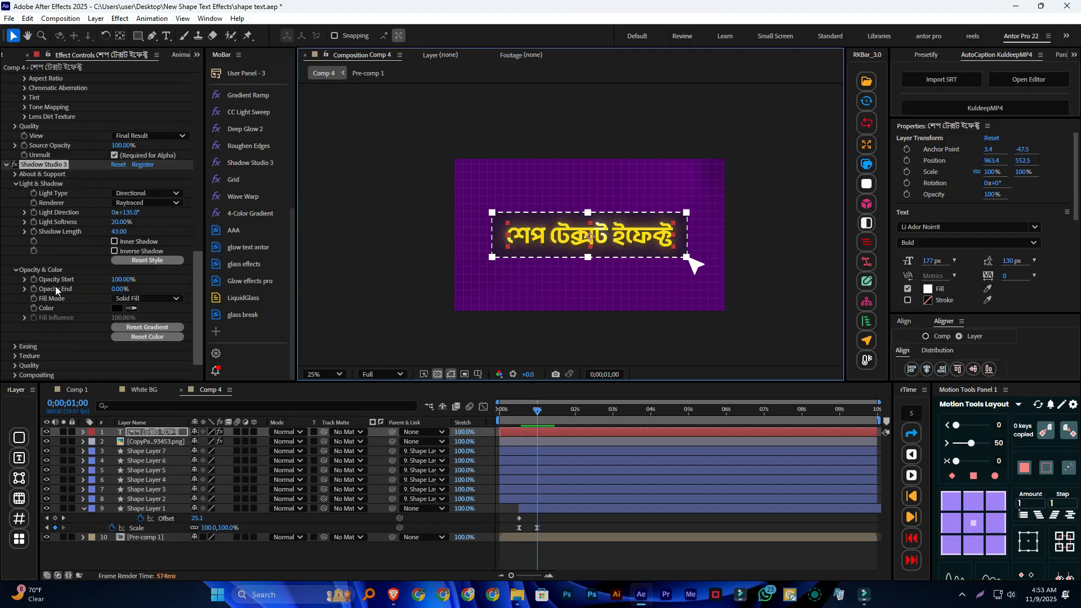
scroll(56, 283, "up", 7)
scroll(416, 265, "up", 6)
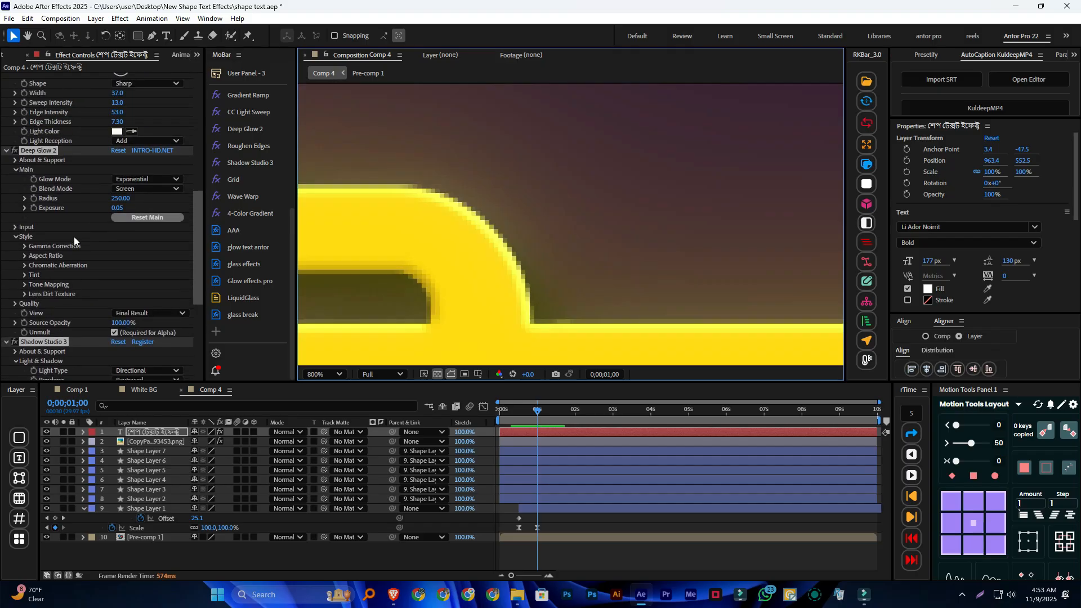
scroll(73, 237, "up", 6)
scroll(404, 222, "down", 5)
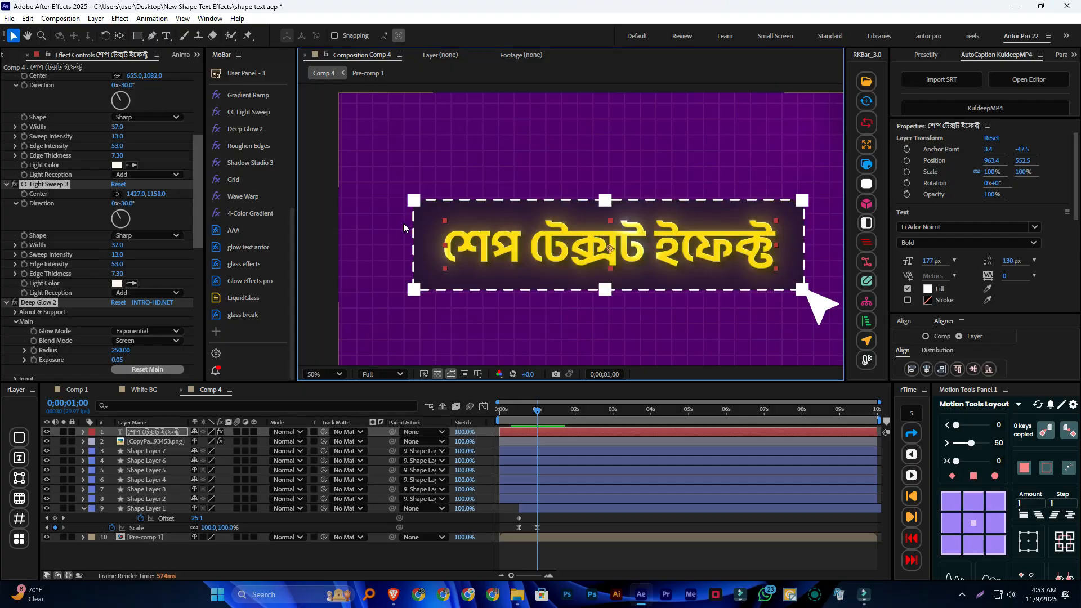
left_click(308, 246)
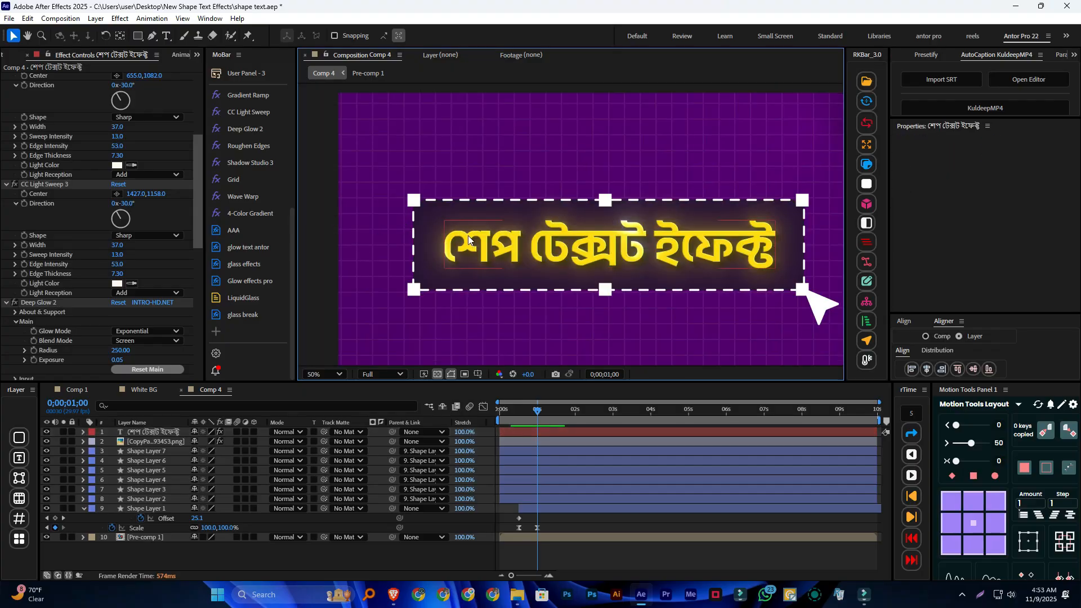
Fit the text's Gradient Ramp to the lettering, with the ramp start at 964, 456 and the ramp end at 972, 627
scroll(125, 140, "up", 6)
left_click(73, 80)
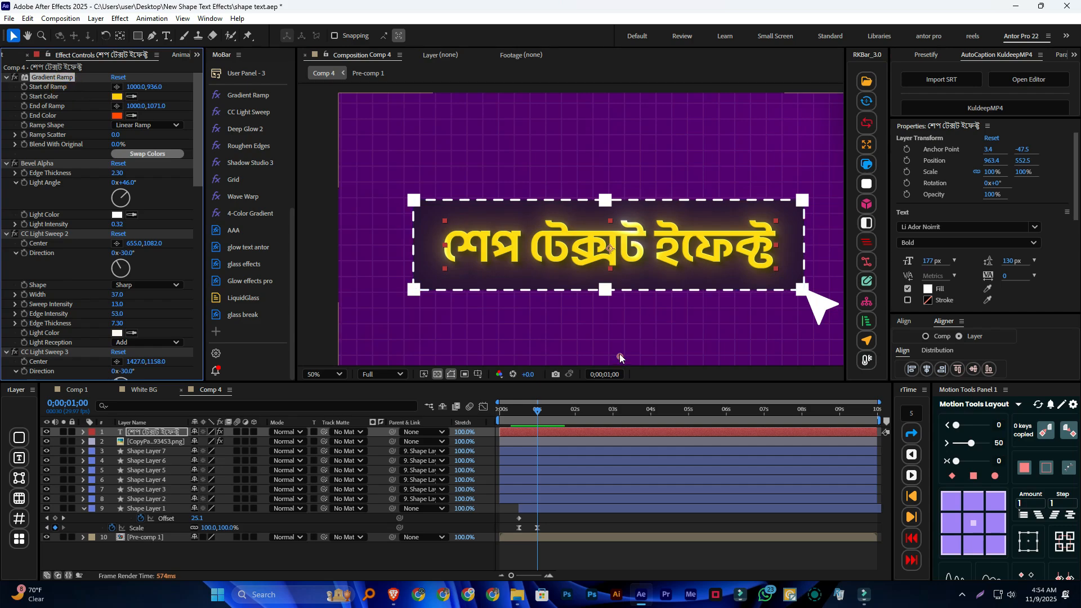
scroll(590, 309, "down", 2)
left_click_drag(595, 292, 588, 214)
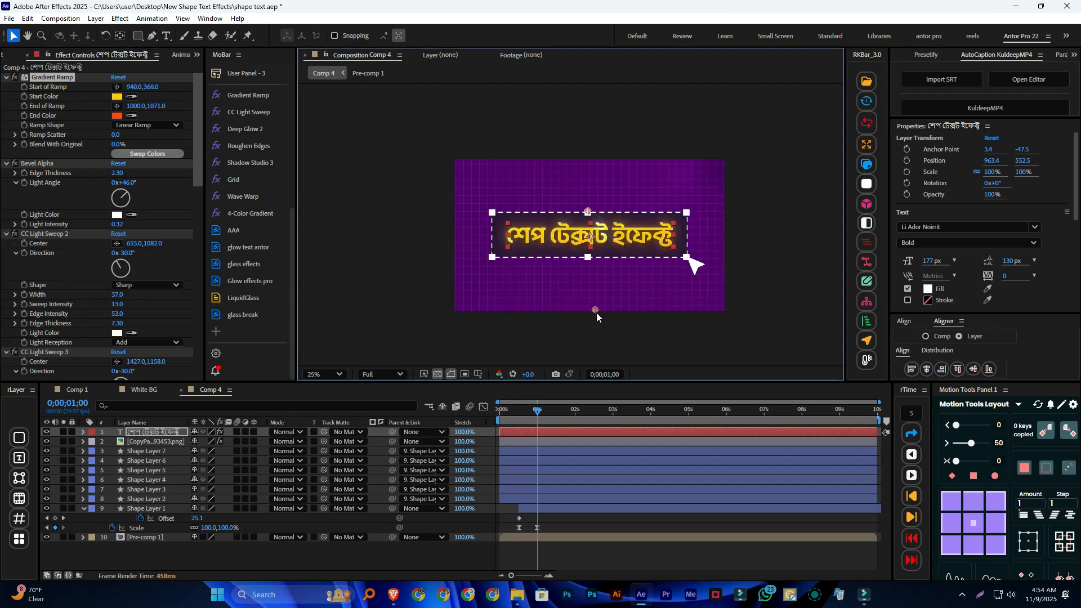
left_click_drag(596, 311, 591, 248)
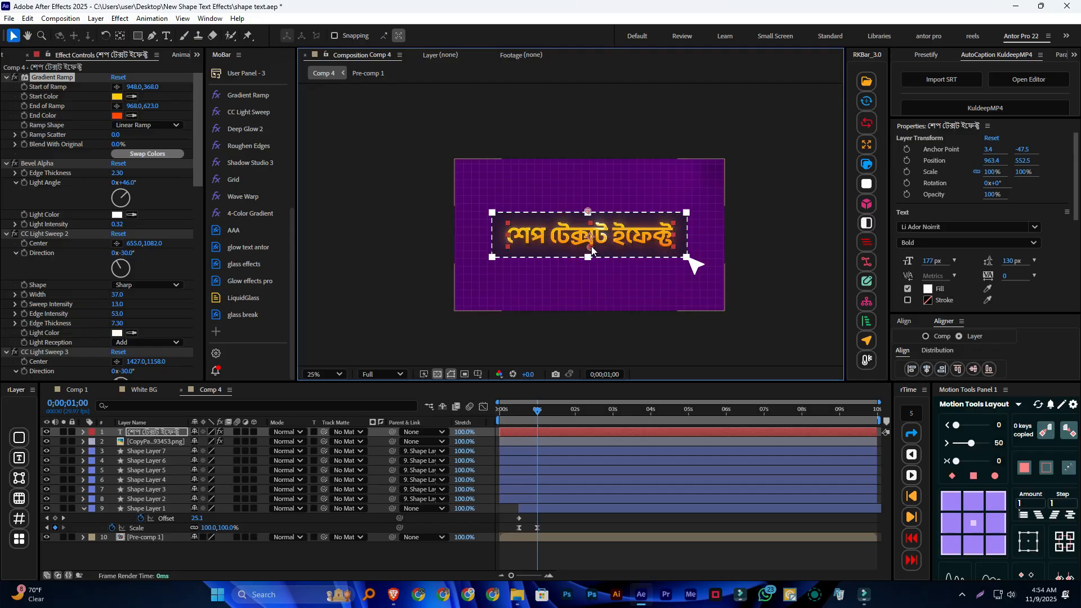
left_click_drag(591, 207, 590, 251)
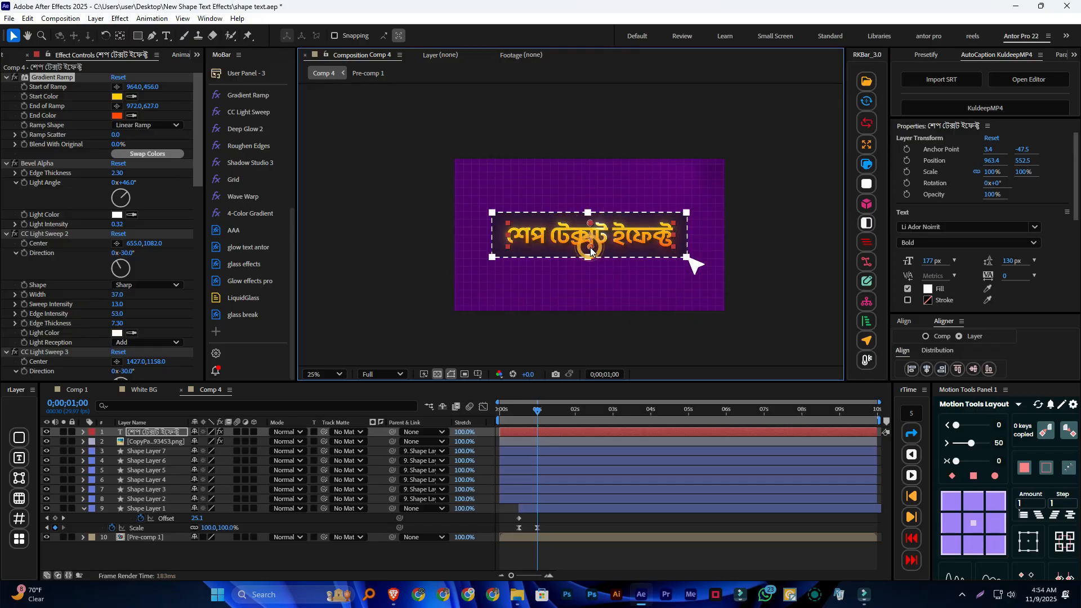
mouse_move(538, 416)
left_mouse_down()
mouse_move(444, 411)
mouse_move(535, 414)
left_mouse_up()
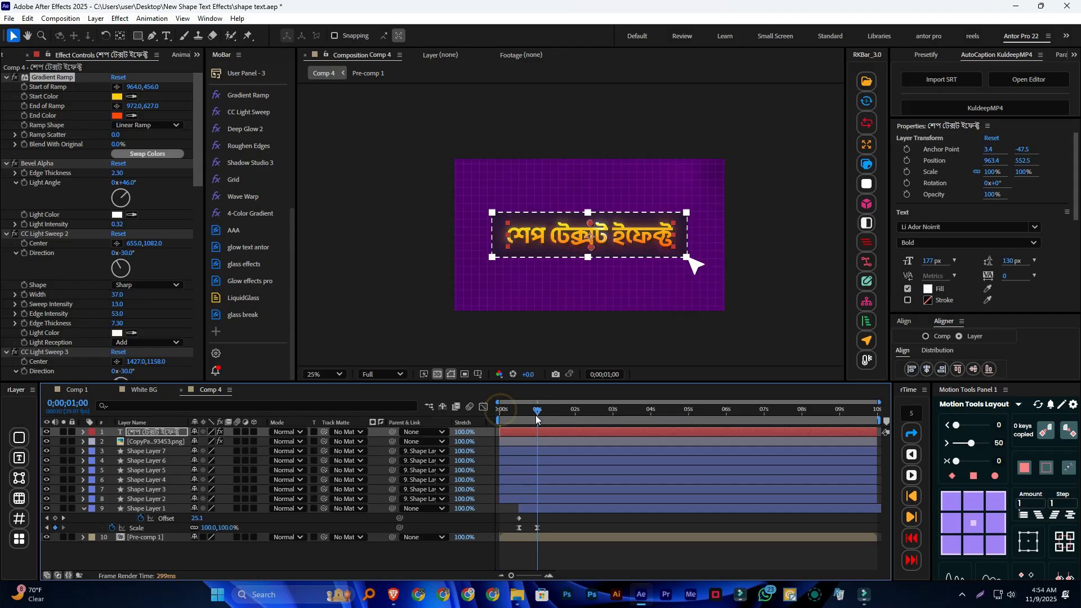
left_click(570, 259)
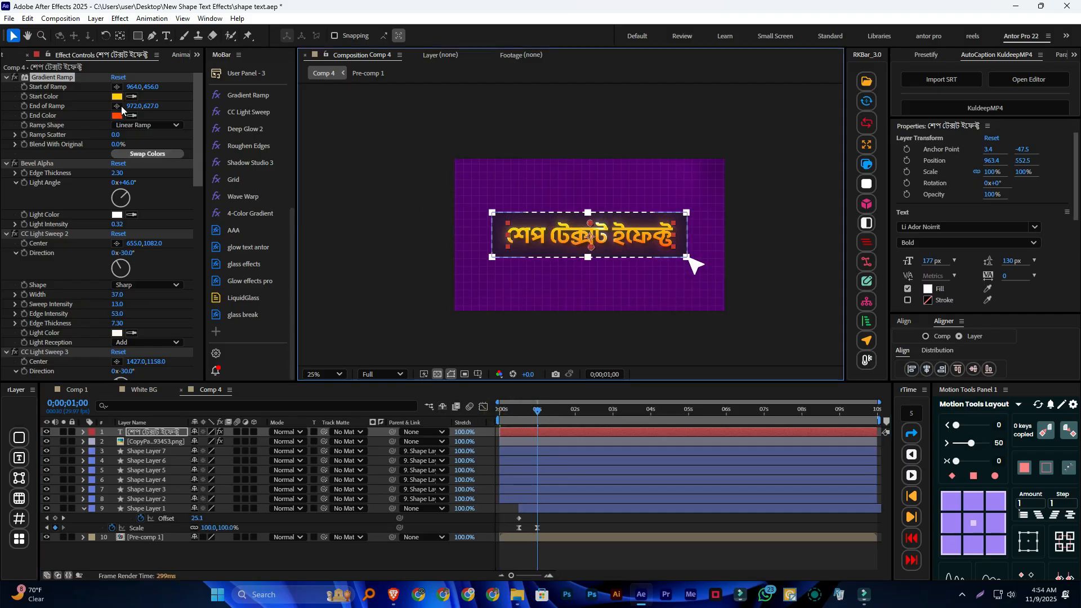
Apply the Animation Composer character transition "Overshoot Position & Scale 1" to the text layer as an In animation
left_click(181, 56)
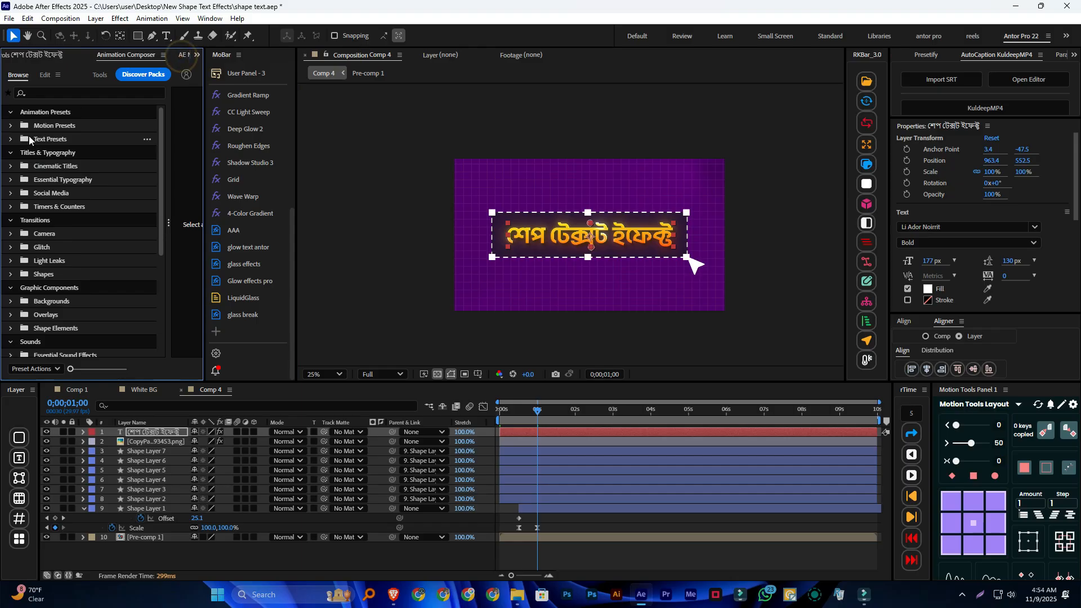
left_click(10, 139)
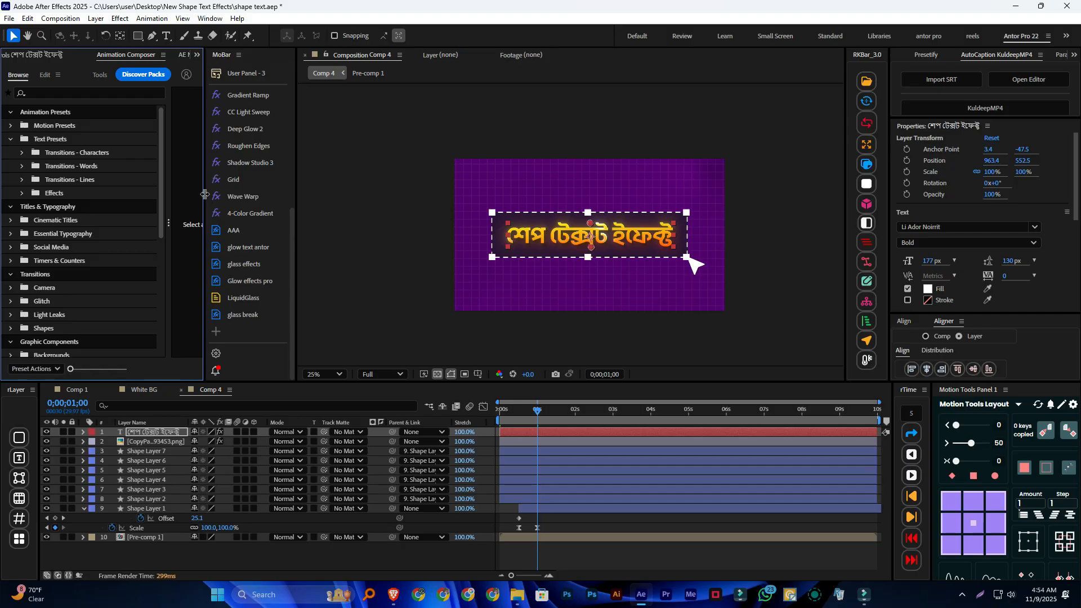
left_click_drag(204, 194, 249, 193)
left_click(83, 222)
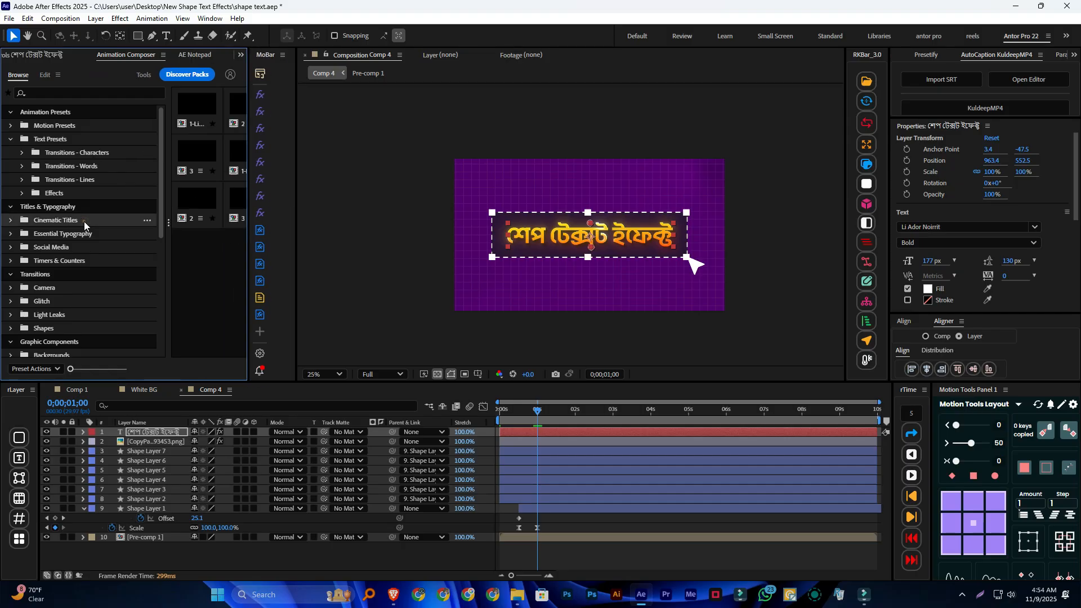
left_click(79, 152)
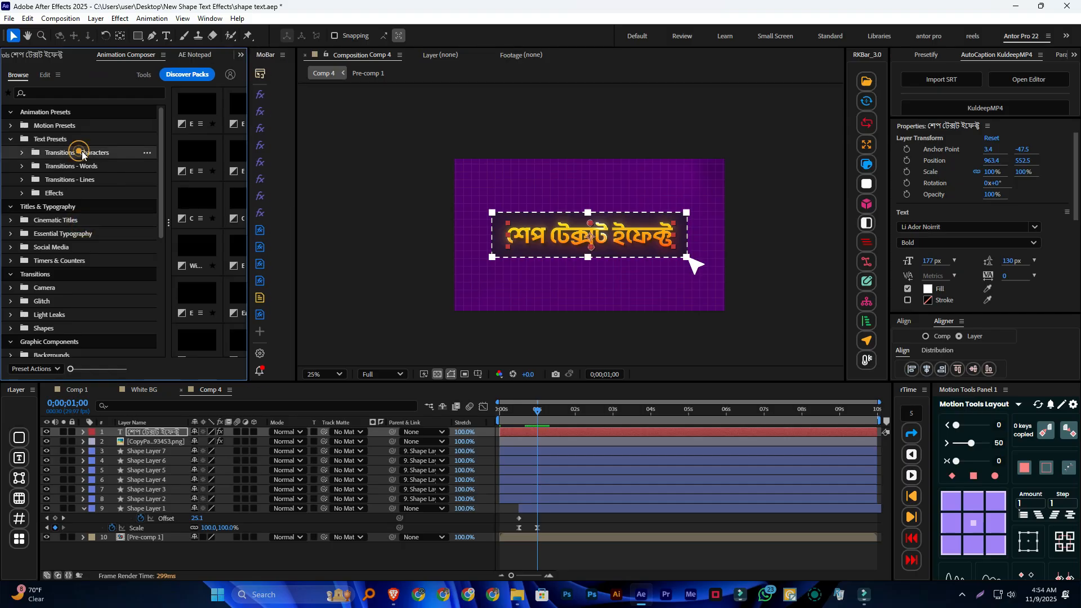
left_click_drag(247, 164, 309, 161)
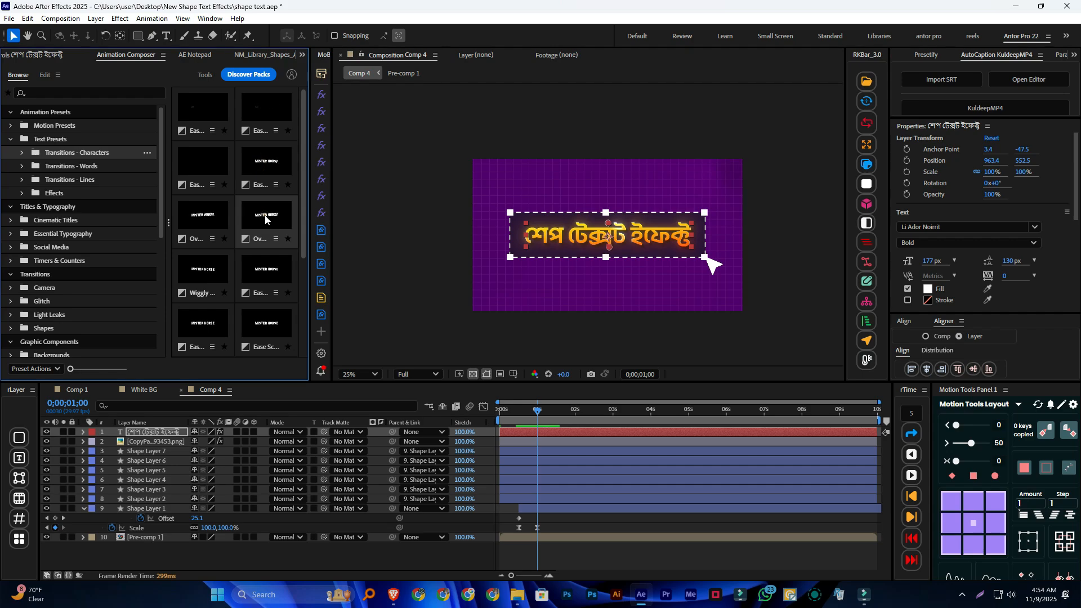
left_click(266, 217)
left_click(202, 369)
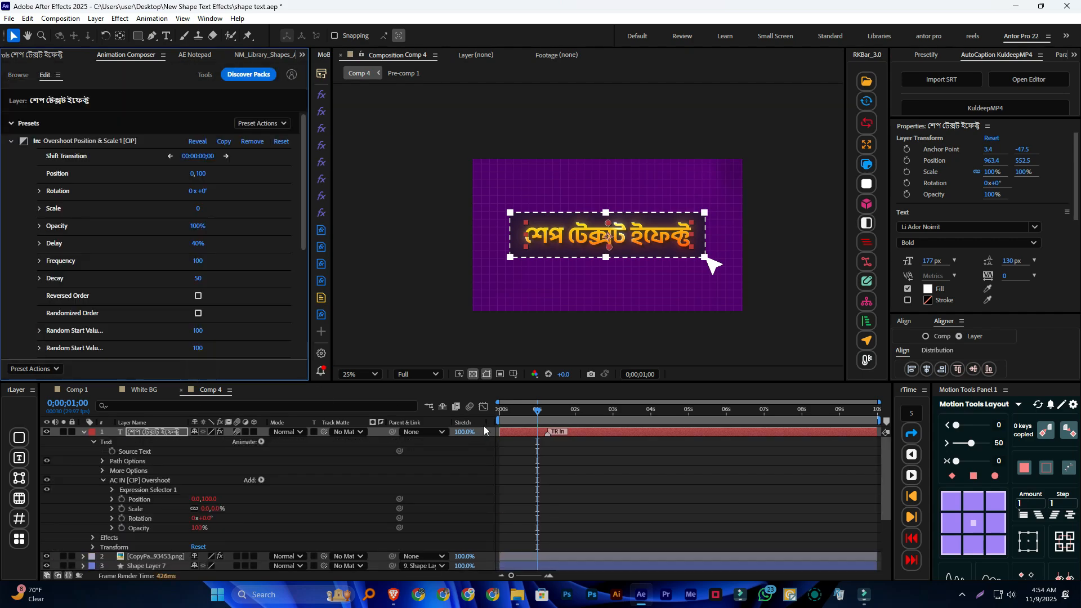
Collapse the text layer's properties and preview the text's entrance animation from 0;00;00;00
left_click_drag(536, 413, 295, 417)
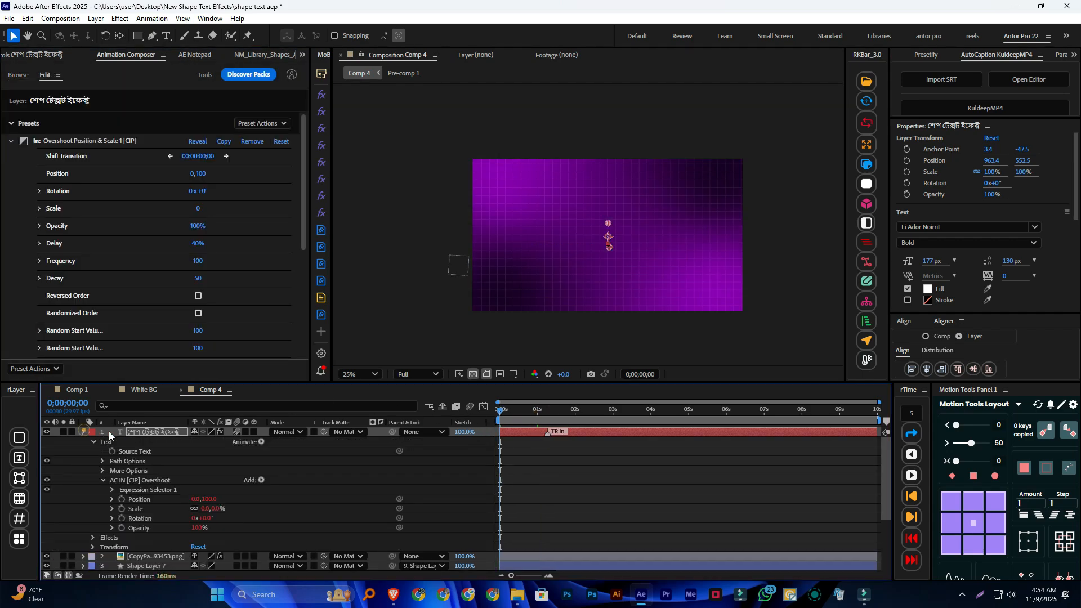
left_click(84, 431)
key("space")
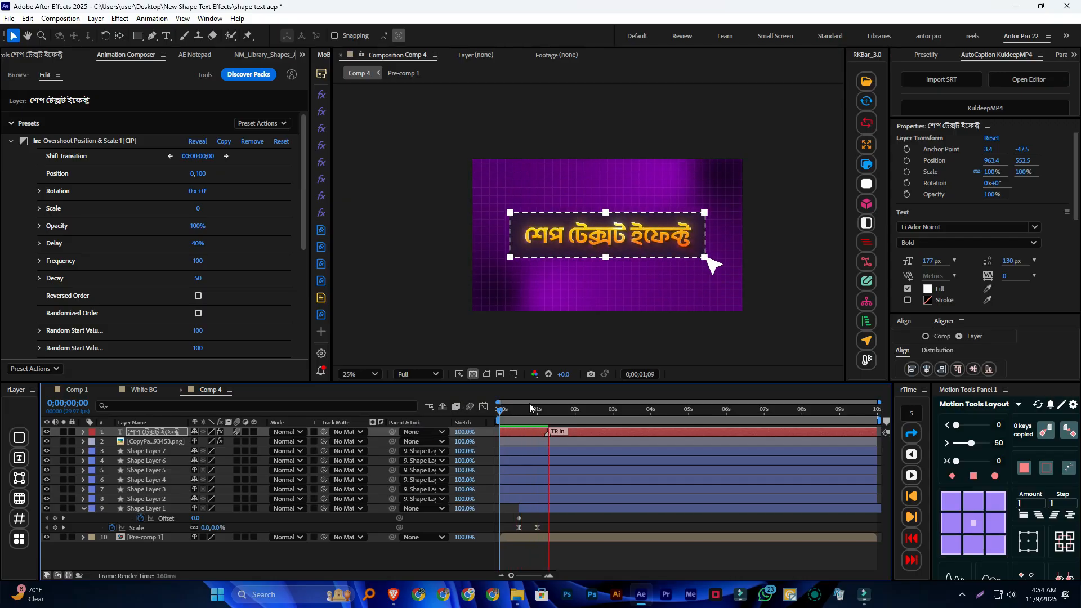
left_click(597, 414)
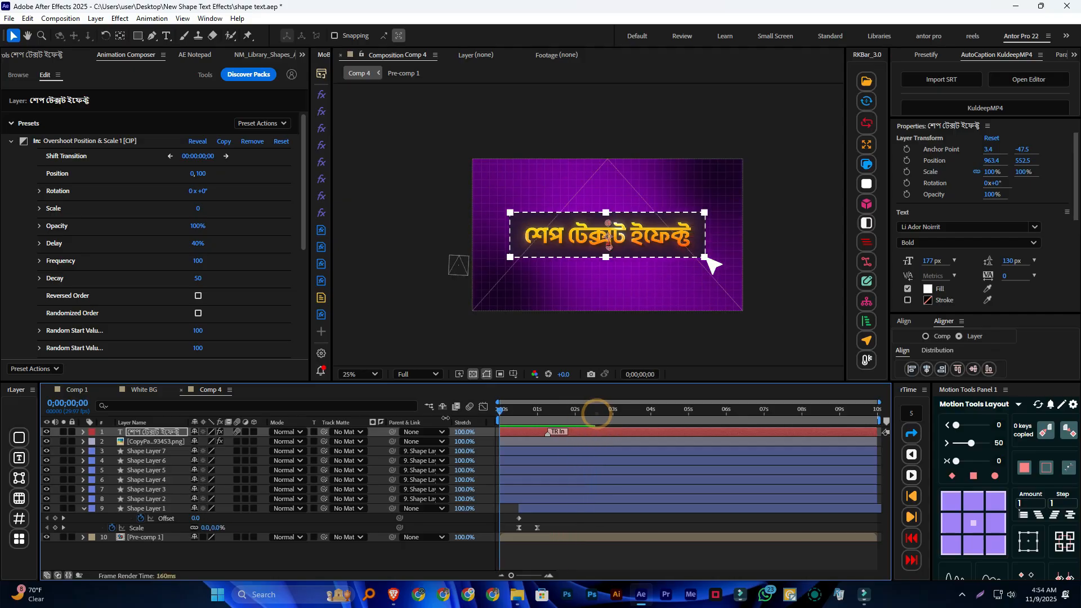
key("space")
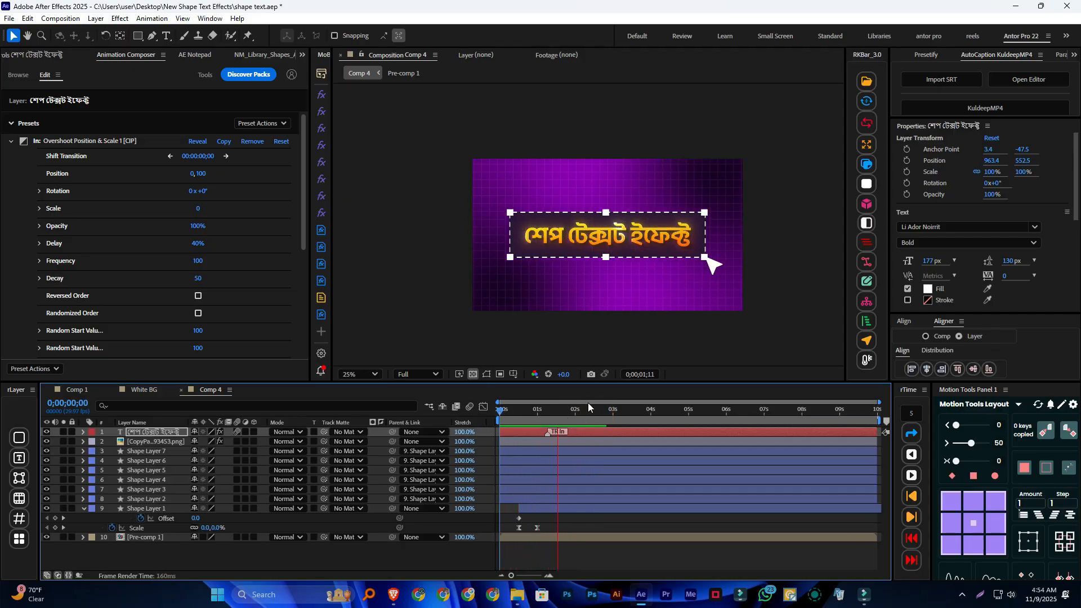
At 0;00;00;15, duplicate Shape Layer 1 and move the copy directly beneath the text layer
left_click_drag(559, 414, 518, 417)
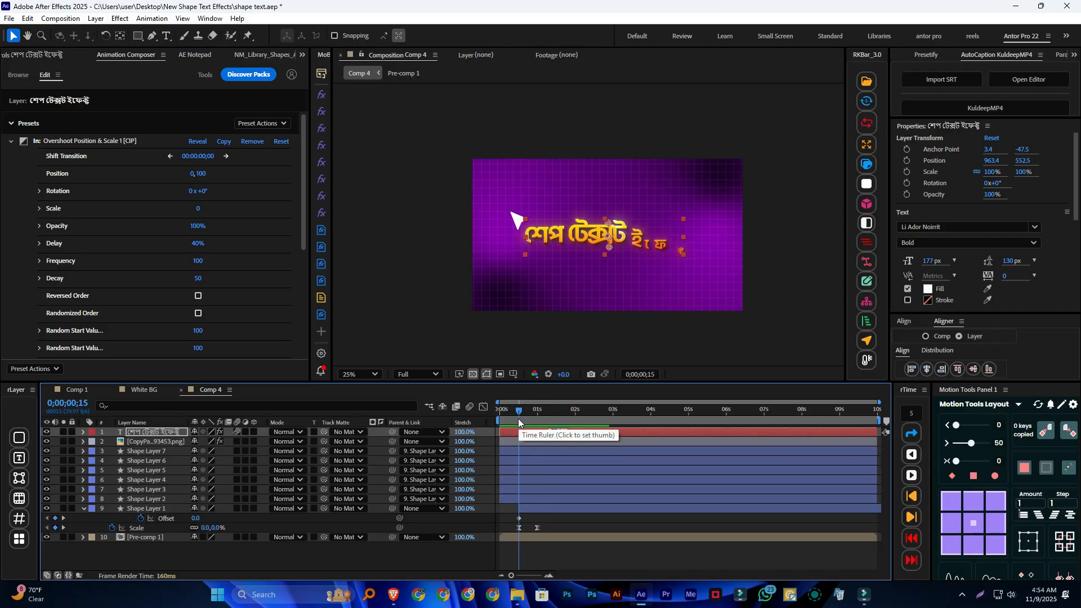
left_click(207, 565)
left_click(146, 508)
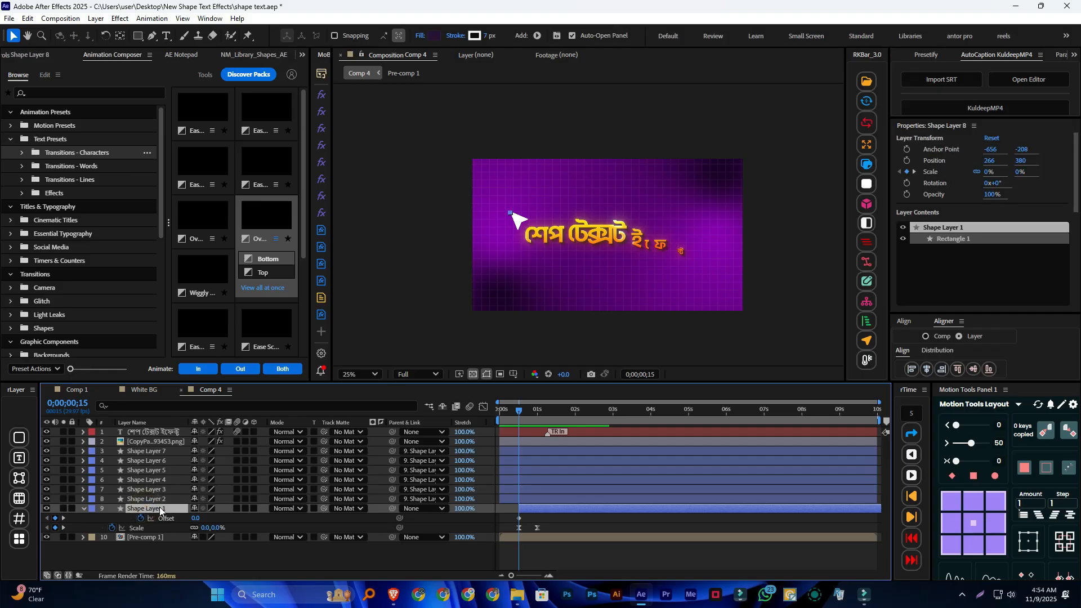
key("ctrl+d")
left_click_drag(164, 506, 173, 436)
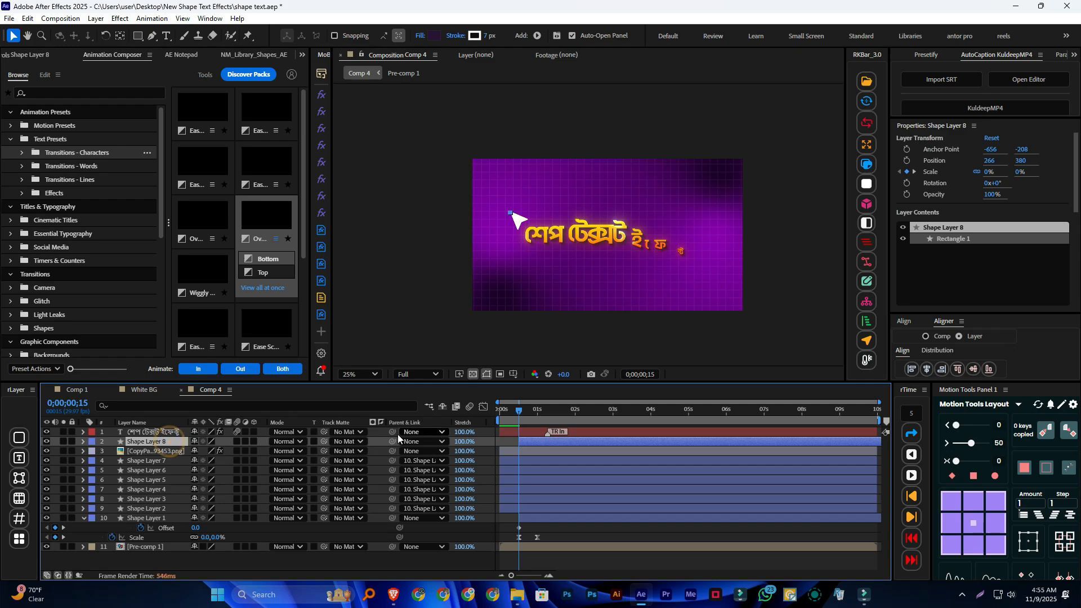
Try parenting the text layer to Shape Layer 8, preview the animation from the start, and undo the parenting
left_click_drag(393, 432, 167, 445)
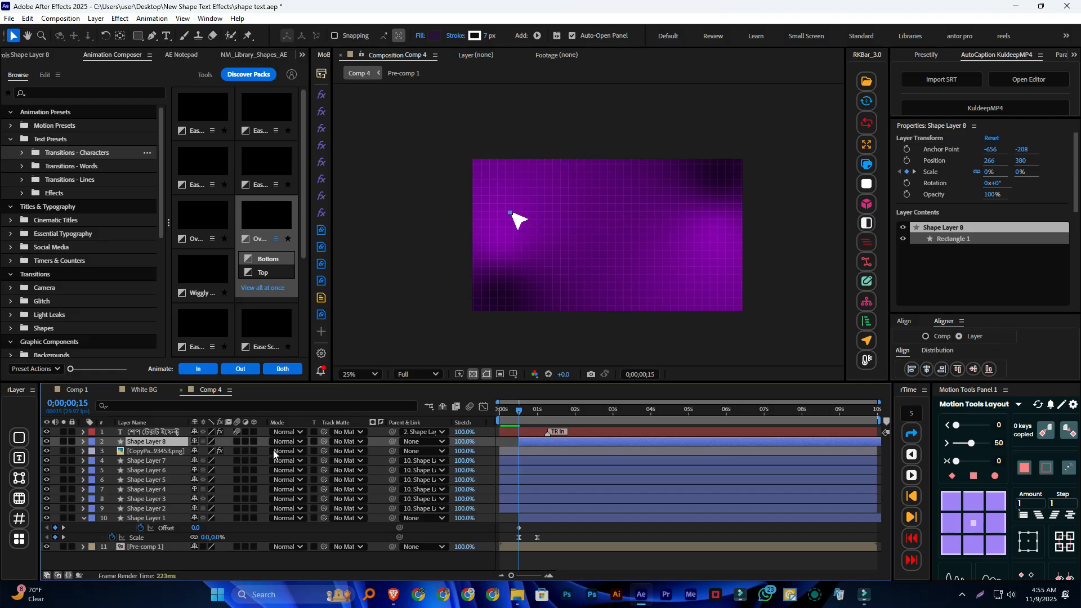
left_click_drag(517, 419, 422, 414)
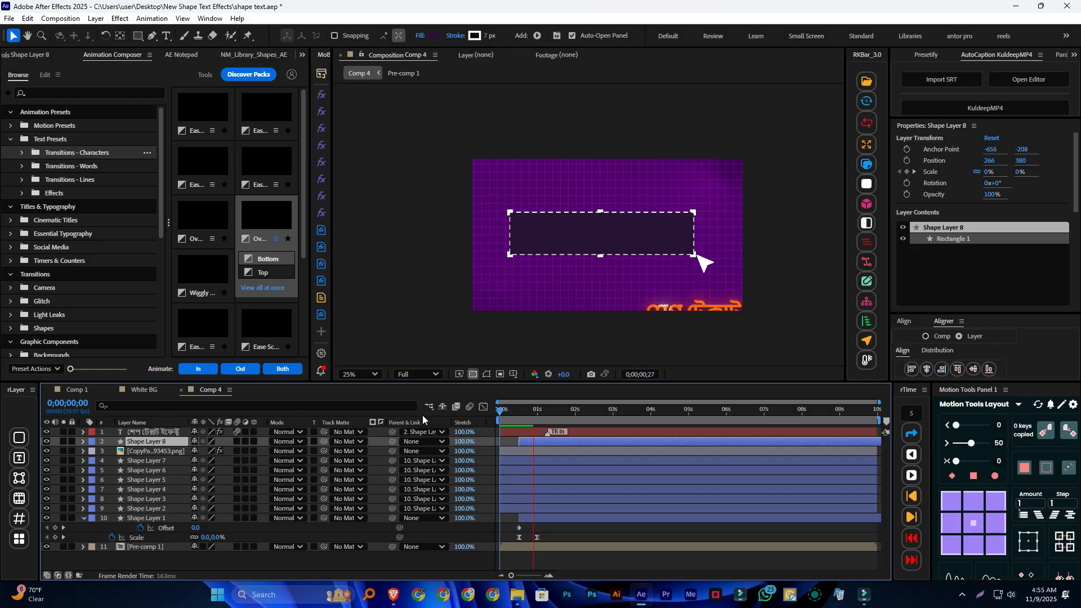
key("ctrl+z")
key("space")
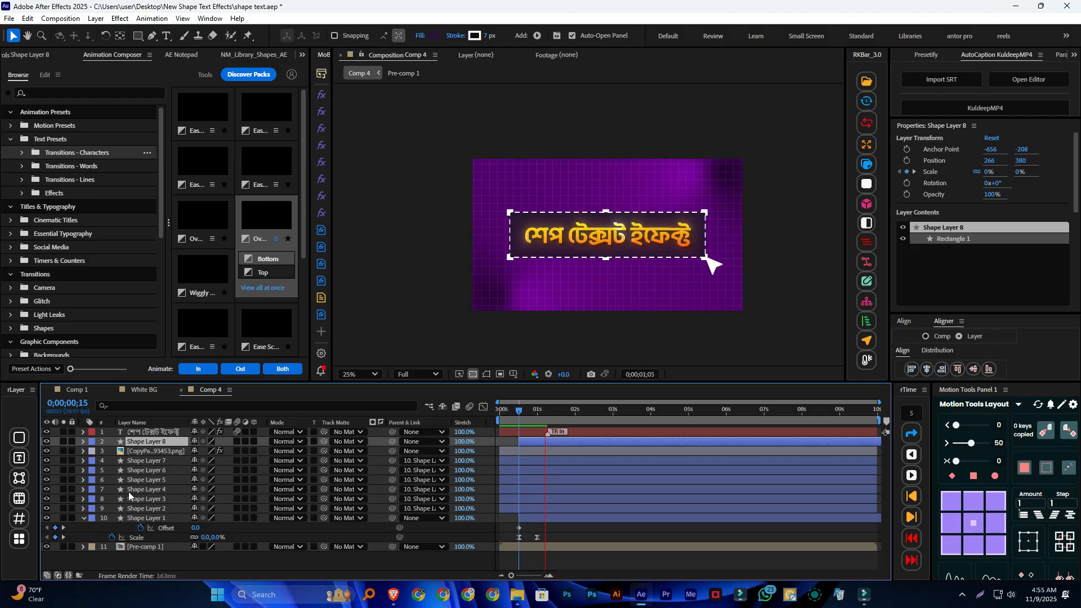
left_click(225, 54)
left_click(62, 56)
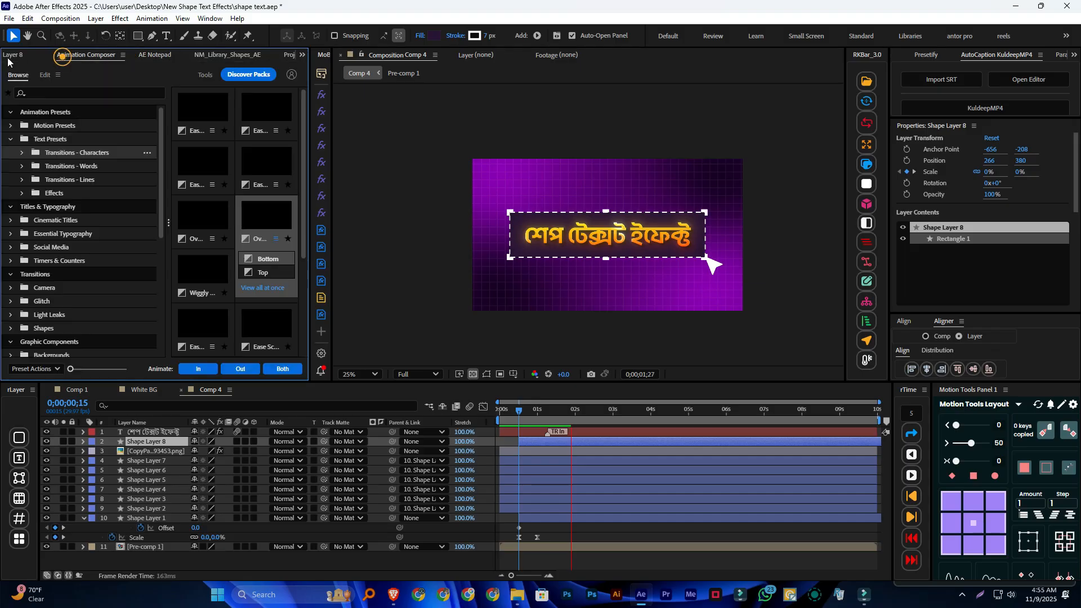
left_click(10, 56)
left_click(302, 55)
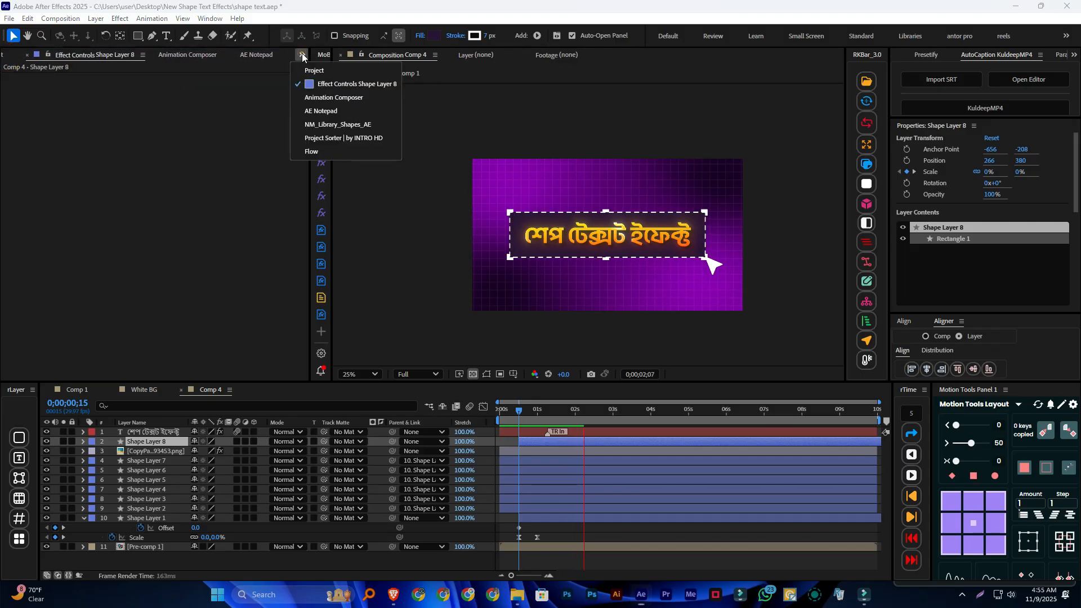
left_click(151, 441)
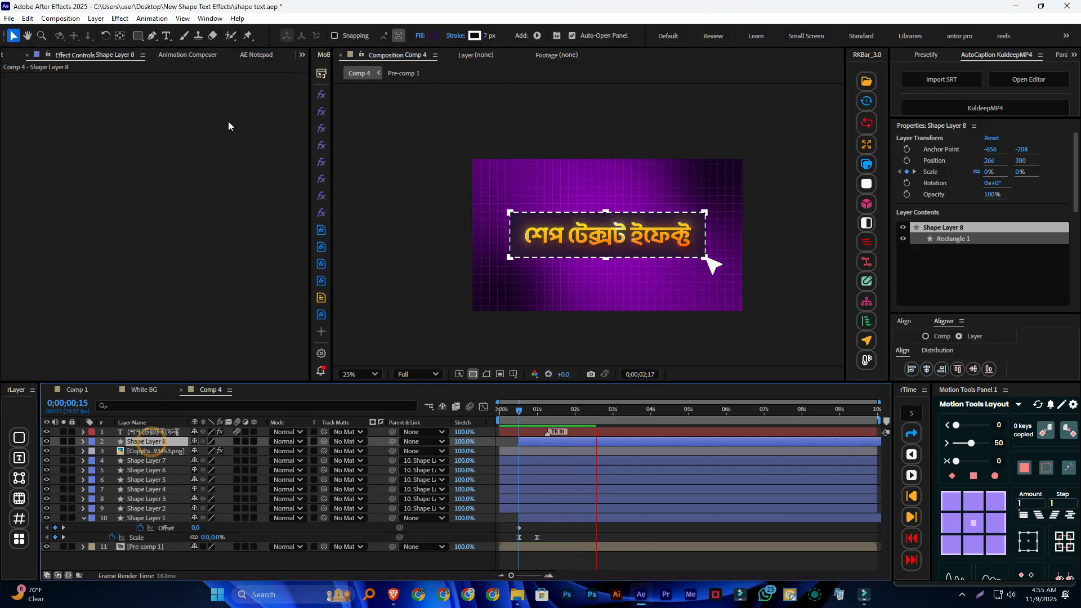
left_click(302, 56)
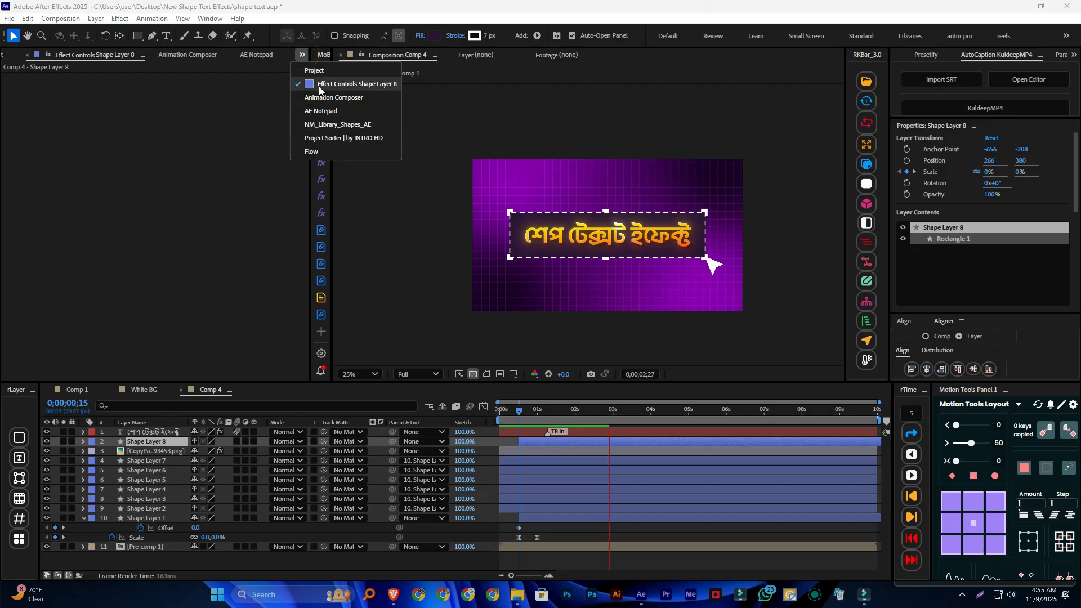
left_click(337, 83)
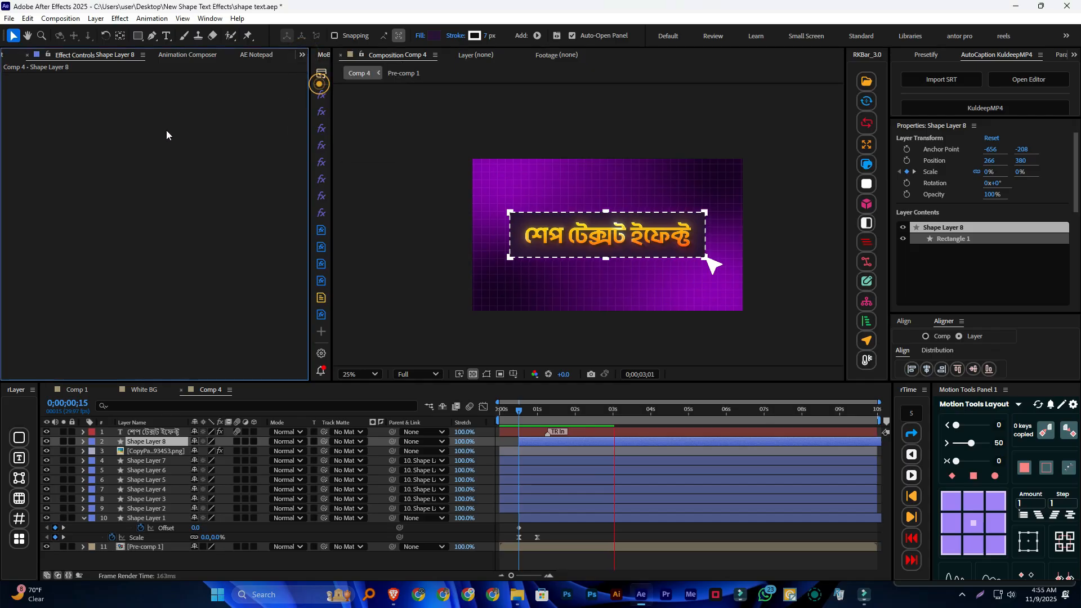
Set the stroke of Shape Layer 8 to None and preview the composition from 0;00;00;00
left_click(138, 440)
left_click(145, 442)
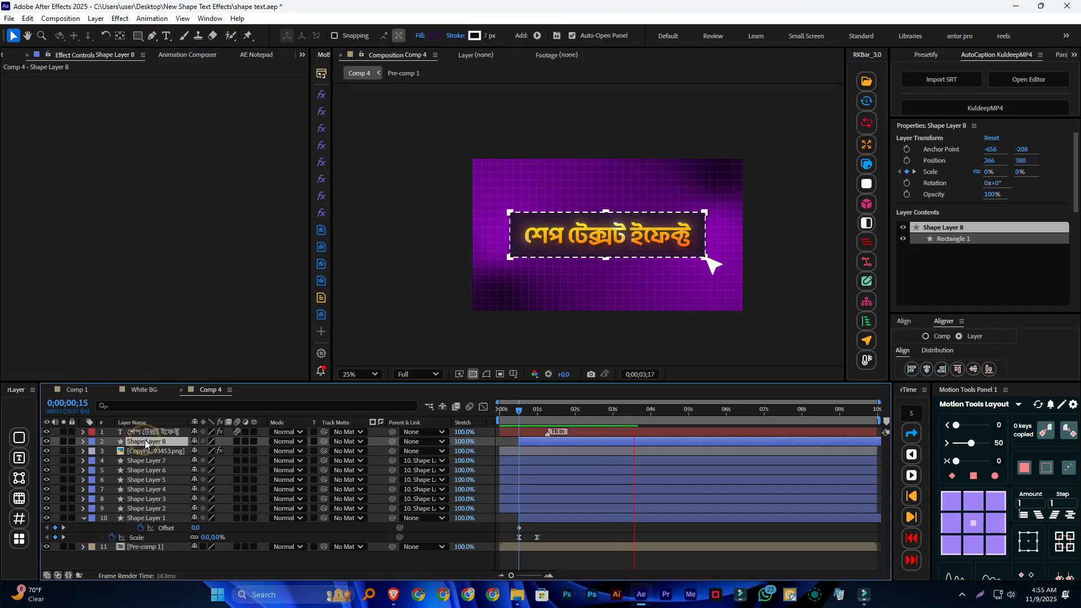
left_click(461, 38)
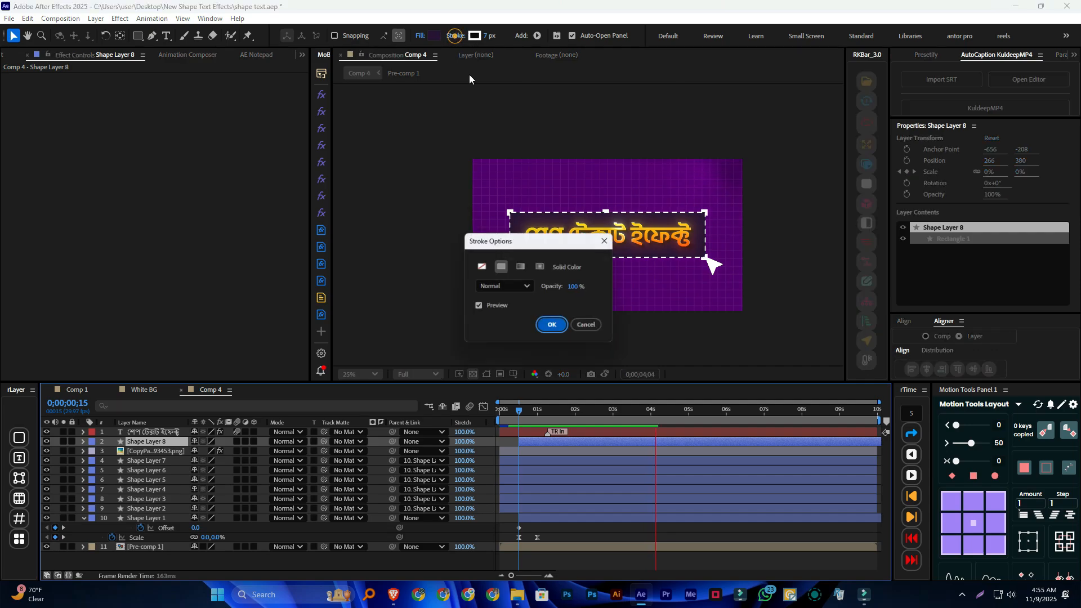
left_click(481, 266)
left_click(553, 327)
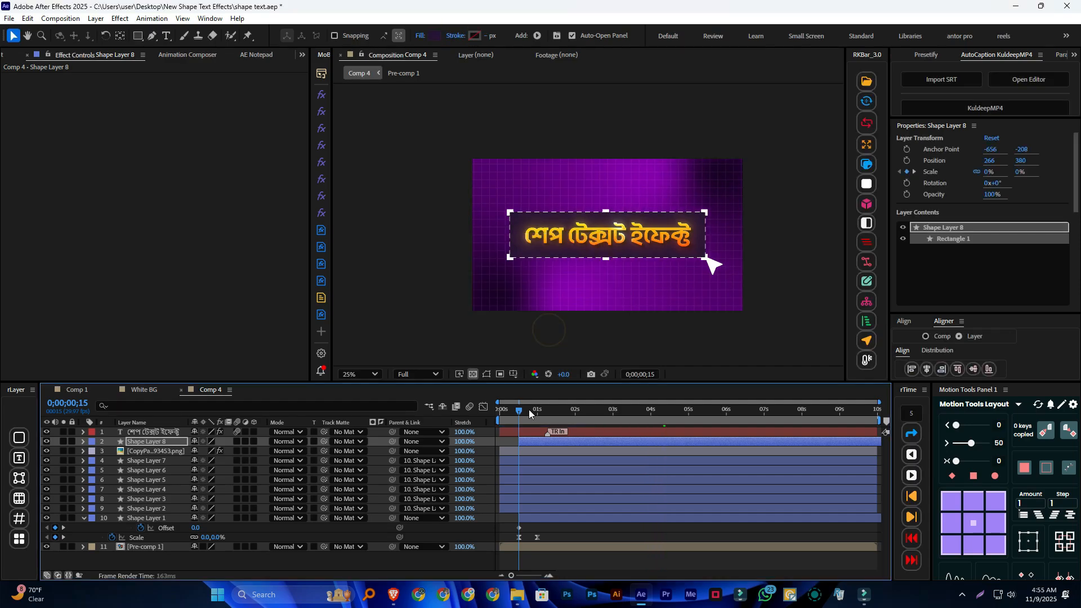
left_click_drag(519, 410, 453, 410)
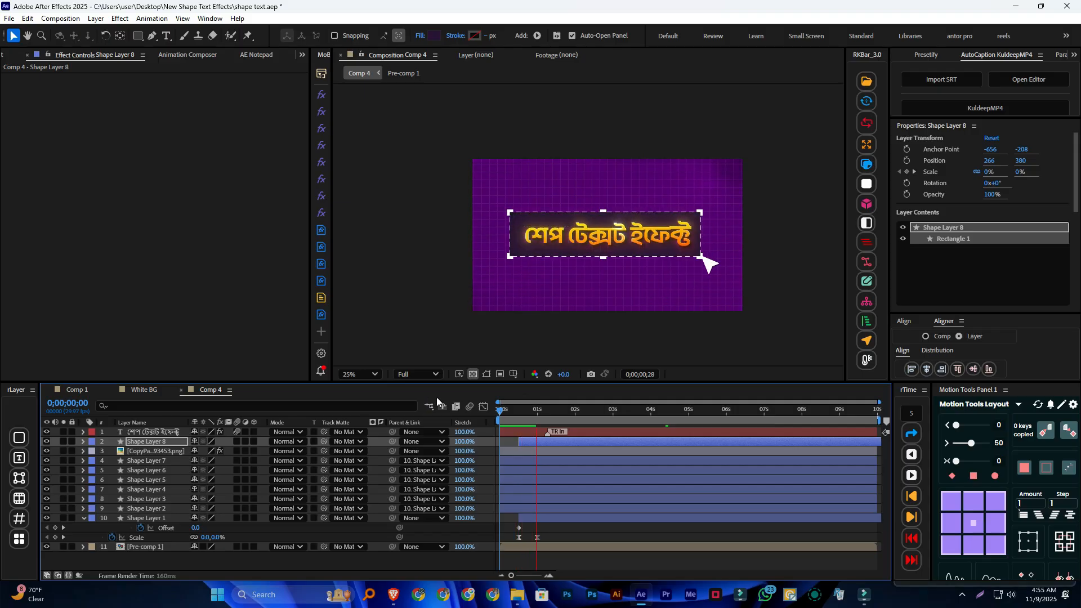
Parent the Bengali text layer to Shape Layer 8 and play the animation from the start
left_click(236, 431)
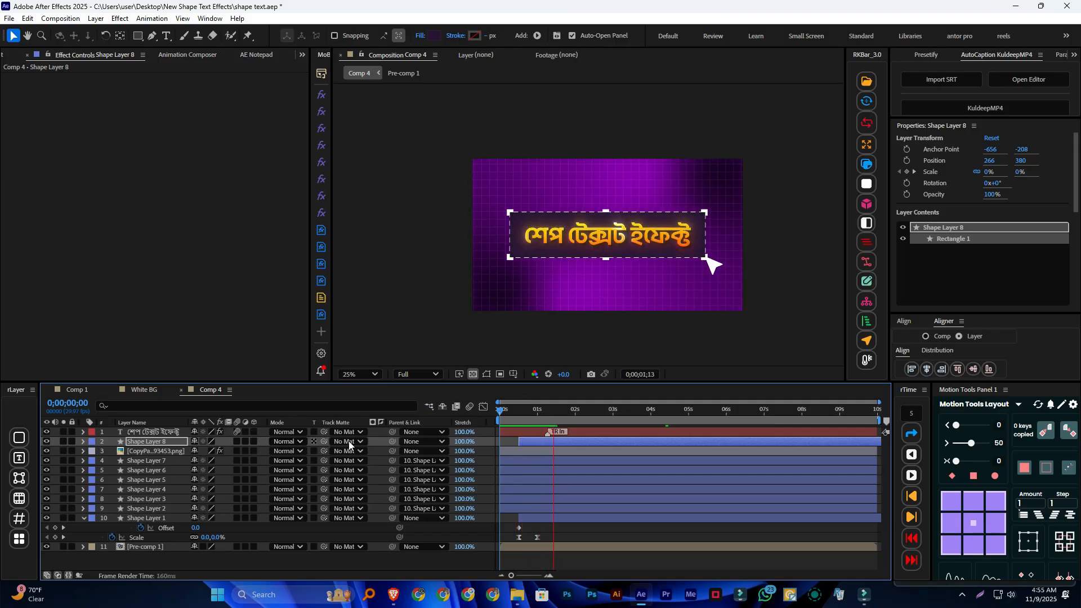
left_click_drag(388, 433, 157, 445)
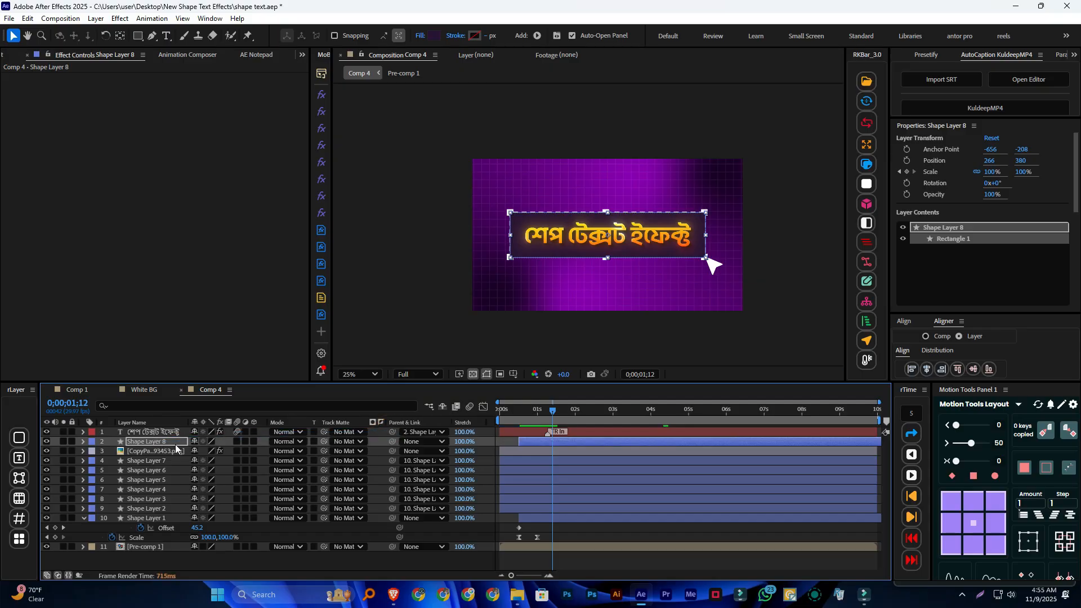
left_click_drag(549, 418, 497, 413)
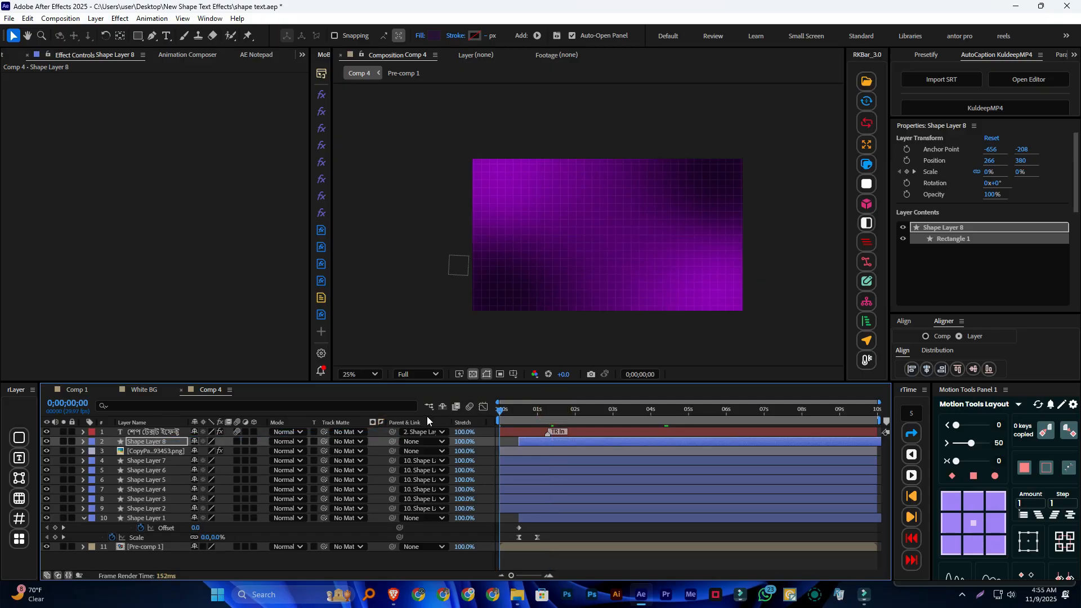
key("space")
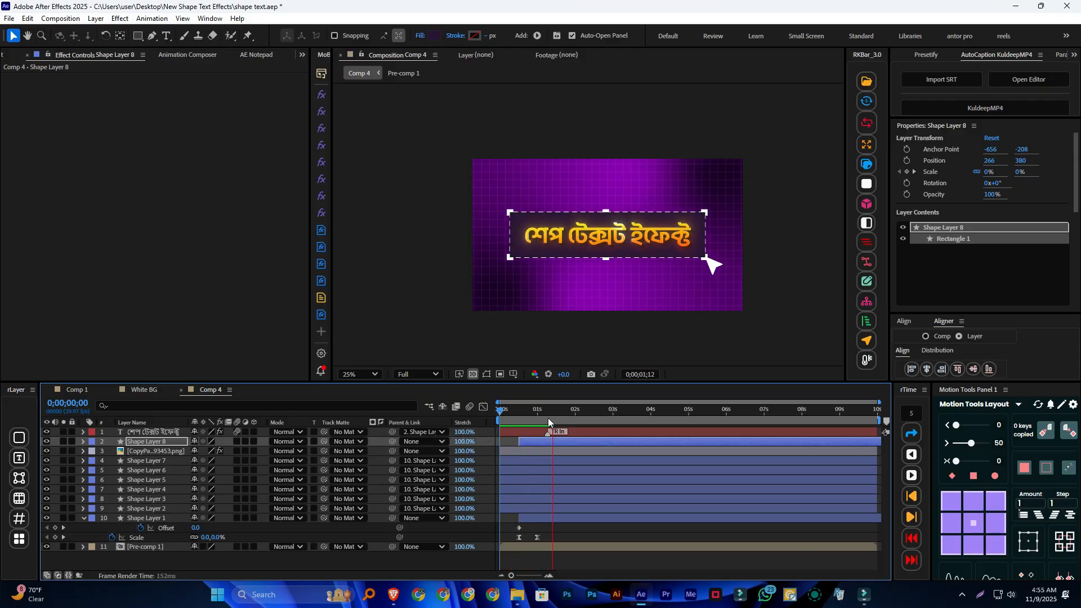
key("space")
Replay the composition from 0;00;00;00 to check the text's entrance timing against the opening rectangle
left_click_drag(555, 414, 367, 408)
key("space")
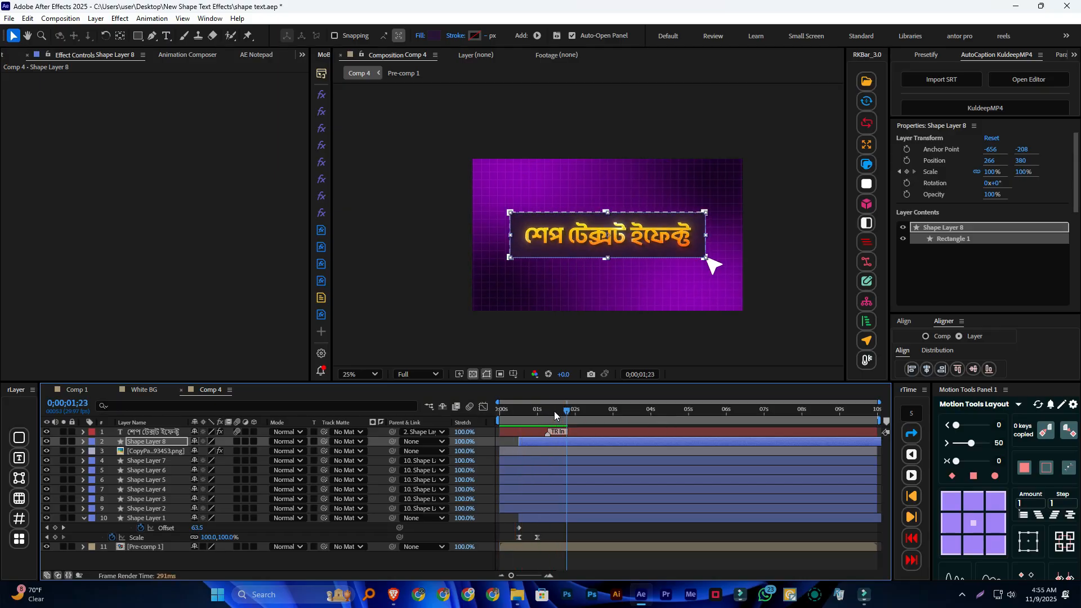
mouse_move(565, 410)
left_mouse_down()
mouse_move(519, 415)
mouse_move(529, 430)
mouse_move(566, 430)
mouse_move(556, 432)
mouse_move(430, 411)
left_mouse_up()
key("space")
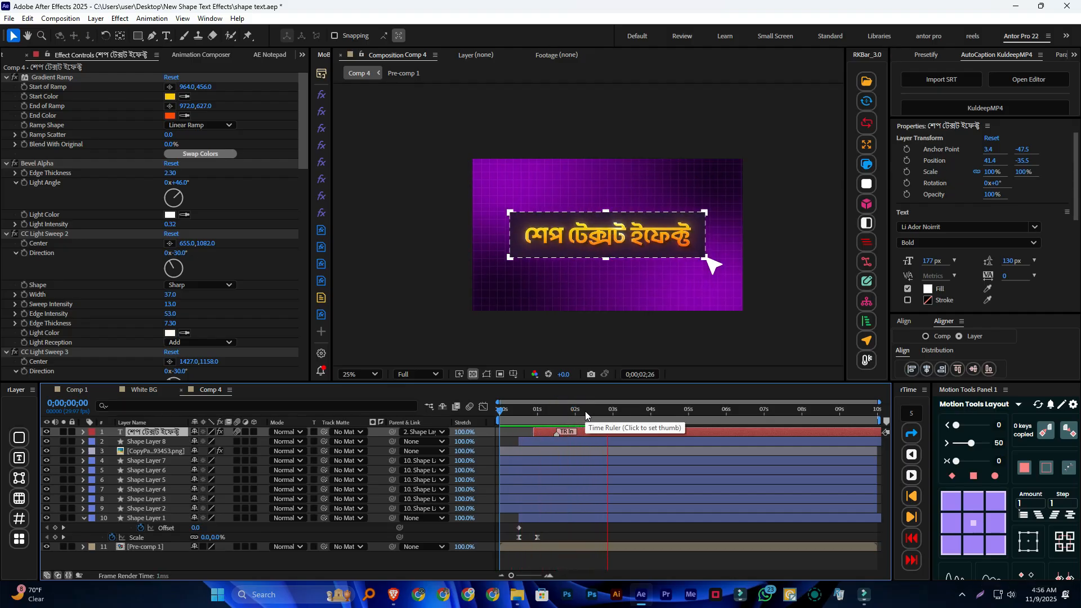
left_click(633, 410)
key("space")
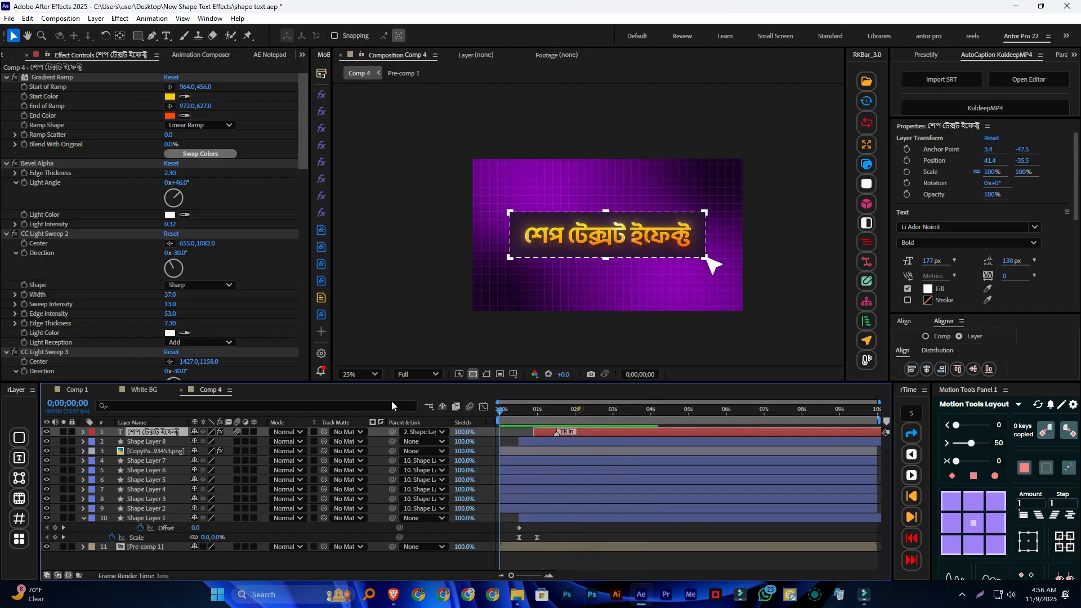
left_click(578, 409)
Search the Animation Composer library for "click" and add Mouse Click 01.wav to the composition at 0;00;00;15
left_click(196, 54)
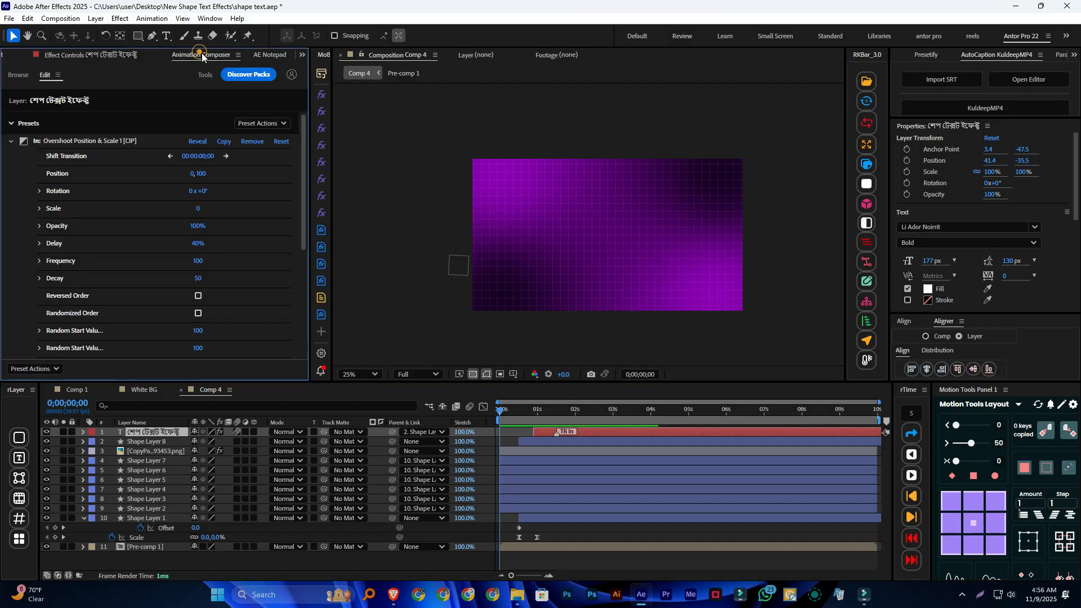
left_click(18, 75)
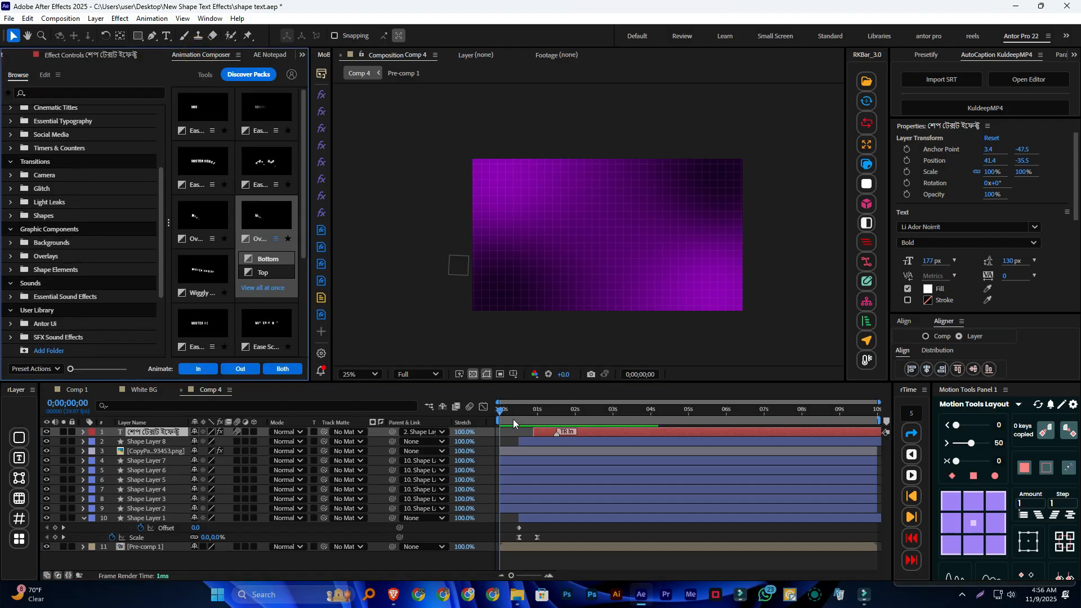
left_click_drag(502, 411, 520, 411)
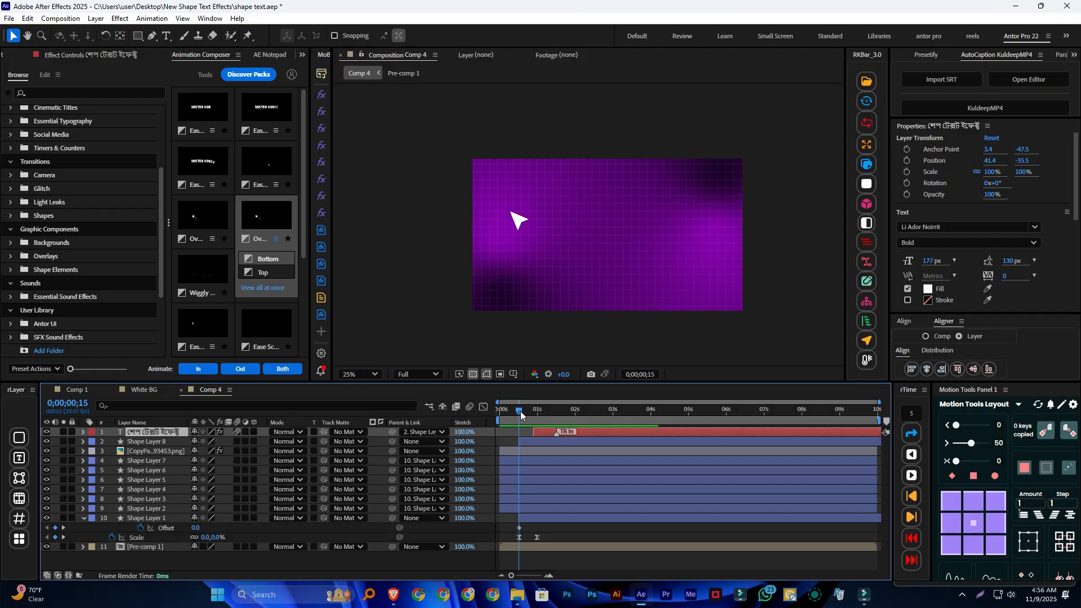
left_click(45, 92)
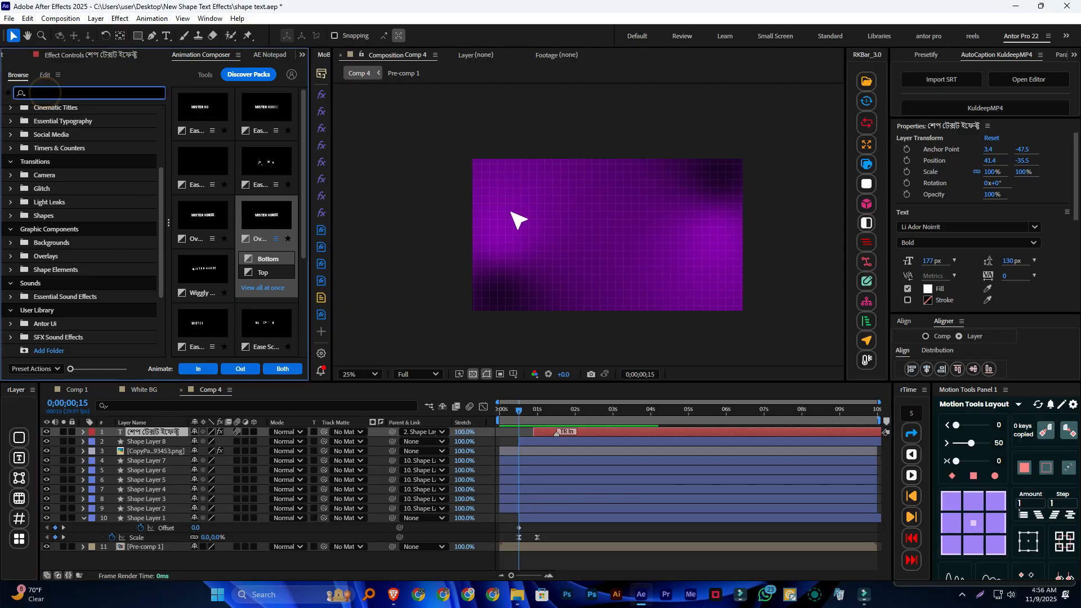
type("c")
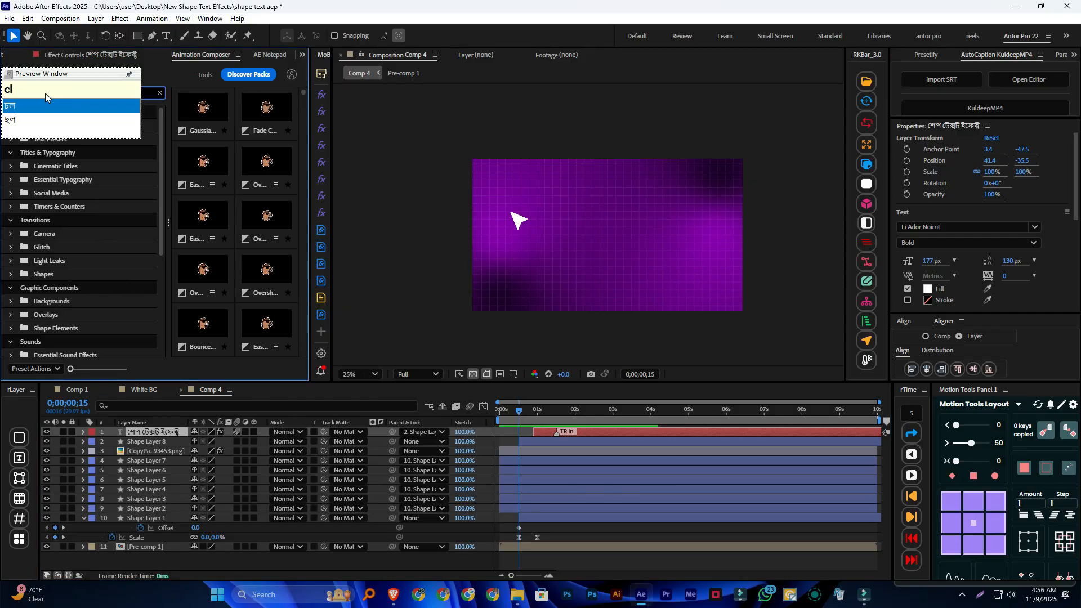
key("BackSpace")
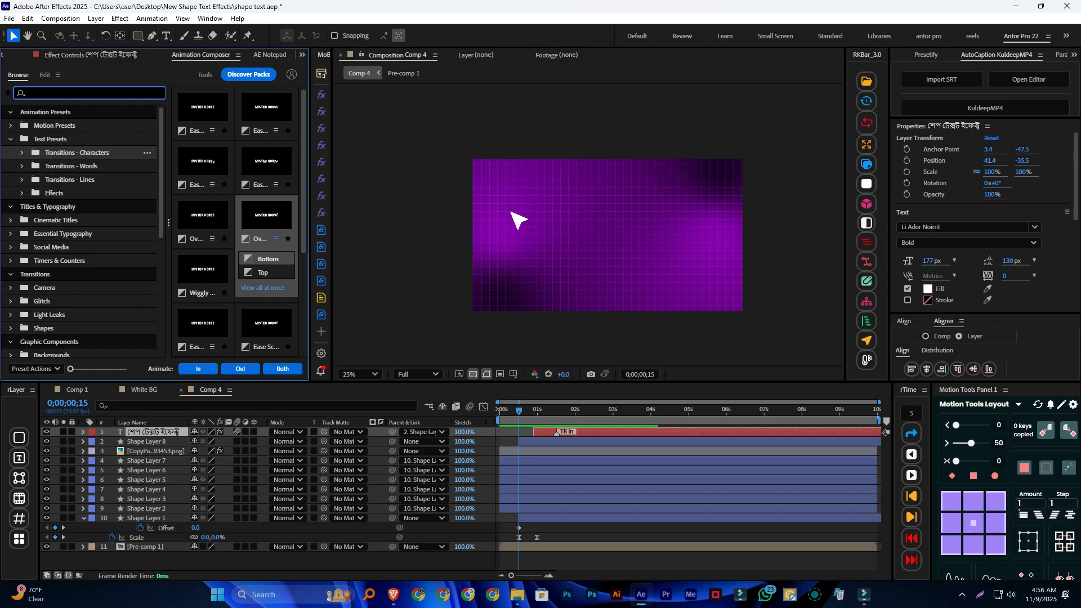
type("cli")
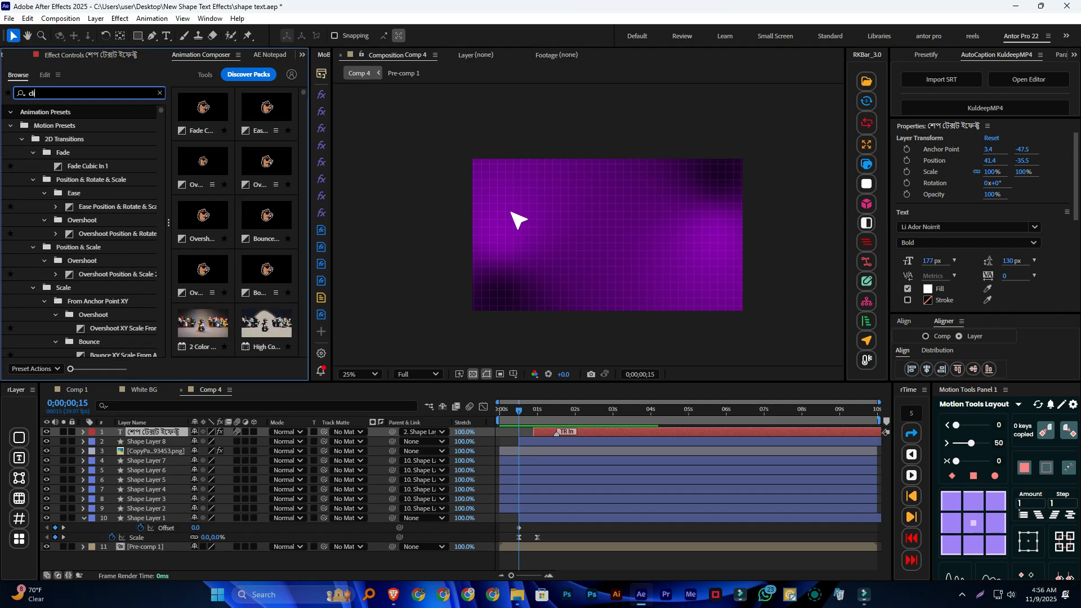
type("ck")
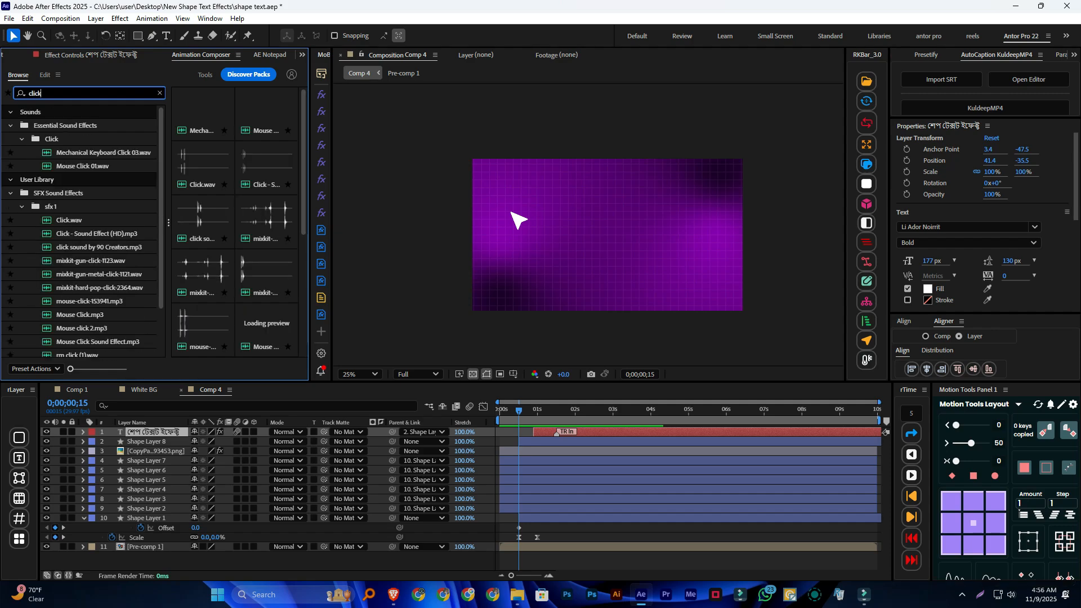
left_click(84, 165)
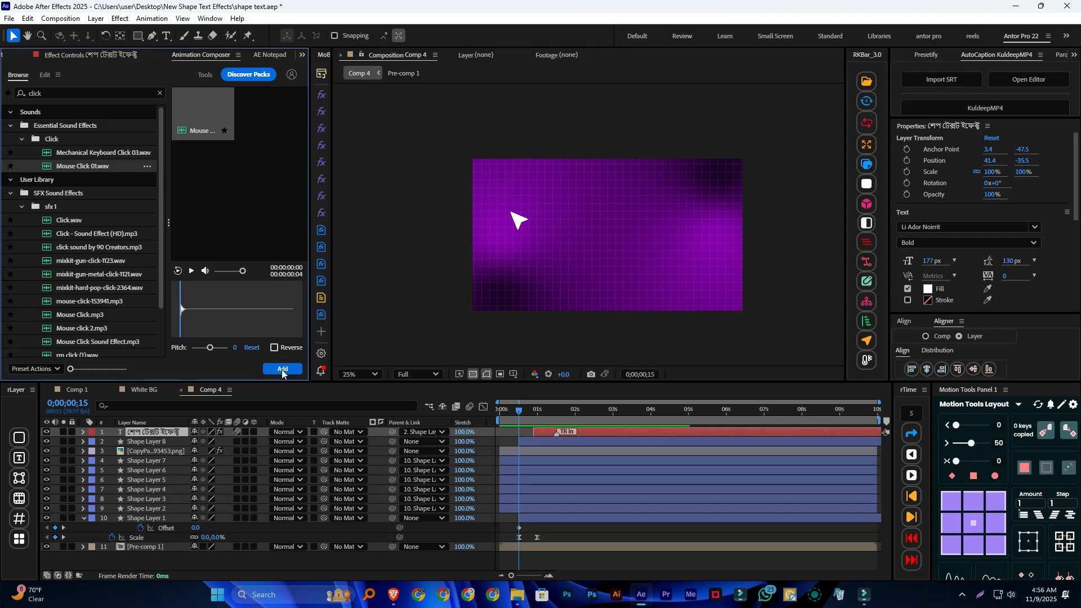
left_click(282, 368)
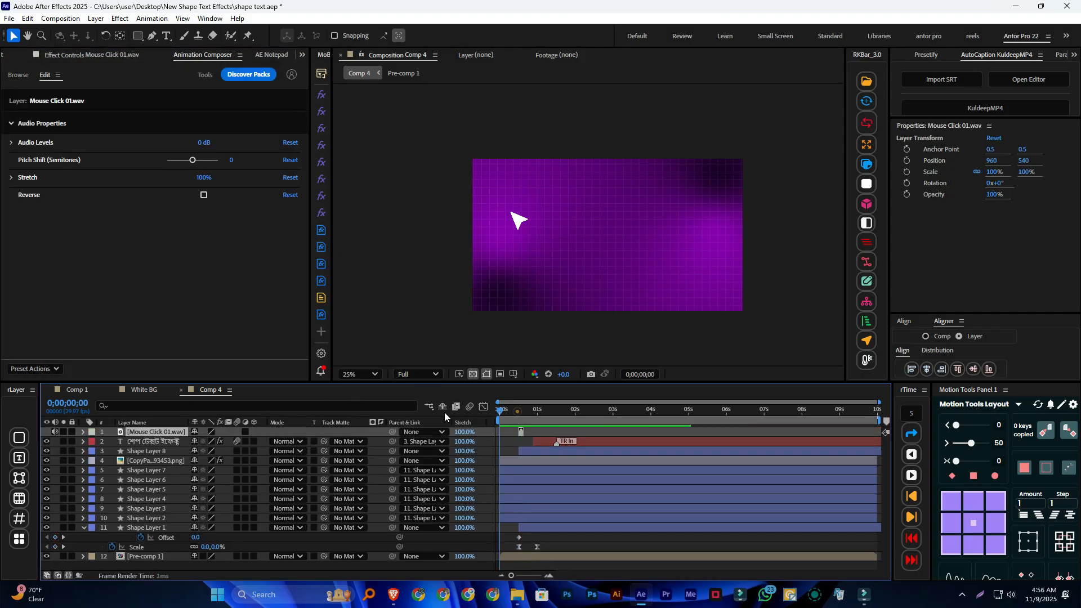
Preview the composition from the start with the mouse click sound, then scrub to 0;00;01;16
key("Home")
key("space")
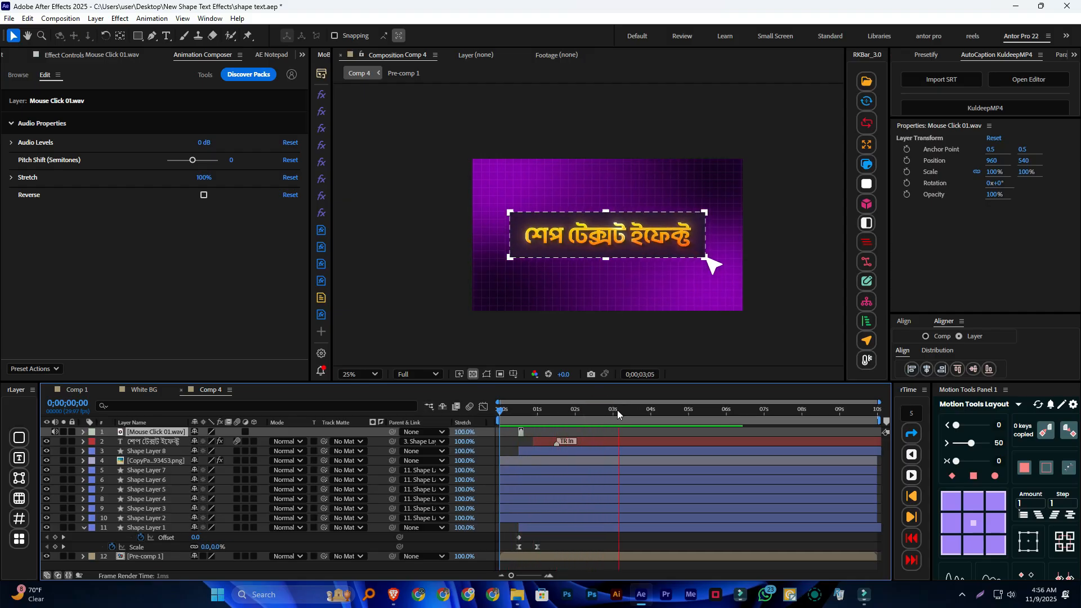
key("space")
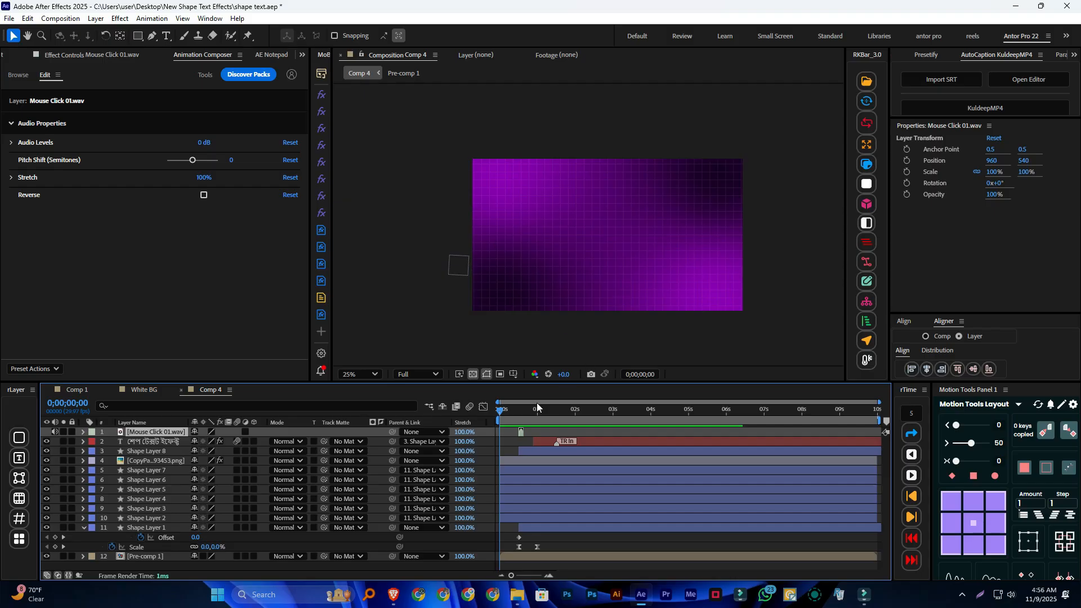
mouse_move(500, 411)
left_mouse_down()
mouse_move(695, 420)
mouse_move(486, 417)
left_mouse_up()
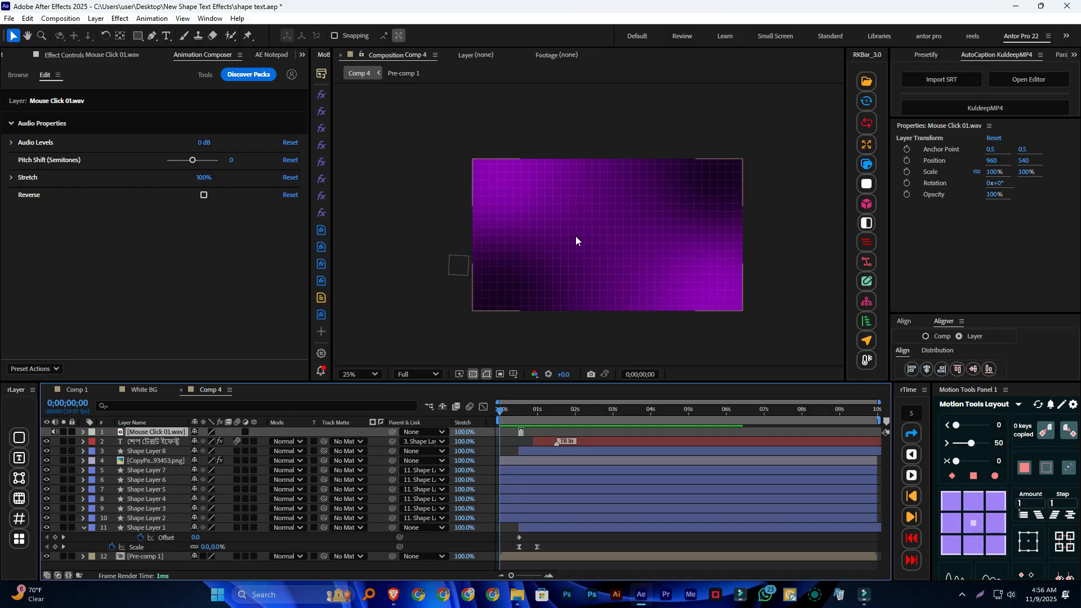
mouse_move(500, 410)
left_mouse_down()
mouse_move(551, 411)
mouse_move(495, 408)
left_mouse_up()
left_click_drag(550, 413, 556, 413)
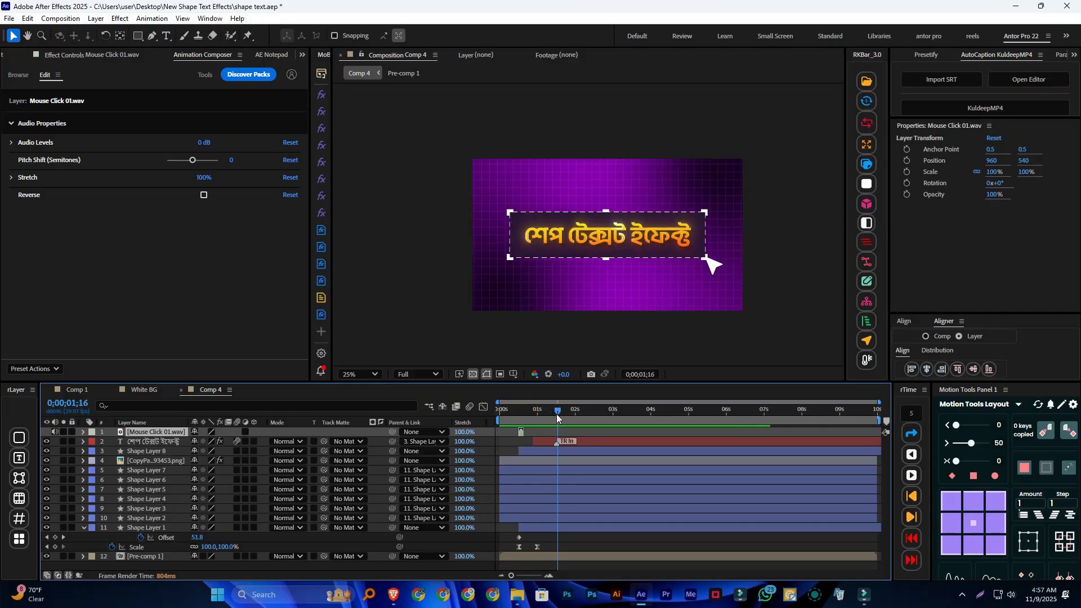